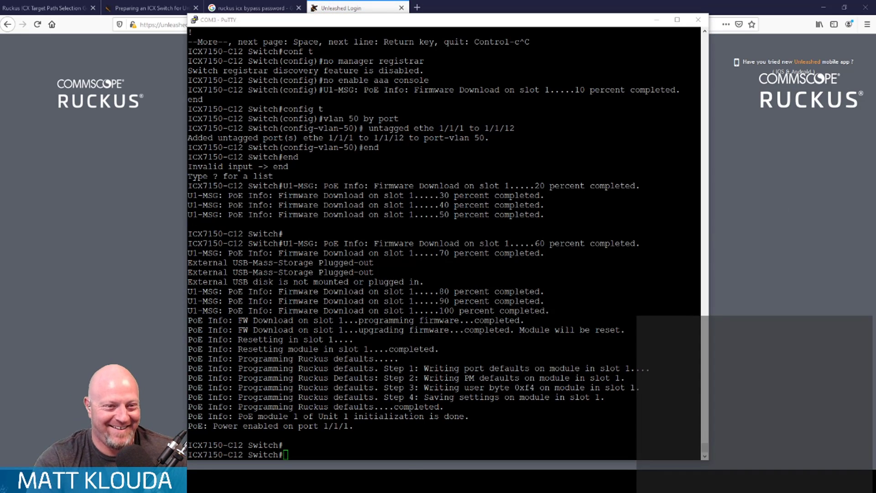
- Switch to the browser and log in to the Unleashed dashboard as admin with the account password
{"action": "left_click", "coordinate": [729, 193]}
{"action": "left_click", "coordinate": [439, 231]}
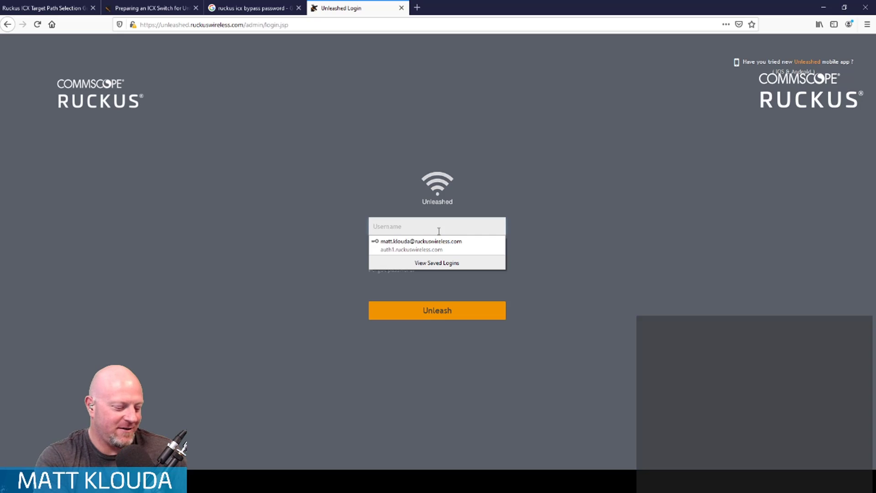
{"action": "type", "text": "admin"}
{"action": "key", "text": "Tab"}
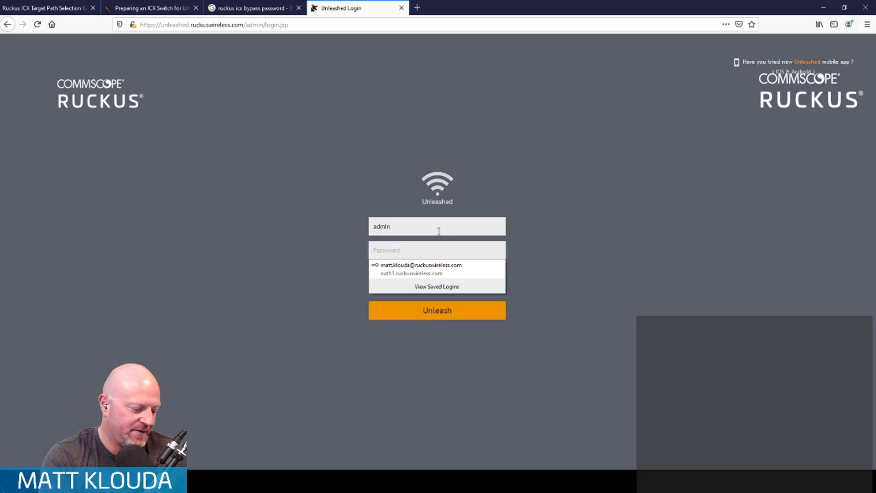
{"action": "type", "text": "••••••••"}
{"action": "key", "text": "Return"}
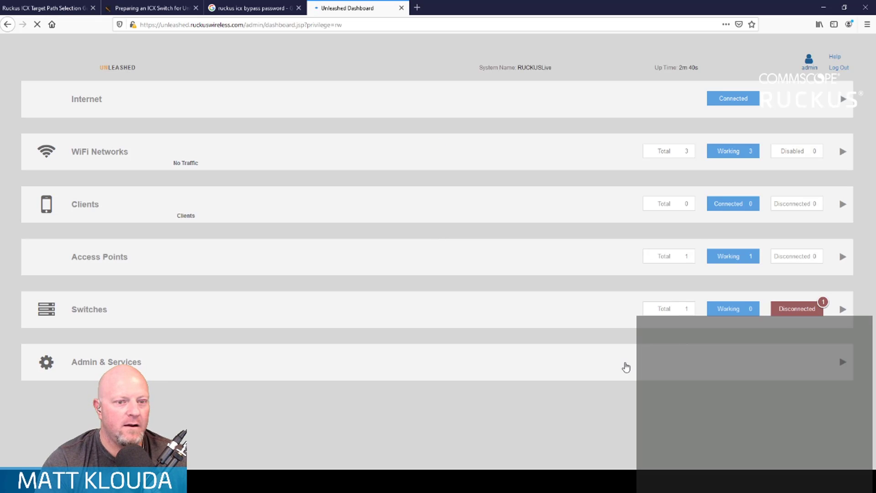
- Open the Switches section and view the details of the disconnected ICX7150 switch
{"action": "left_click", "coordinate": [567, 323]}
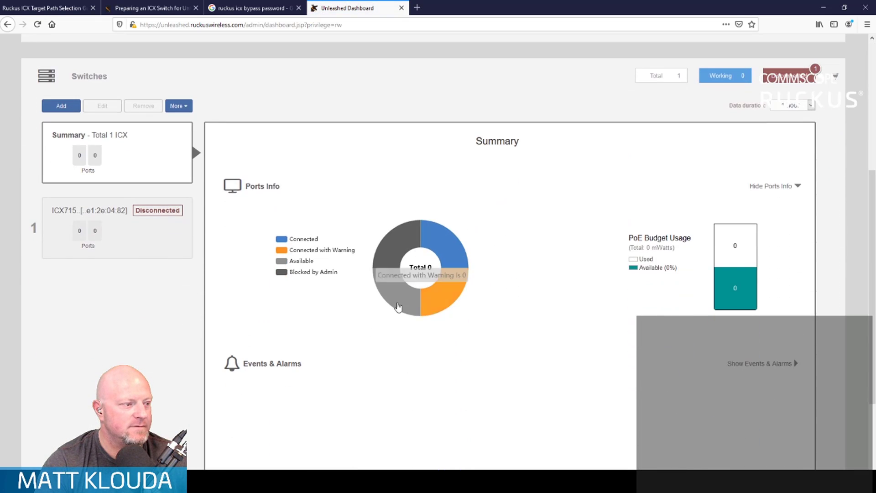
{"action": "left_click", "coordinate": [162, 242]}
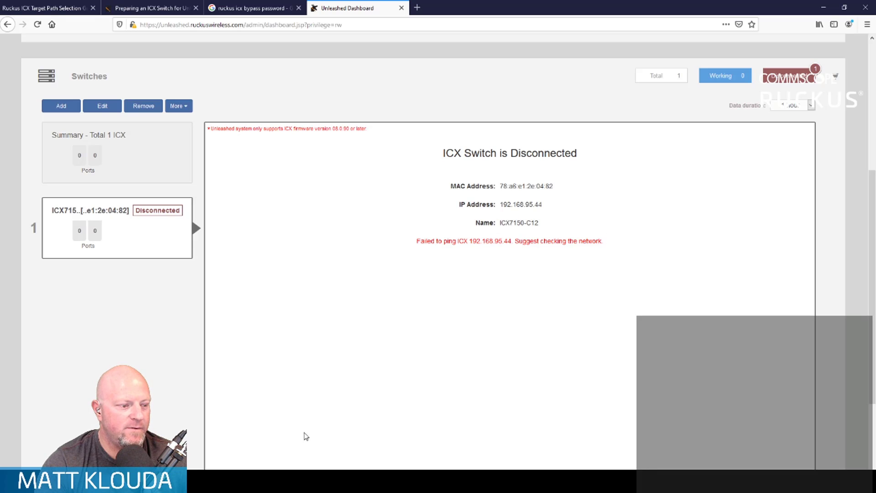
- Switch to the PuTTY console and display the switch's full current configuration with wr t
{"action": "key", "text": "alt+Tab"}
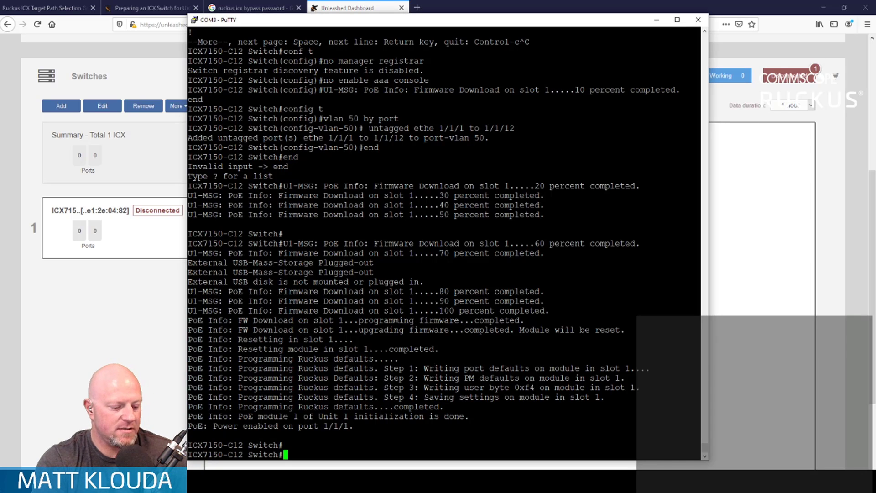
{"action": "type", "text": "wr t"}
{"action": "key", "text": "Return"}
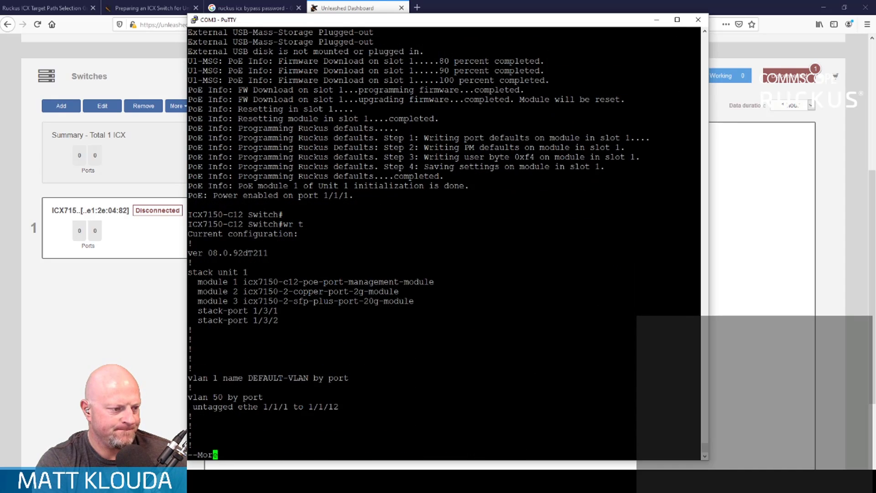
{"action": "key", "text": "space"}
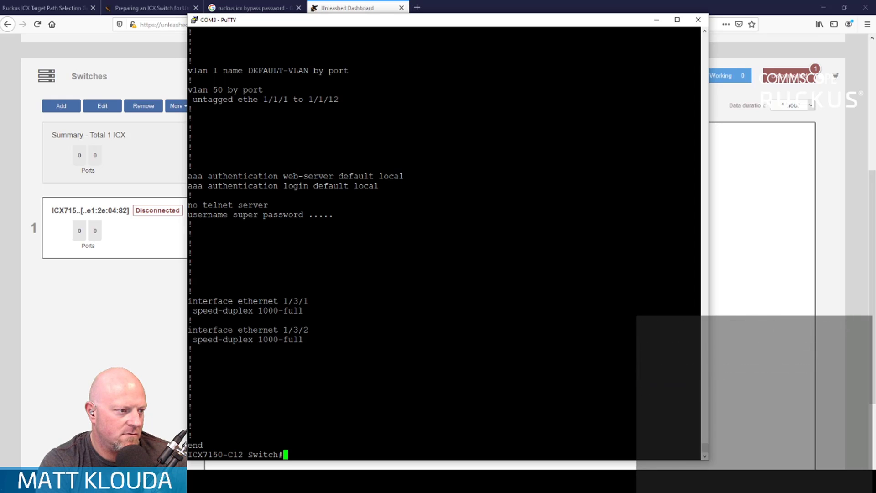
- Bounce interface ethernet 1/1/12 by disabling and re-enabling it in configuration mode, and return to the privileged prompt
{"action": "type", "text": "conf t"}
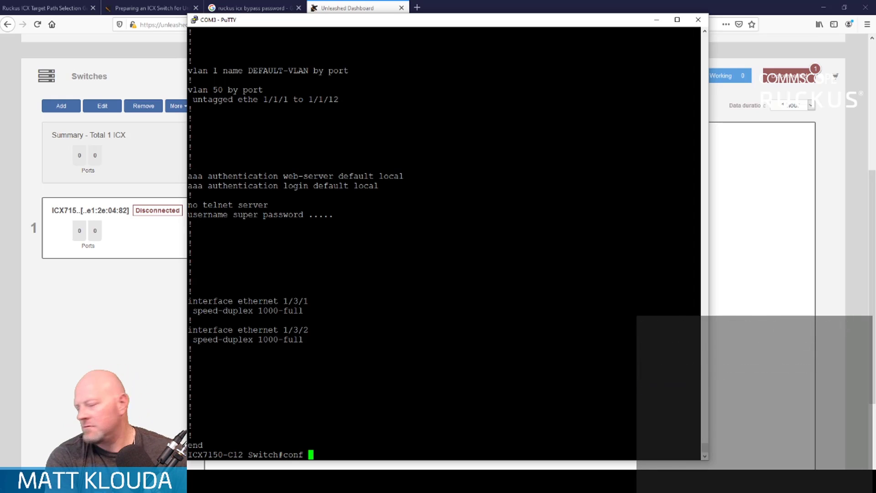
{"action": "key", "text": "Return"}
{"action": "type", "text": "int e 1/1/12"}
{"action": "key", "text": "Return"}
{"action": "type", "text": "disa"}
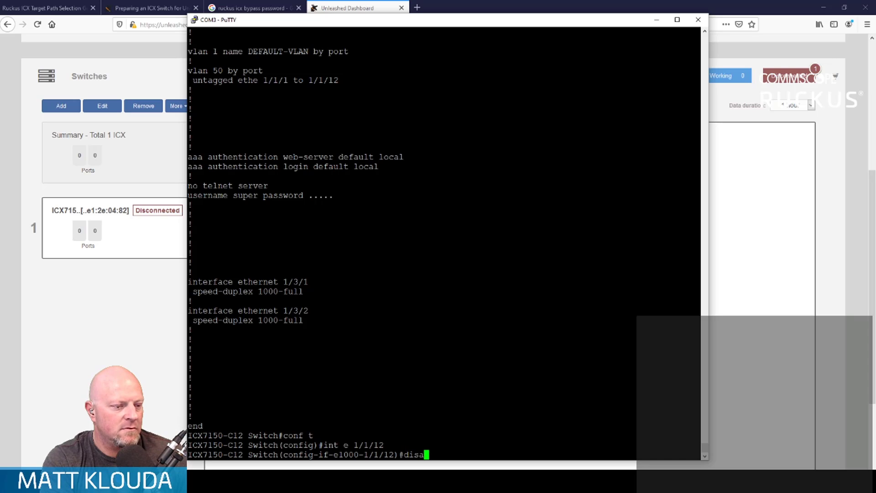
{"action": "key", "text": "Return"}
{"action": "key", "text": "Return"}
{"action": "key", "text": "Return"}
{"action": "key", "text": "Return"}
{"action": "key", "text": "Return"}
{"action": "key", "text": "Return"}
{"action": "key", "text": "Return"}
{"action": "type", "text": "ena"}
{"action": "key", "text": "Return"}
{"action": "type", "text": "en"}
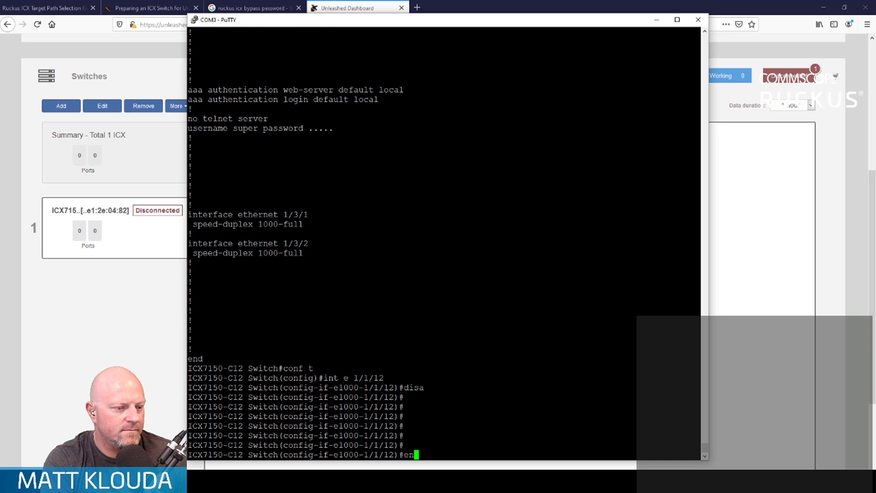
{"action": "type", "text": "d"}
{"action": "key", "text": "Return"}
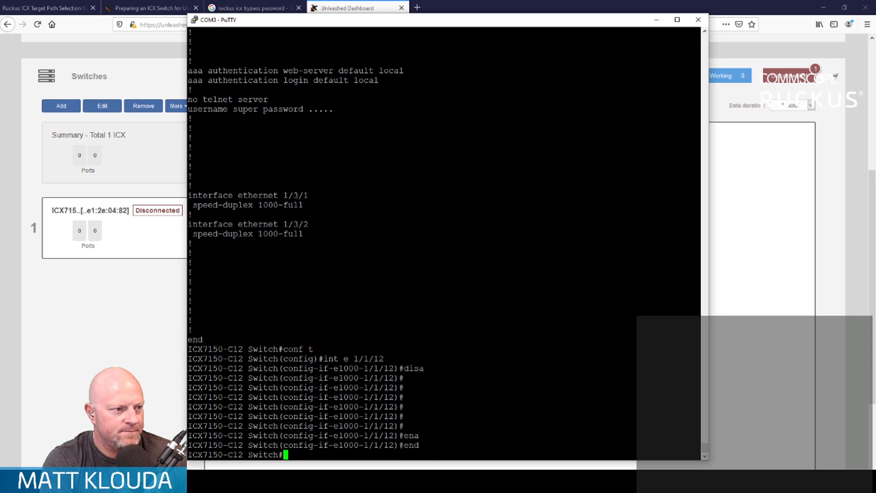
- Display the running configuration with sh run and page through to its end
{"action": "type", "text": "sh run"}
{"action": "key", "text": "Return"}
{"action": "key", "text": "space"}
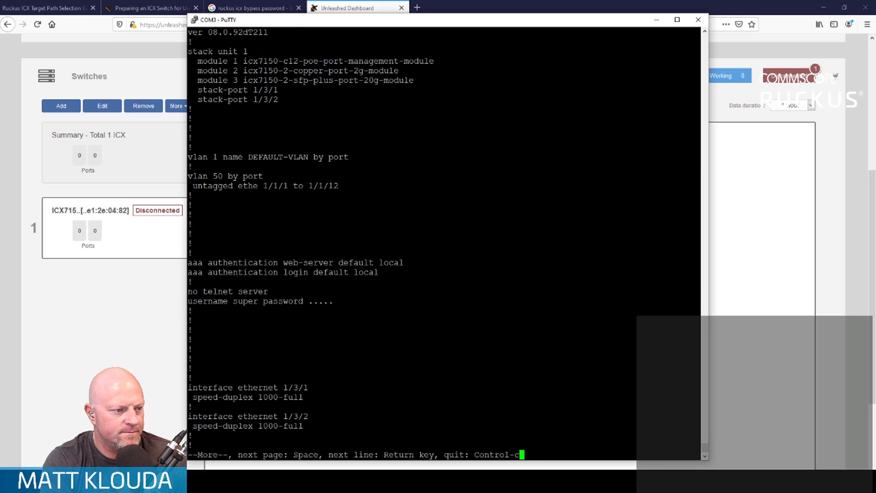
{"action": "key", "text": "space"}
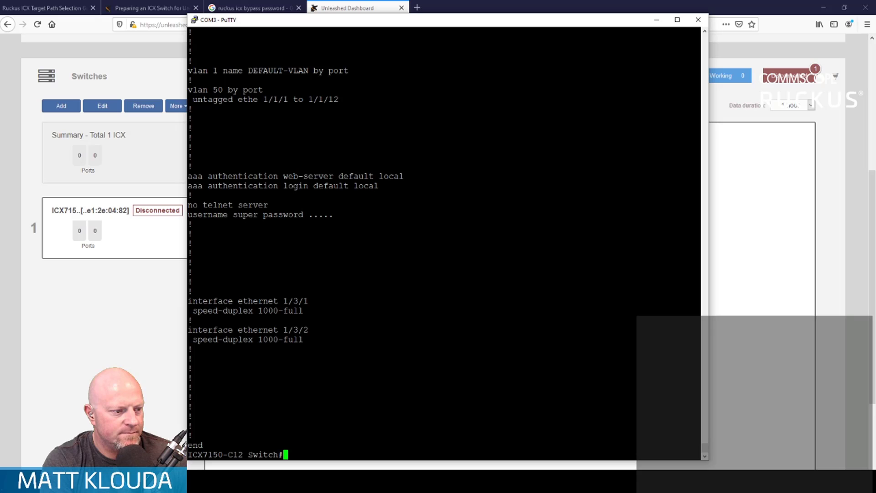
- Check the command help for the ip and dhcp options on interface ethernet 1/1/12, and leave configuration mode
{"action": "type", "text": "conf t"}
{"action": "key", "text": "Return"}
{"action": "type", "text": "int e 1/1/12"}
{"action": "key", "text": "Return"}
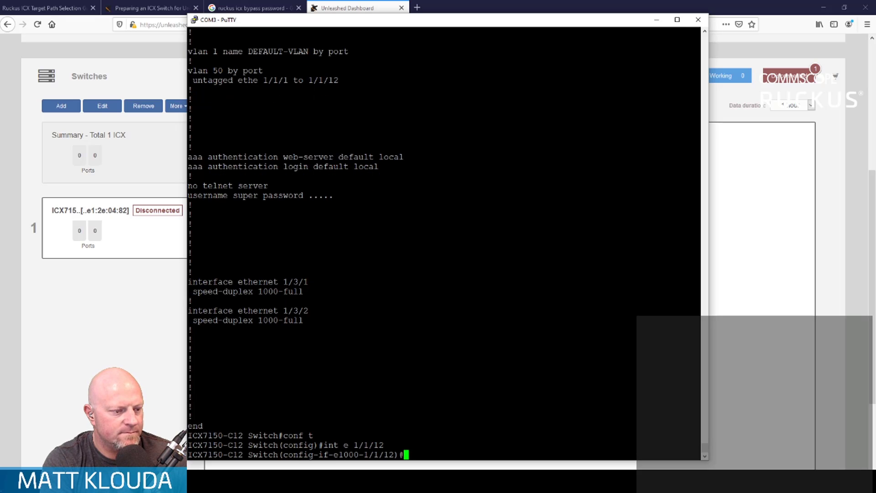
{"action": "type", "text": "ip ?"}
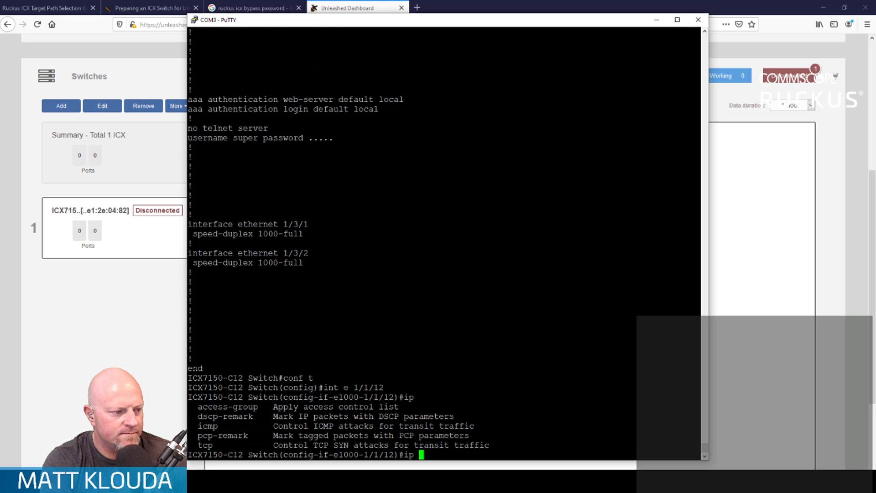
{"action": "key", "text": "BackSpace"}
{"action": "key", "text": "BackSpace"}
{"action": "key", "text": "BackSpace"}
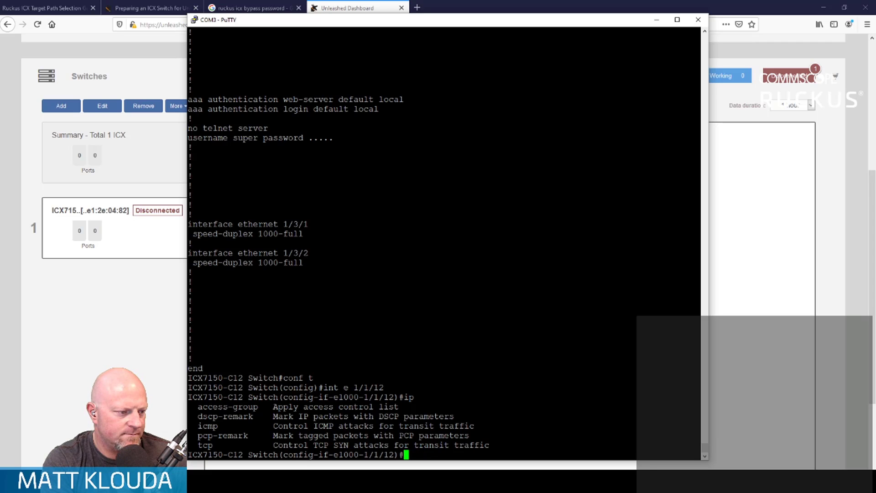
{"action": "type", "text": "dhcp ?"}
{"action": "key", "text": "BackSpace"}
{"action": "type", "text": "?"}
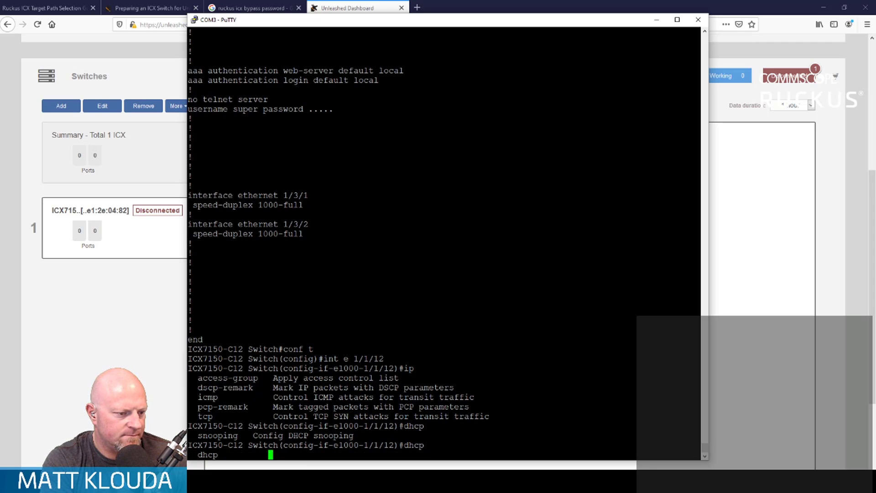
{"action": "key", "text": "BackSpace"}
{"action": "key", "text": "BackSpace"}
{"action": "key", "text": "BackSpace"}
{"action": "key", "text": "BackSpace"}
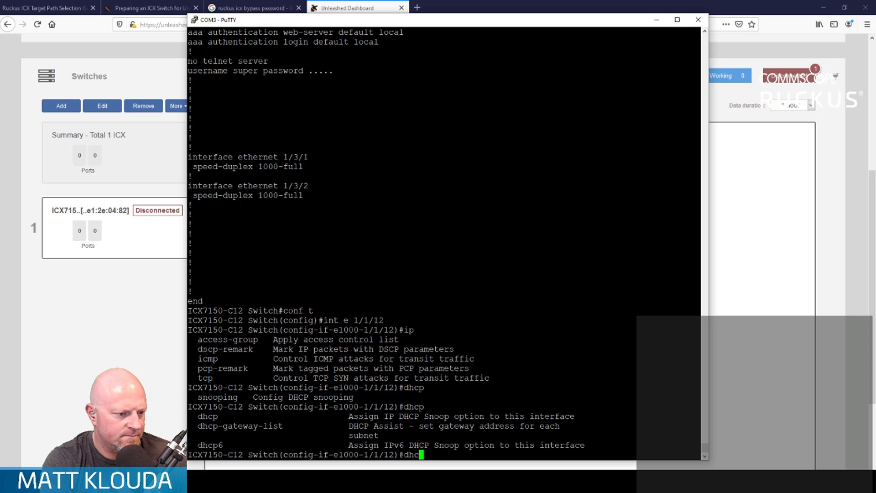
{"action": "type", "text": "end"}
{"action": "key", "text": "Return"}
- Review the whole current configuration with wr t and list the switch's ARP table
{"action": "type", "text": "wr t"}
{"action": "key", "text": "Return"}
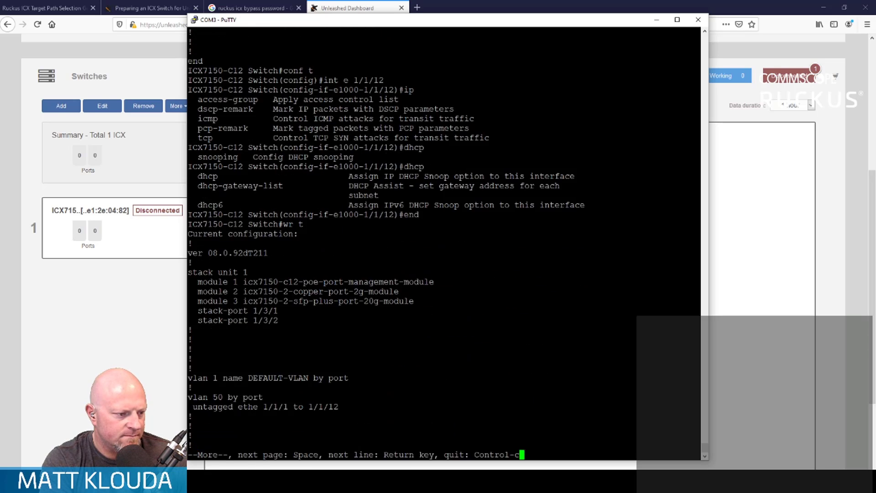
{"action": "key", "text": "space"}
{"action": "key", "text": "space"}
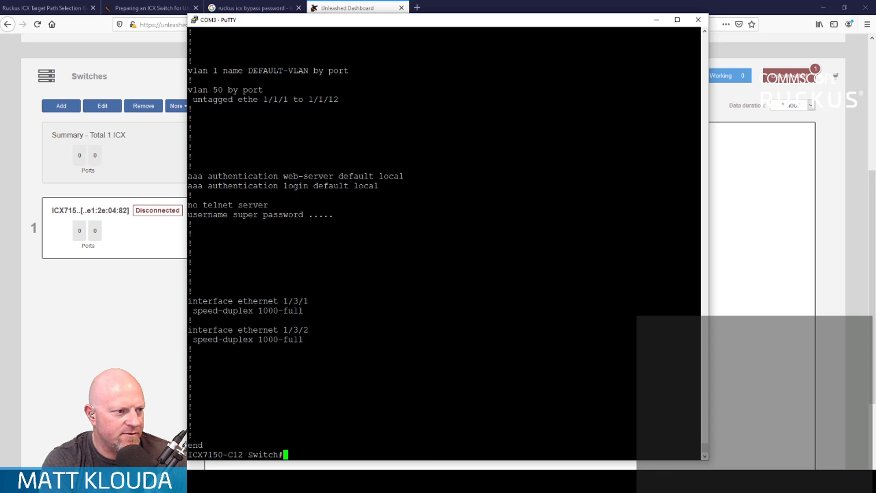
{"action": "type", "text": "sh arp"}
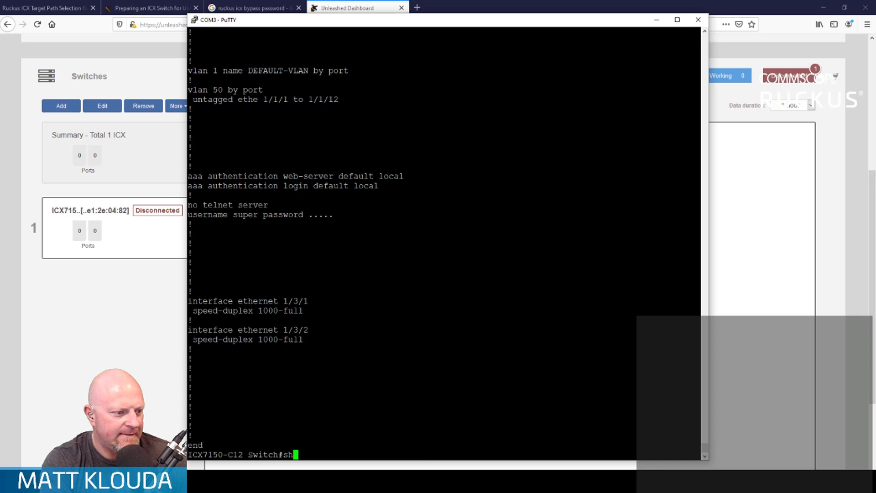
{"action": "key", "text": "Return"}
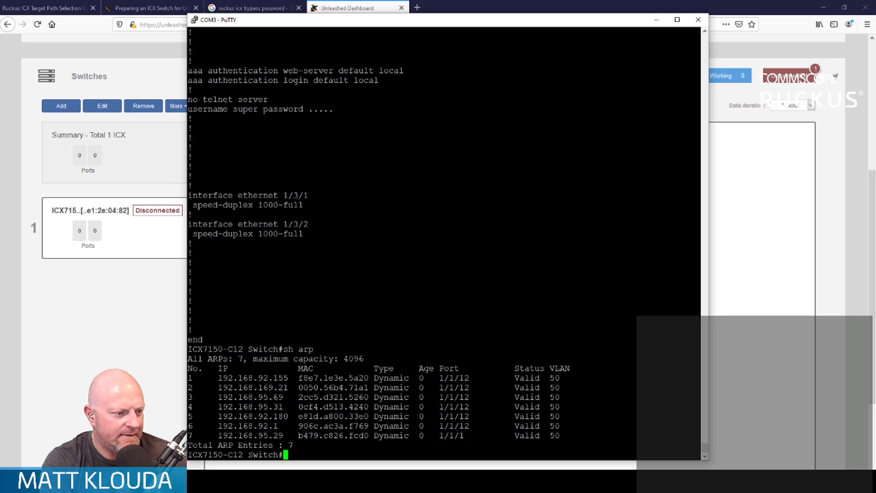
- Assign the static IP address 192.168.95.44/22 to the switch in global configuration mode
{"action": "type", "text": "conf t"}
{"action": "key", "text": "Return"}
{"action": "type", "text": "ip add "}
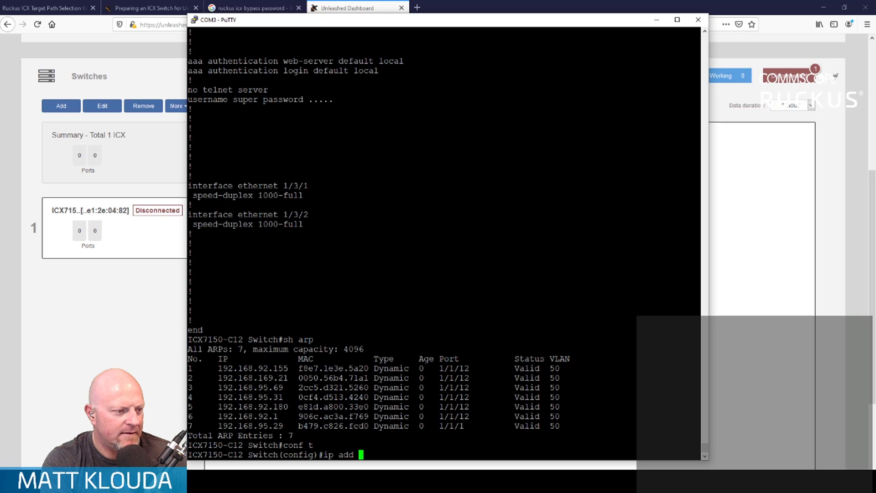
{"action": "type", "text": "192.16"}
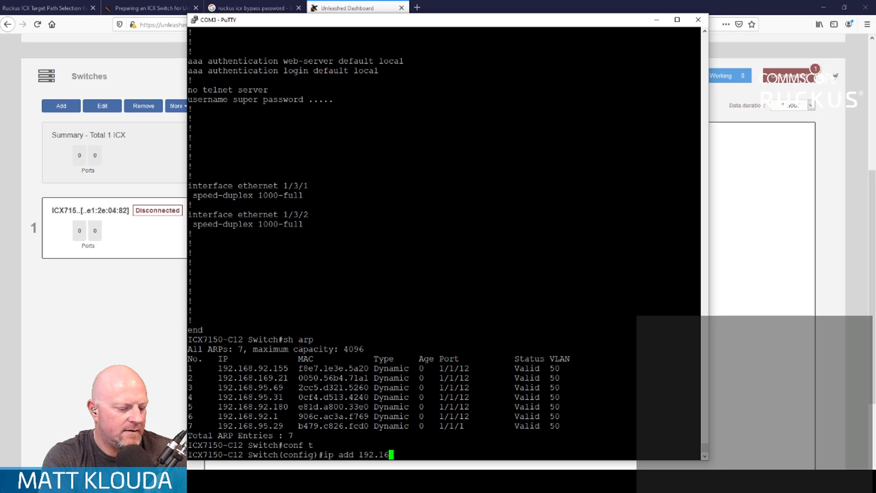
{"action": "type", "text": "8.95.44"}
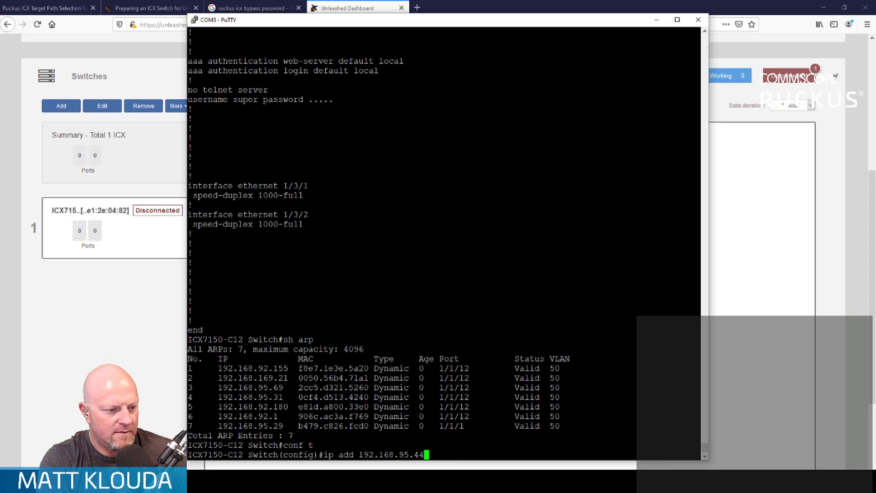
{"action": "type", "text": "/22"}
{"action": "key", "text": "Return"}
- Set the switch's default gateway to 192.168.92.1 and exit configuration mode
{"action": "type", "text": "ip d"}
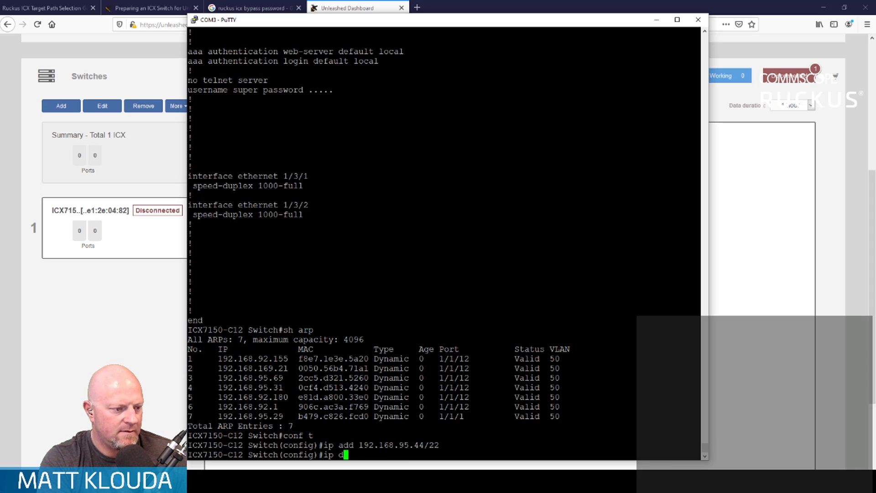
{"action": "type", "text": "efault-gate"}
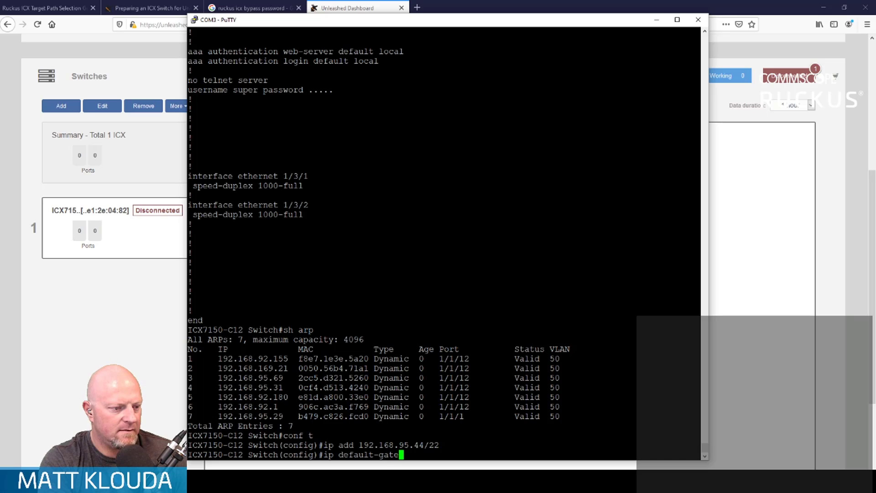
{"action": "type", "text": "way 192.168."}
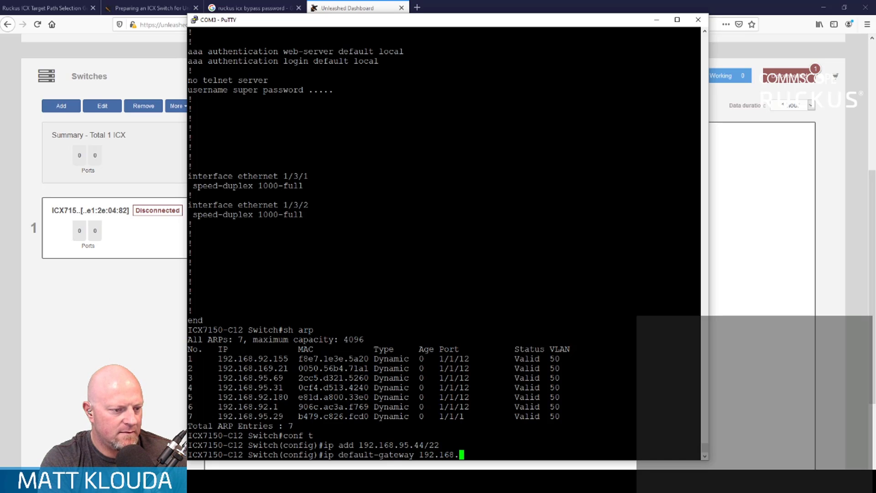
{"action": "type", "text": "92.1"}
{"action": "key", "text": "Return"}
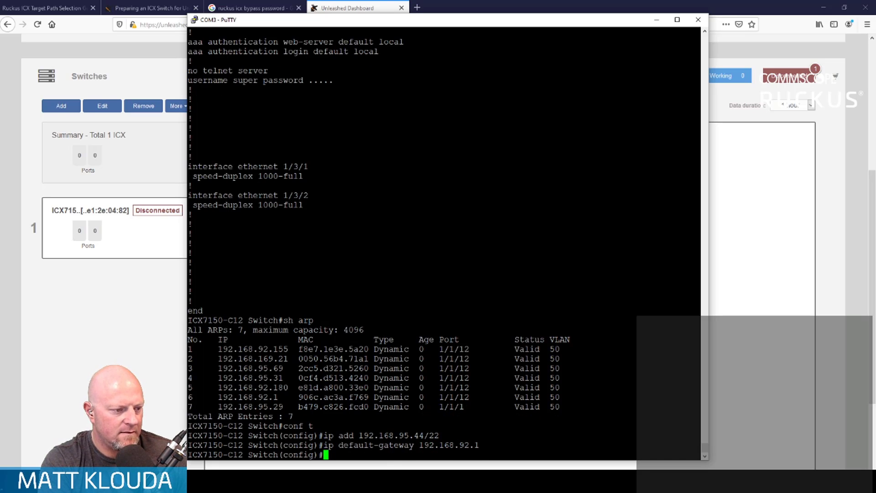
{"action": "type", "text": "end"}
{"action": "key", "text": "Return"}
- Ping the default gateway at 192.168.92.1 from the switch
{"action": "type", "text": "ping 192.1"}
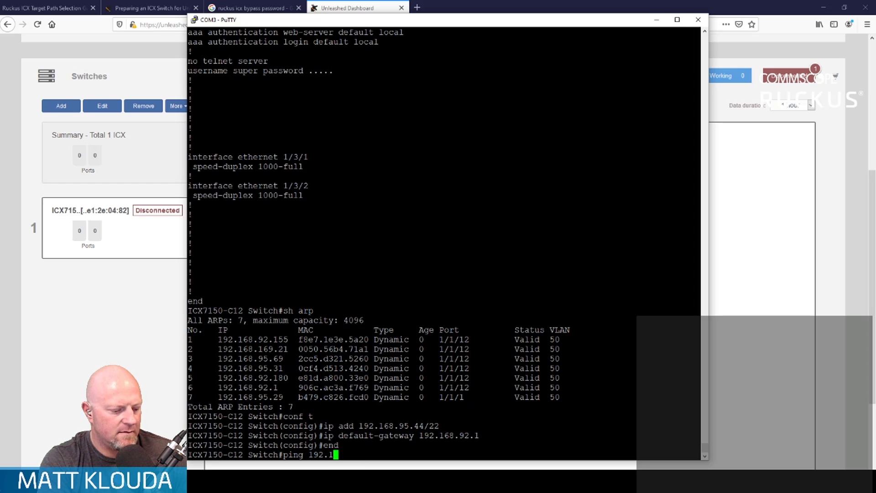
{"action": "type", "text": "68.92.1"}
{"action": "key", "text": "Return"}
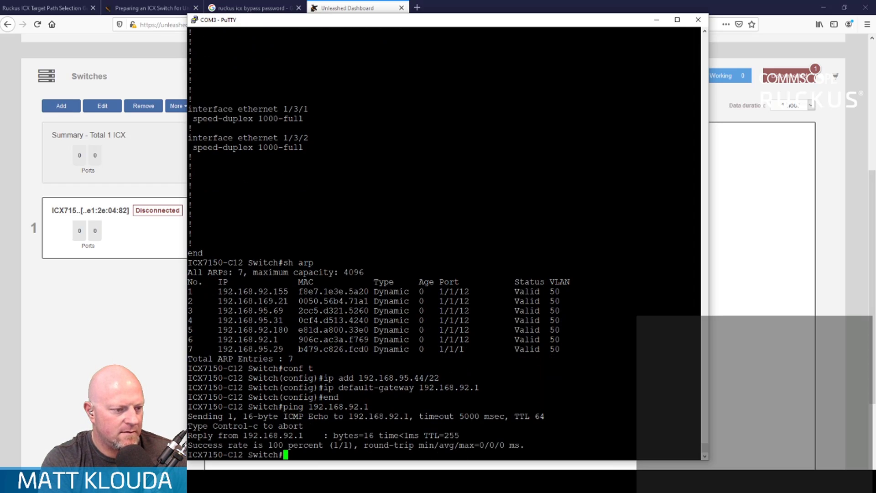
- Display the current configuration with wr t to check the new IP address and gateway entries
{"action": "type", "text": "sh run"}
{"action": "key", "text": "Return"}
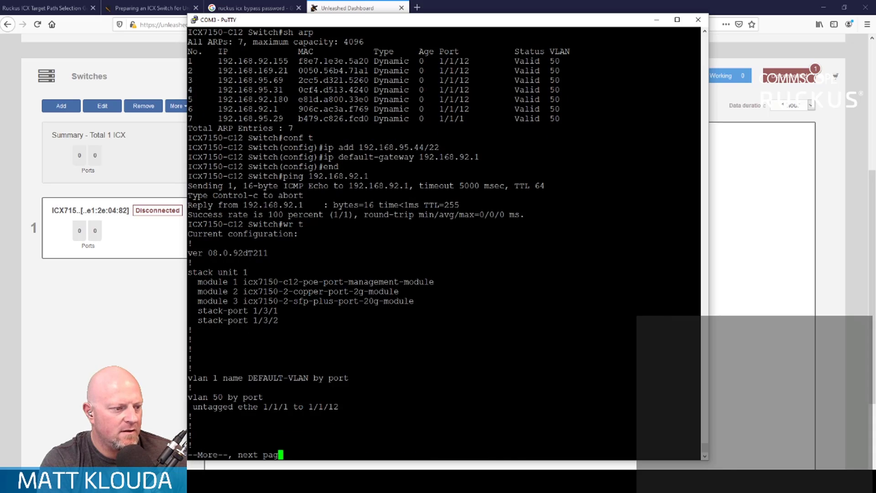
{"action": "key", "text": "space"}
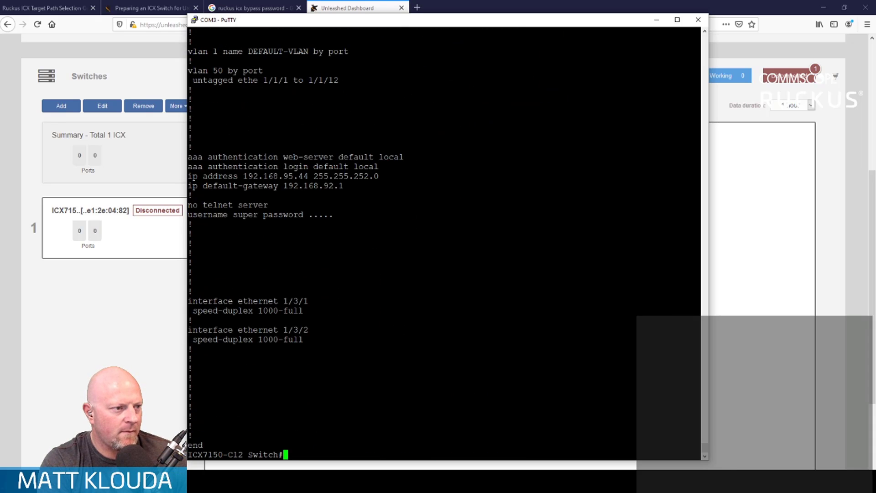
- Save the running configuration to the switch's flash memory with wr mem
{"action": "type", "text": "wr mem"}
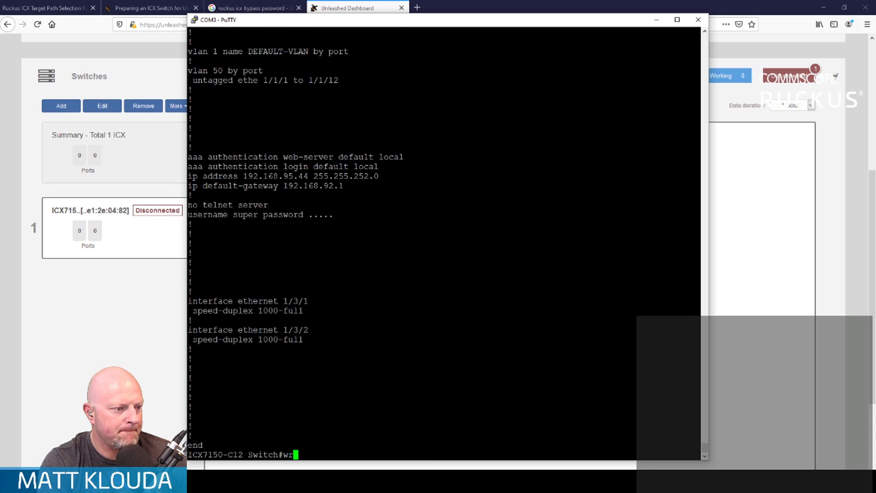
{"action": "key", "text": "Return"}
- Switch to the Unleashed dashboard and recheck the ICX7150-C12 switch's status by alternating between the summary and the switch entry
{"action": "key", "text": "alt+Tab"}
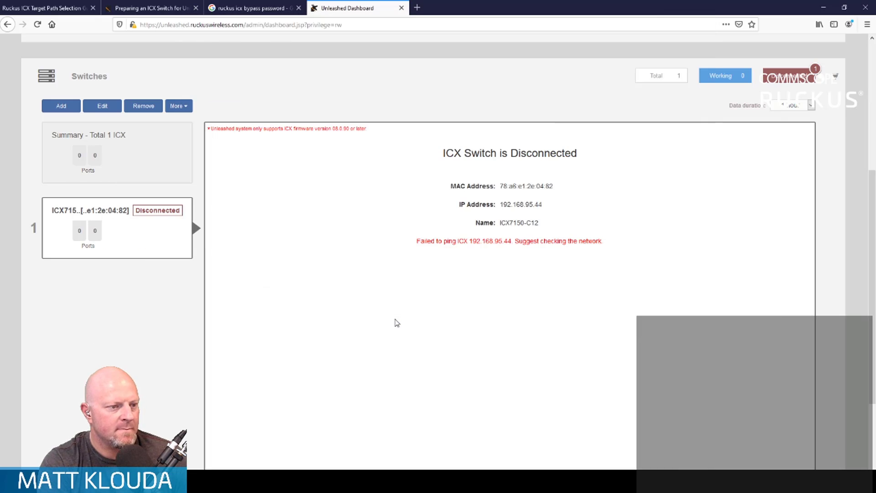
{"action": "left_click", "coordinate": [151, 145]}
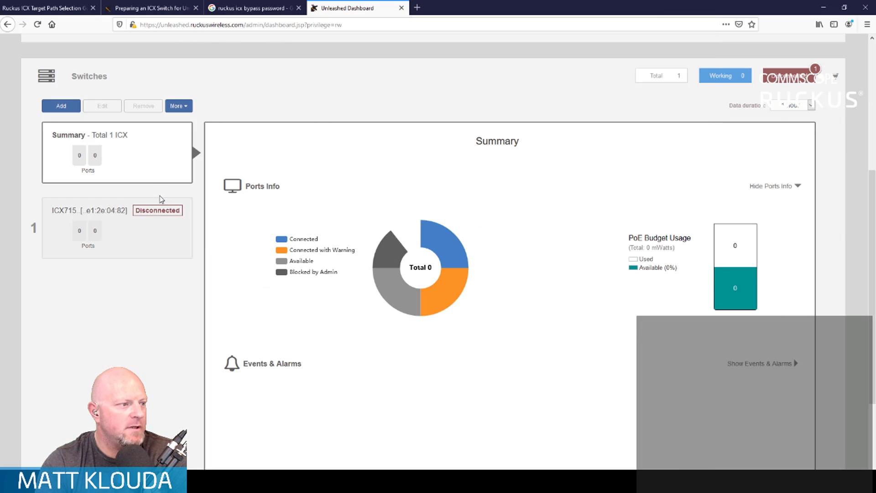
{"action": "left_click", "coordinate": [151, 238]}
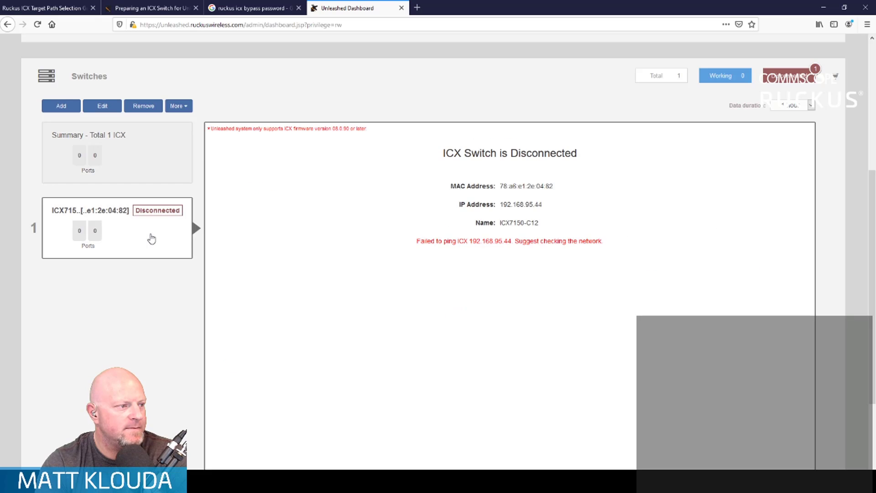
{"action": "left_click", "coordinate": [175, 157]}
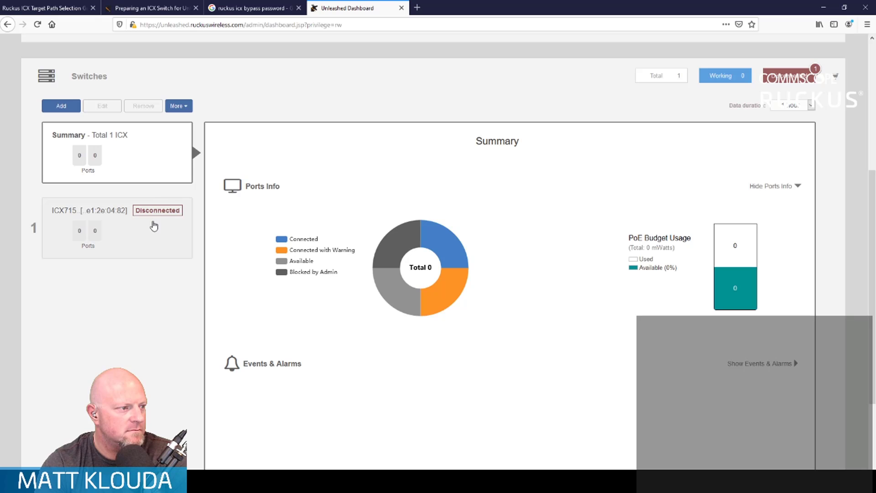
{"action": "left_click", "coordinate": [153, 236]}
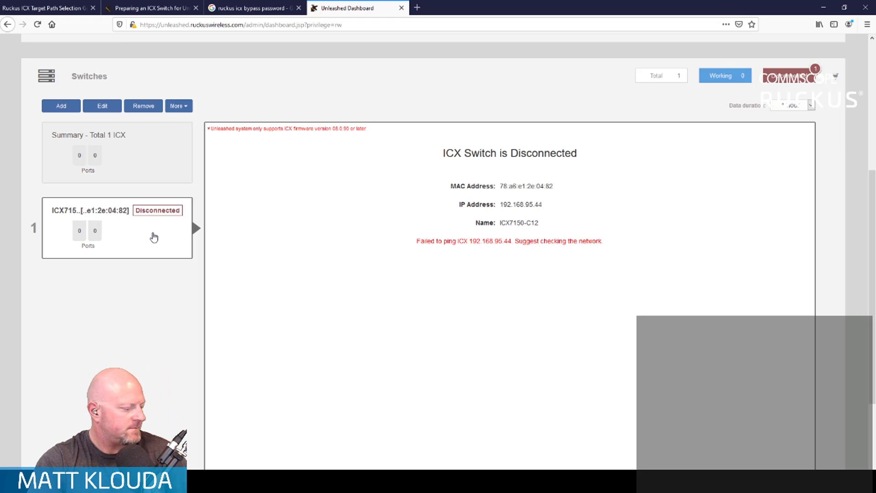
{"action": "left_click", "coordinate": [168, 151]}
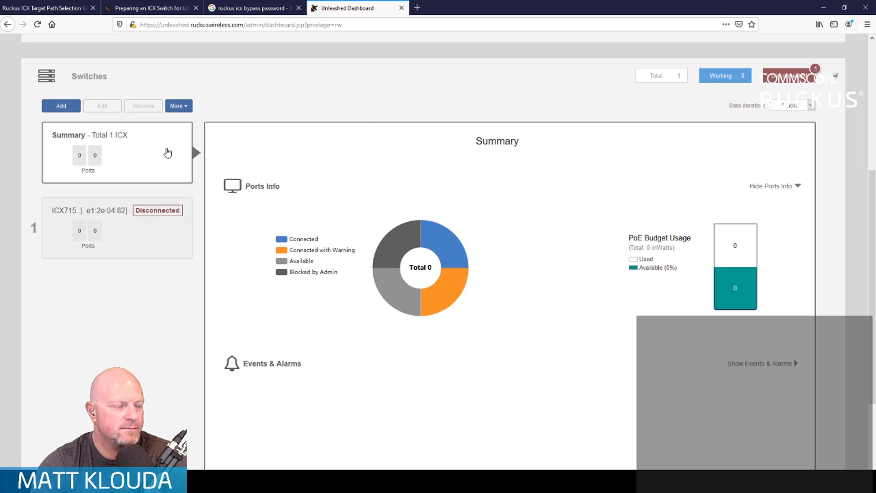
{"action": "left_click", "coordinate": [155, 245]}
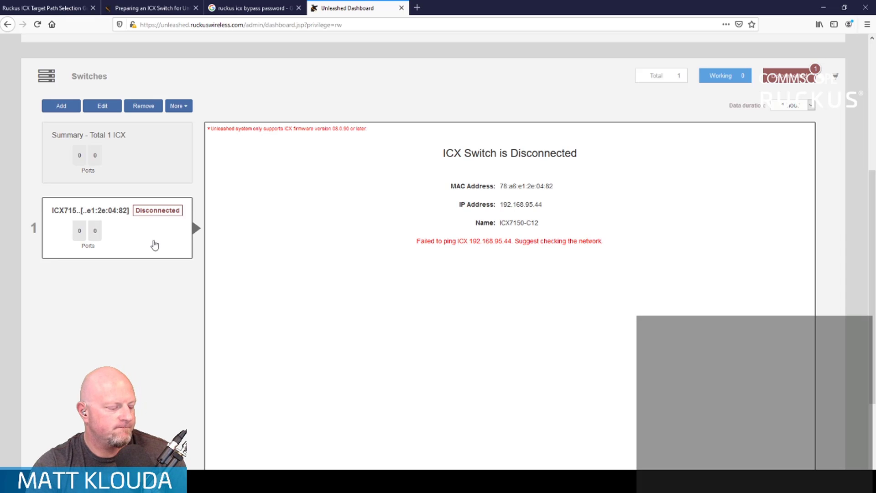
- Confirm the switch's entry in Unleashed with device name ICX7150-C12 and IP address 192.168.95.44
{"action": "key", "text": "alt+Tab"}
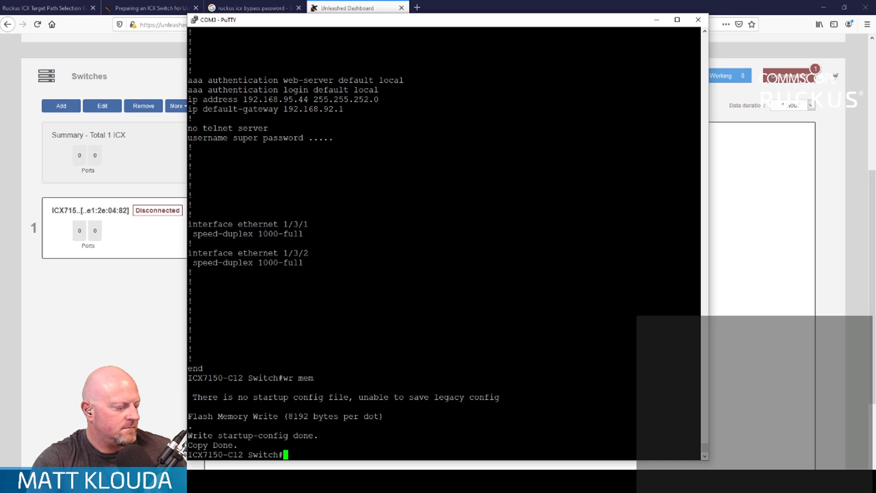
{"action": "left_click", "coordinate": [89, 108]}
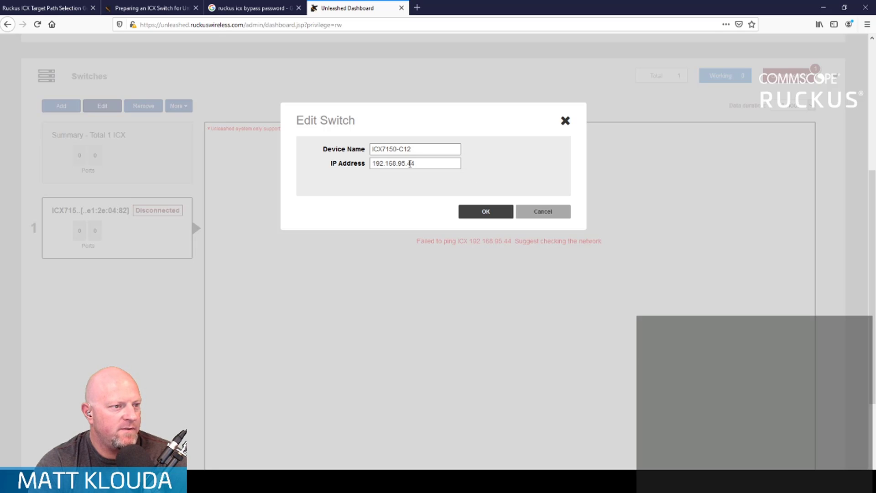
{"action": "left_click", "coordinate": [489, 222]}
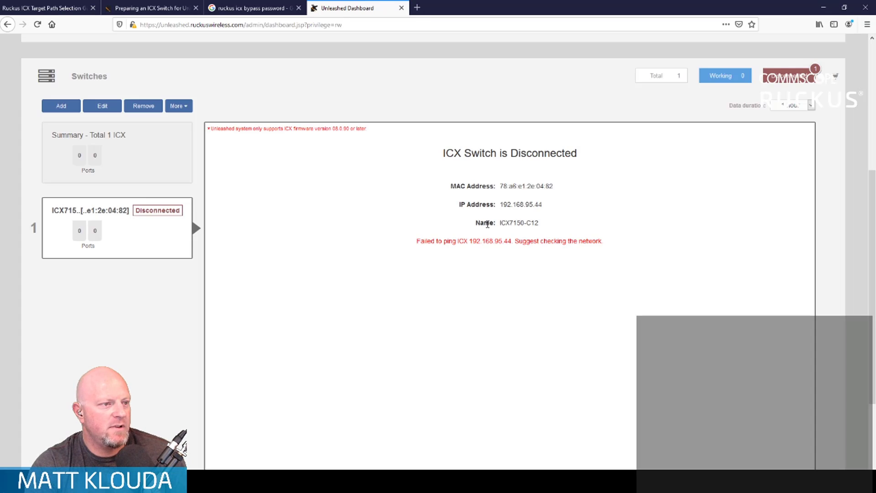
- Review the switch's edit settings and additional actions without changing them, and reload its connection status in Unleashed
{"action": "key", "text": "alt+Tab"}
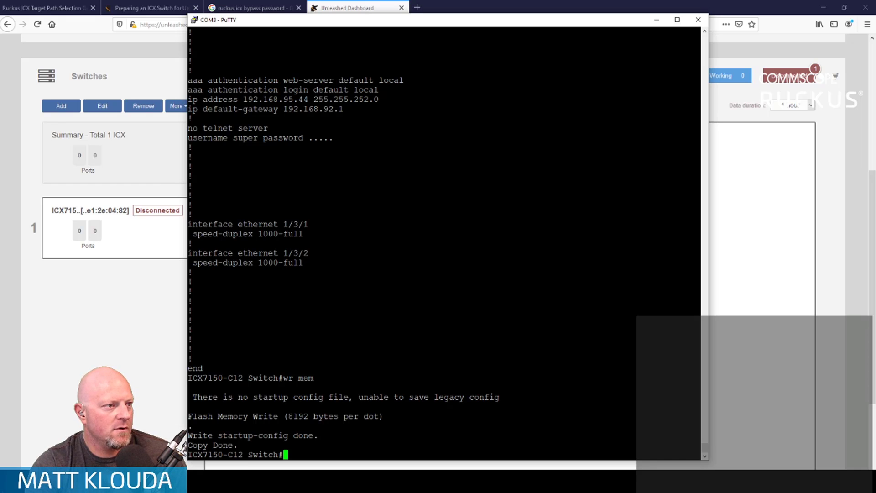
{"action": "left_click", "coordinate": [107, 272]}
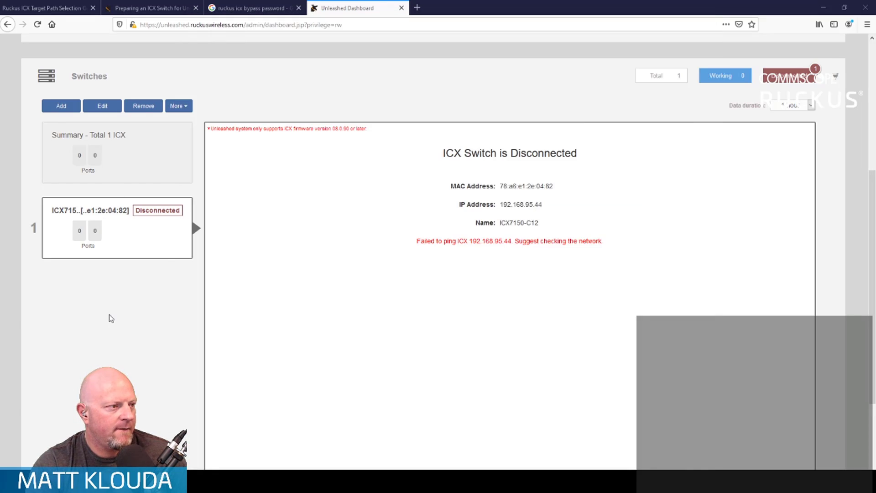
{"action": "left_click", "coordinate": [127, 144]}
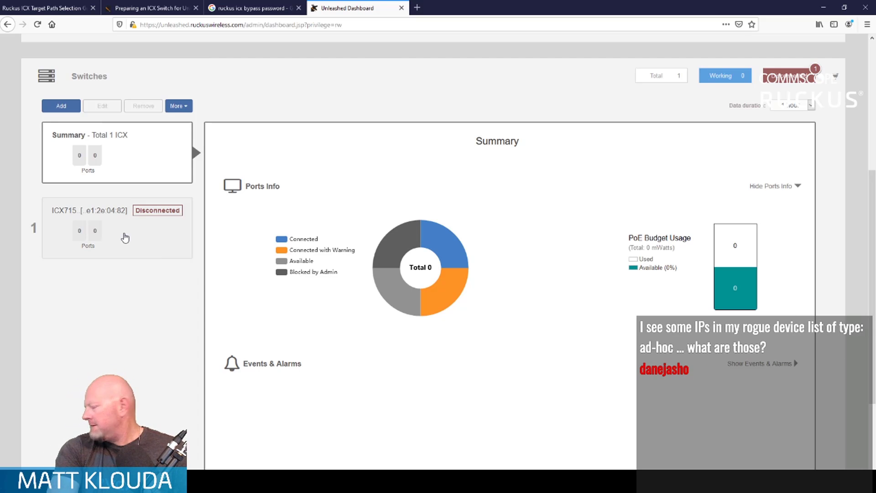
{"action": "left_click", "coordinate": [124, 237]}
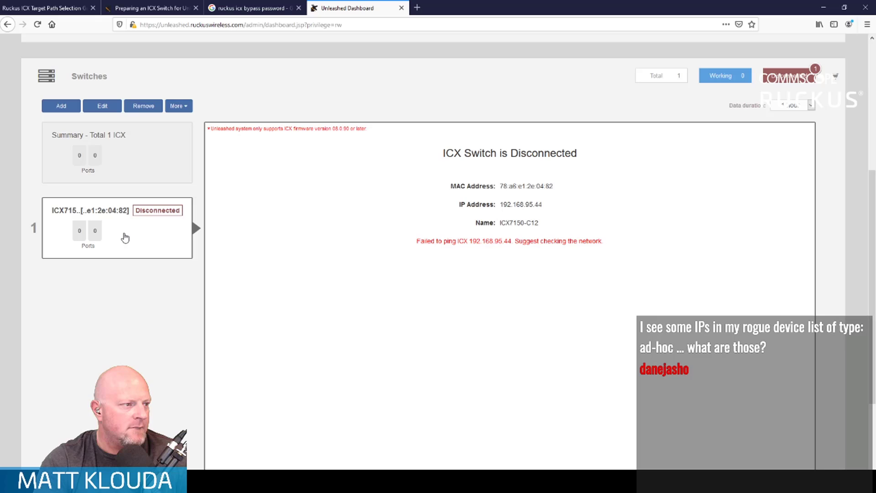
{"action": "left_click", "coordinate": [111, 107]}
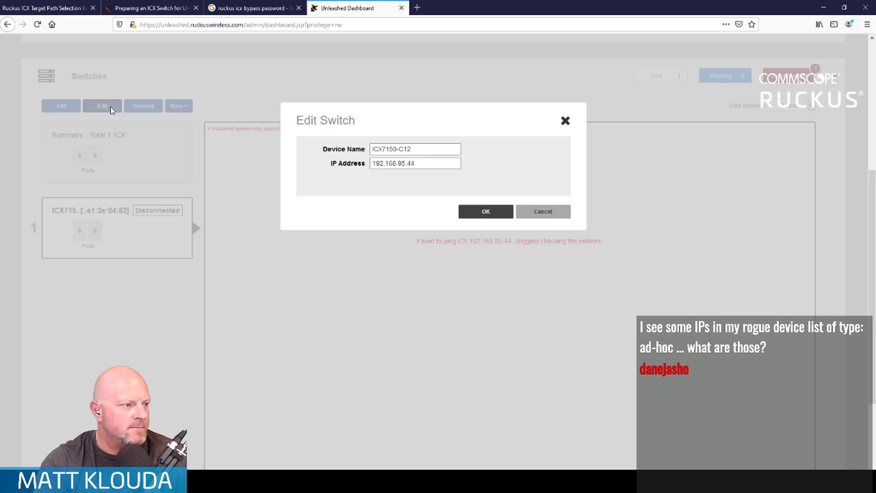
{"action": "left_click", "coordinate": [538, 213]}
{"action": "left_click", "coordinate": [178, 107]}
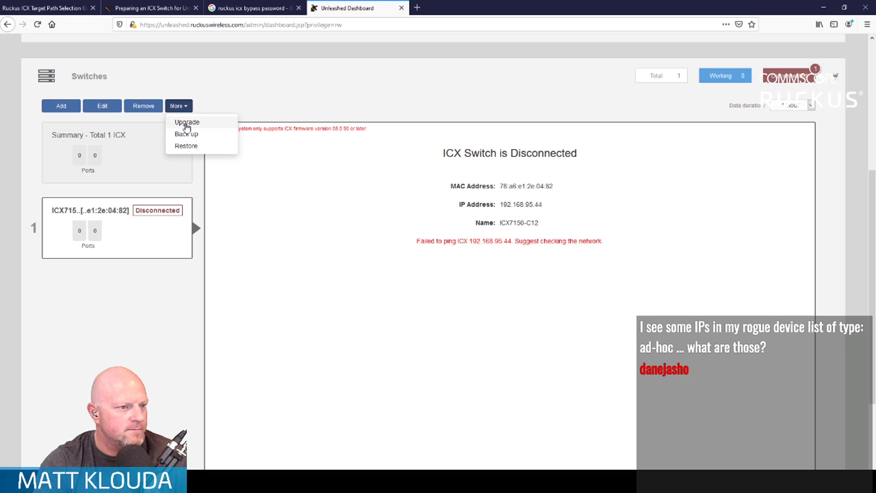
{"action": "left_click", "coordinate": [145, 304]}
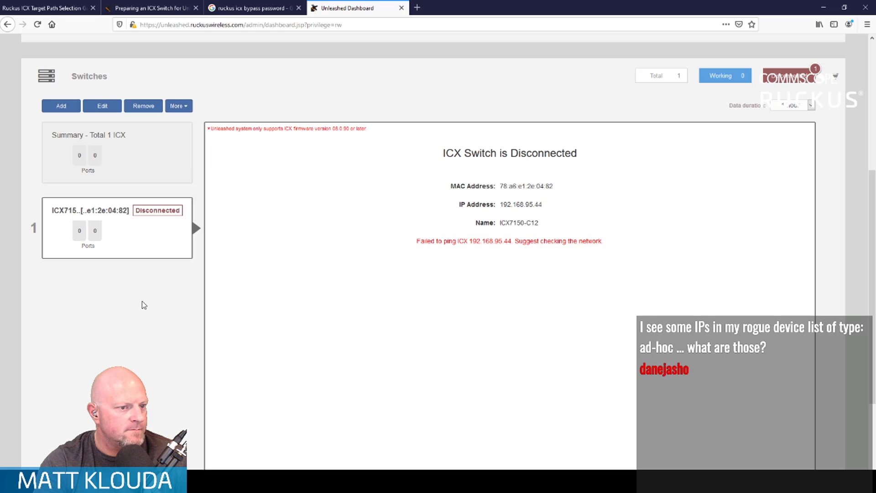
{"action": "left_click", "coordinate": [148, 153]}
{"action": "left_click", "coordinate": [141, 225]}
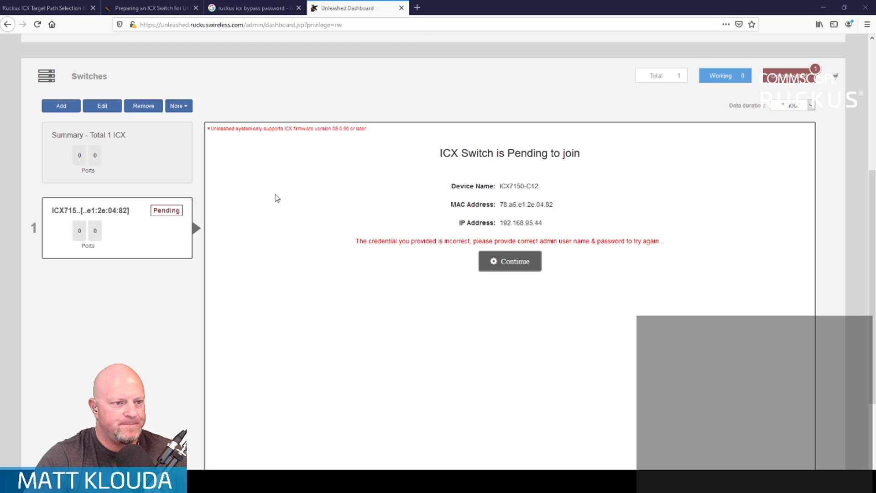
- Approve the pending ICX7150-C12 switch to join Unleashed with admin name super and the switch's admin password
{"action": "left_click", "coordinate": [506, 259]}
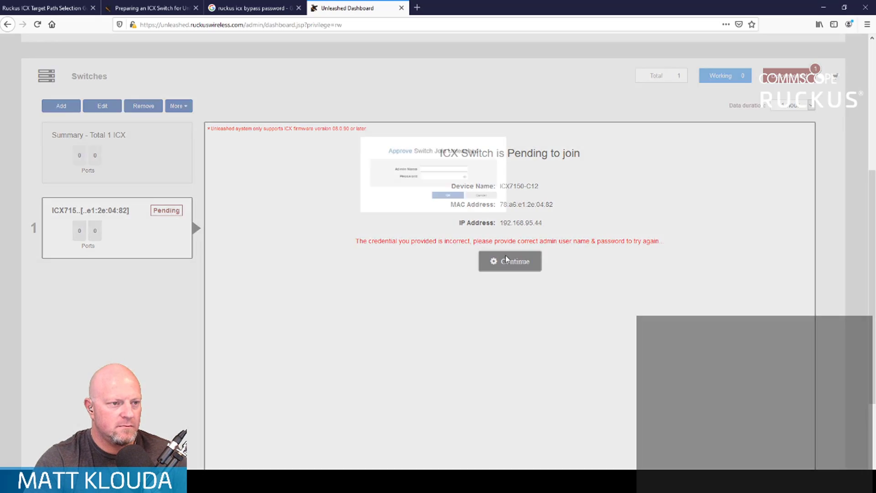
{"action": "left_click", "coordinate": [447, 164]}
{"action": "type", "text": "uper"}
{"action": "key", "text": "Tab"}
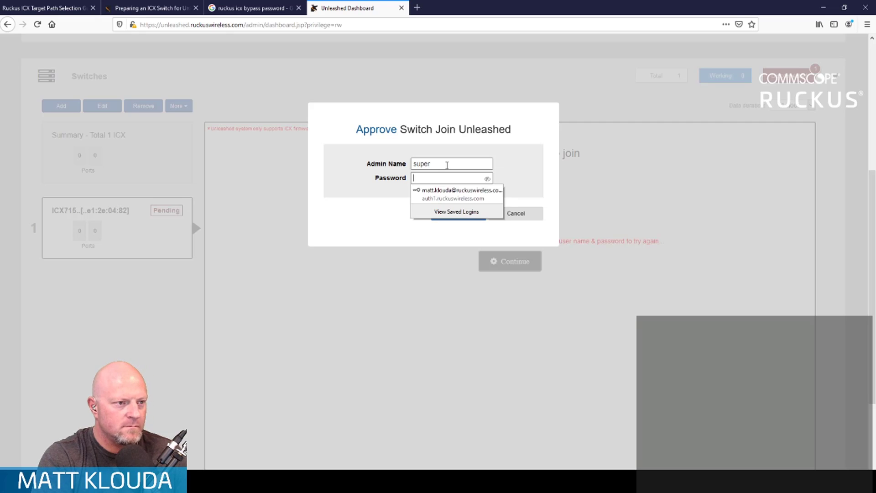
{"action": "type", "text": "*********"}
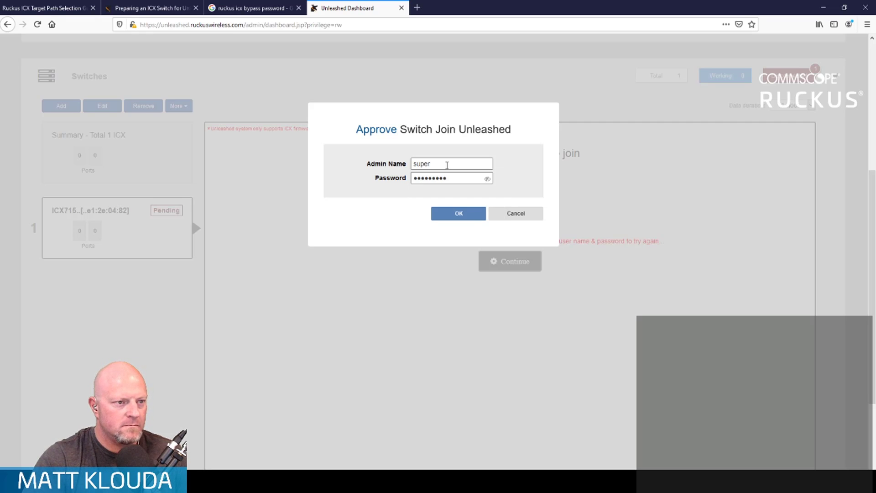
{"action": "left_click", "coordinate": [487, 179]}
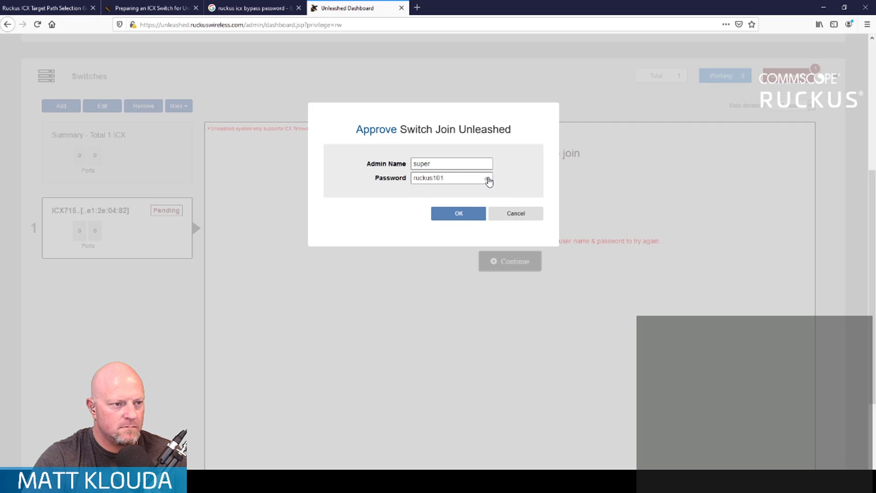
{"action": "left_click", "coordinate": [458, 214]}
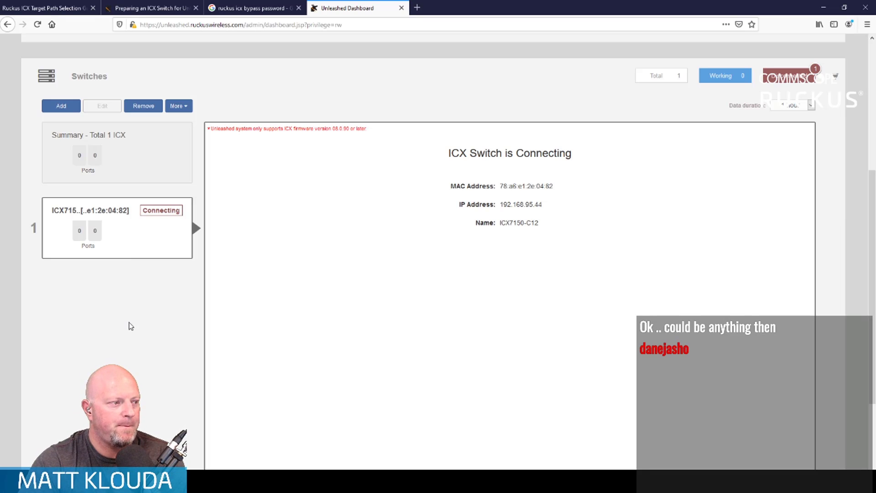
- Recheck the connecting switch's status in Unleashed and glance at its console session in PuTTY
{"action": "left_click", "coordinate": [155, 177]}
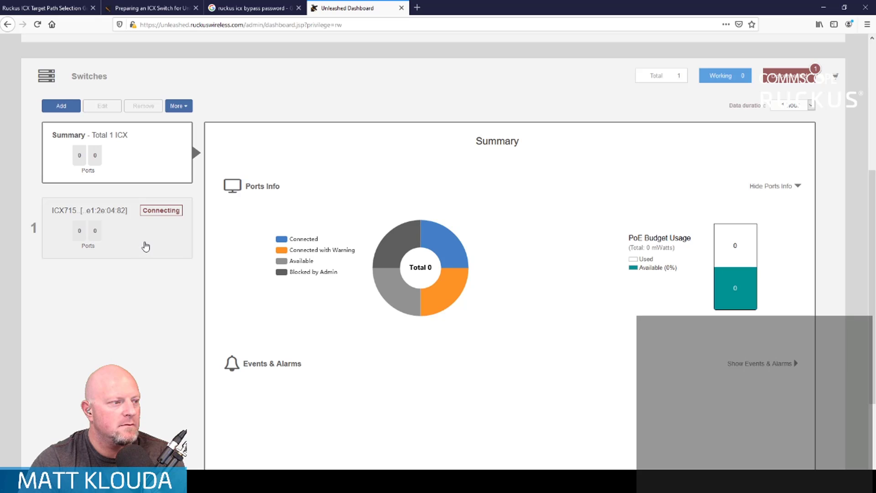
{"action": "left_click", "coordinate": [144, 246]}
{"action": "key", "text": "alt+Tab"}
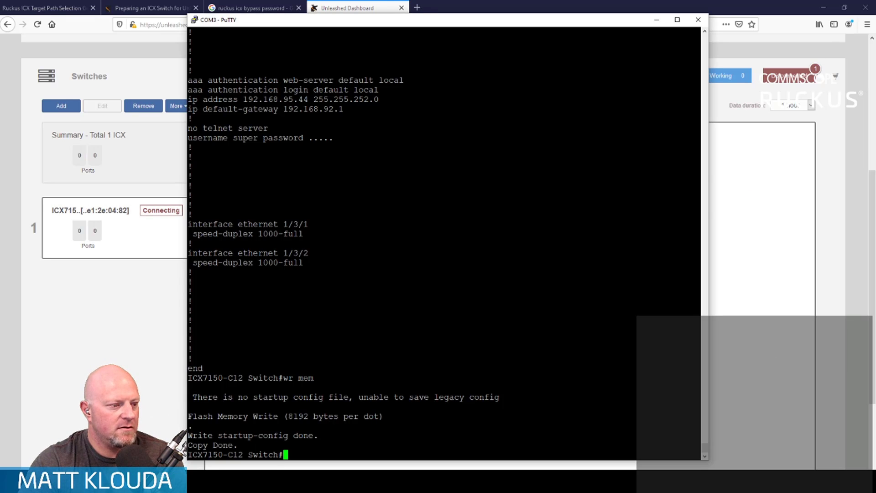
{"action": "key", "text": "alt+Tab"}
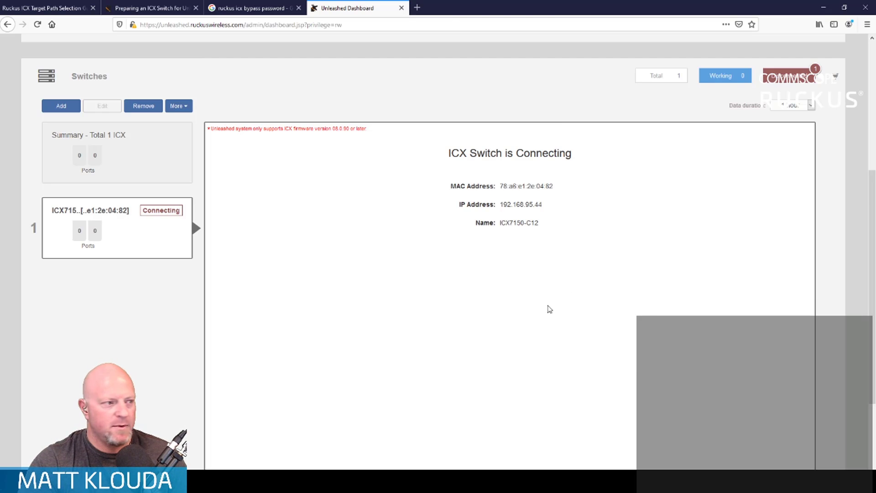
- Open the system IP settings under Admin & Services to check Unleashed's own address, netmask and gateway
{"action": "scroll", "coordinate": [215, 356], "scroll_direction": "down", "scroll_amount": 3}
{"action": "left_click", "coordinate": [192, 387]}
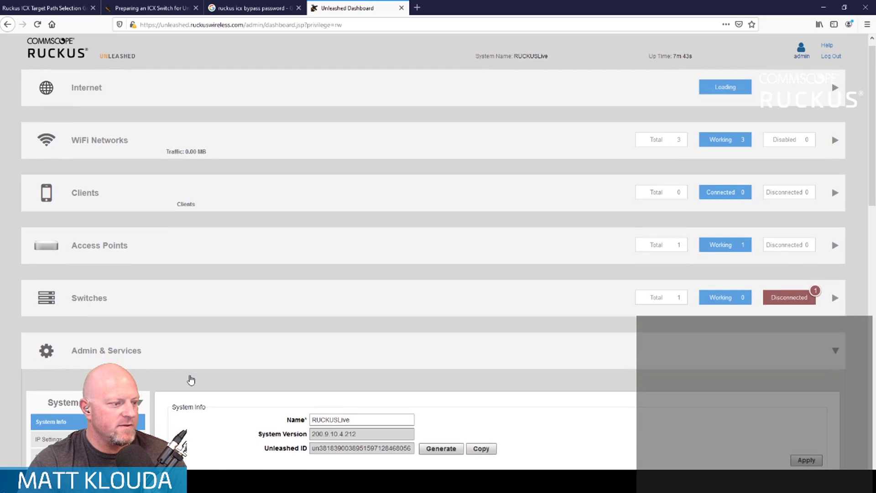
{"action": "scroll", "coordinate": [191, 380], "scroll_direction": "down", "scroll_amount": 5}
{"action": "left_click", "coordinate": [58, 172]}
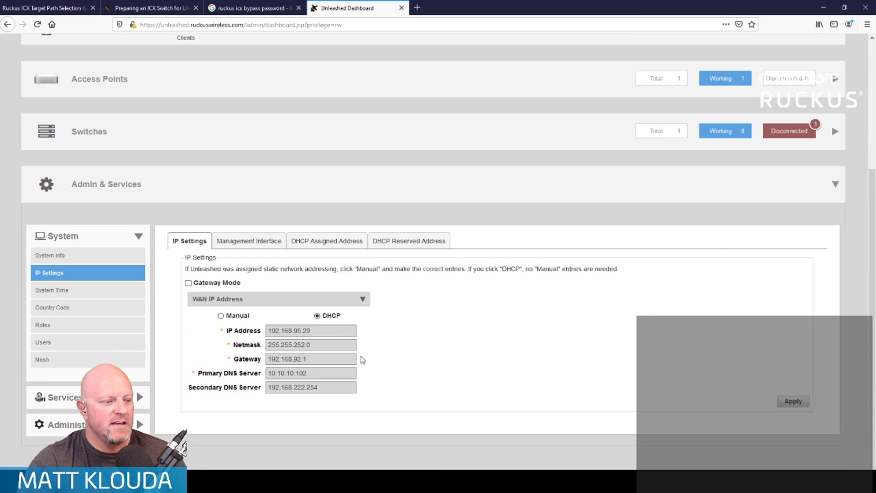
- Switch to PuTTY and open a new SSH session to the Unleashed address 192.168.95.29 on port 22
{"action": "key", "text": "alt+Tab"}
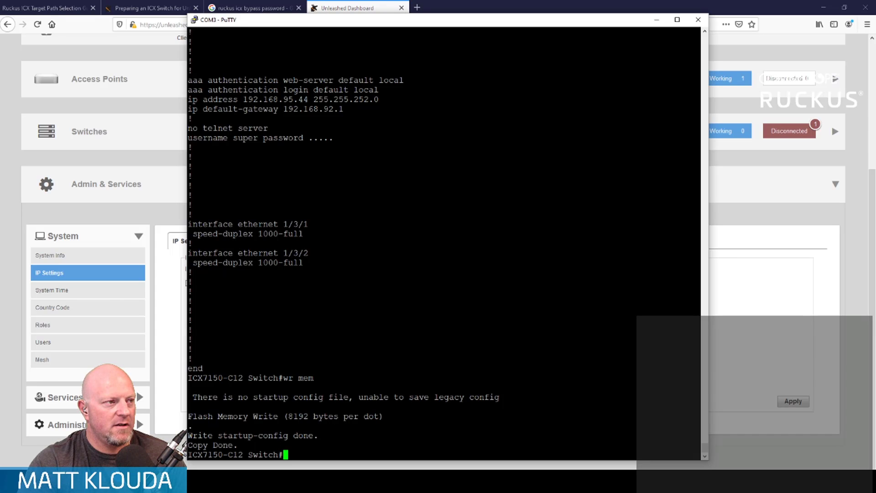
{"action": "left_click", "coordinate": [194, 20]}
{"action": "left_click", "coordinate": [225, 119]}
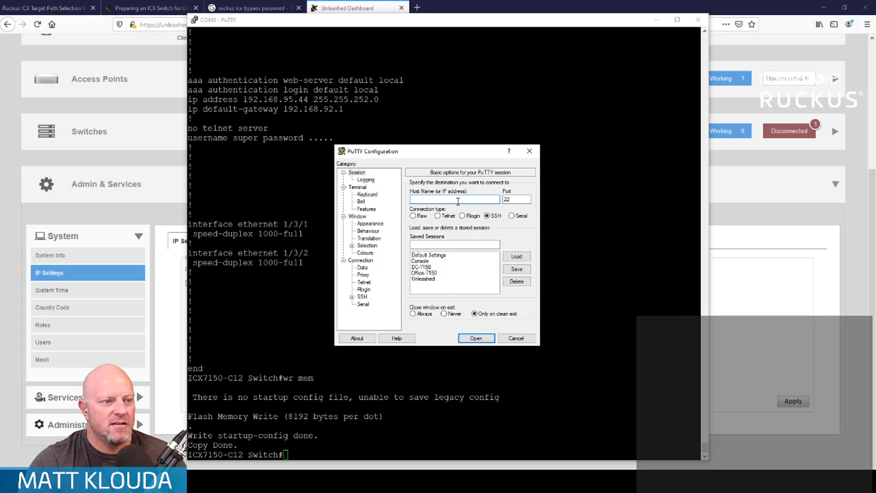
{"action": "type", "text": "192"}
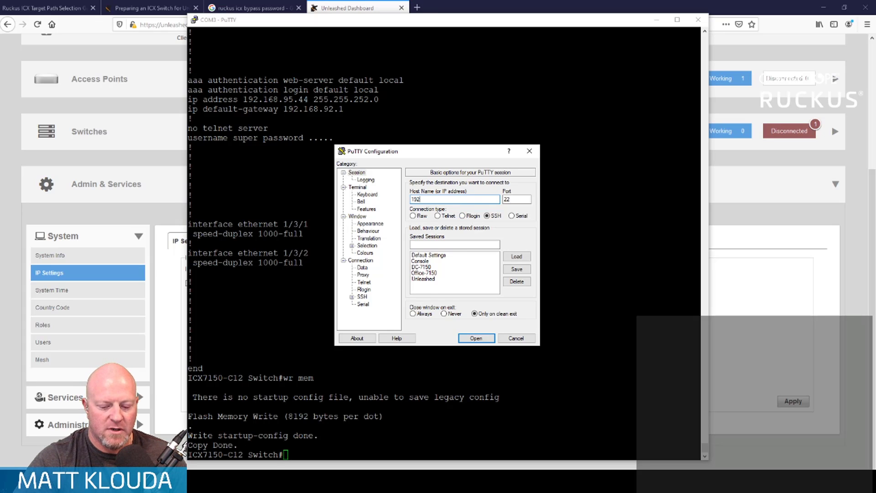
{"action": "type", "text": ".1638"}
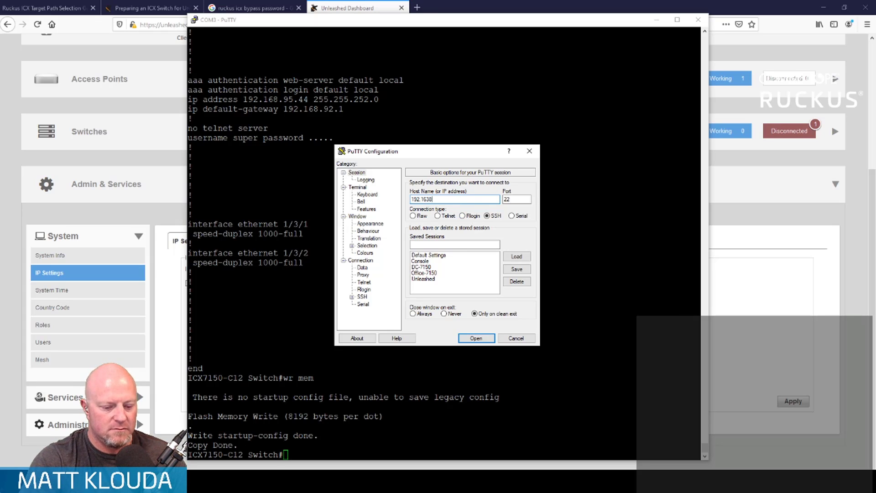
{"action": "type", "text": "95"}
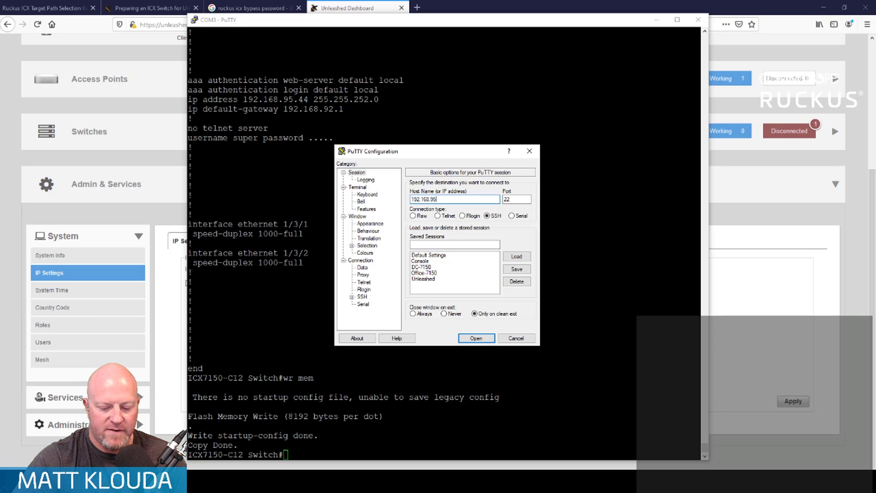
{"action": "type", "text": "."}
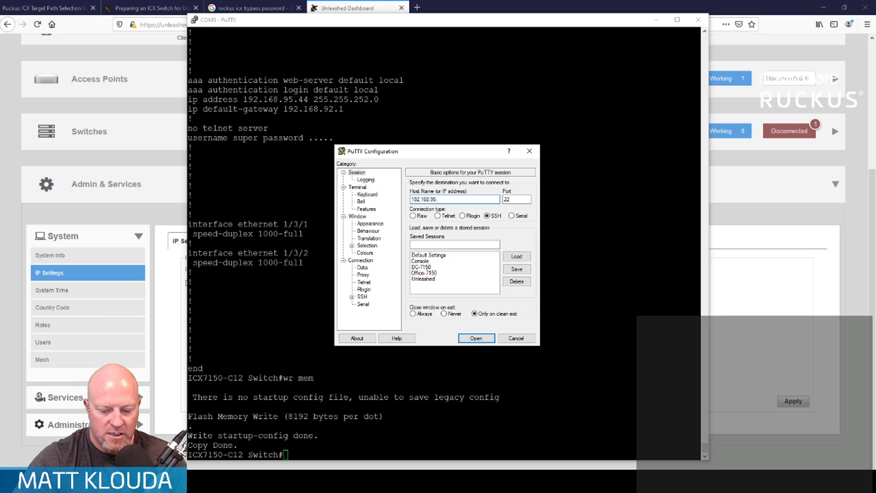
{"action": "type", "text": "29"}
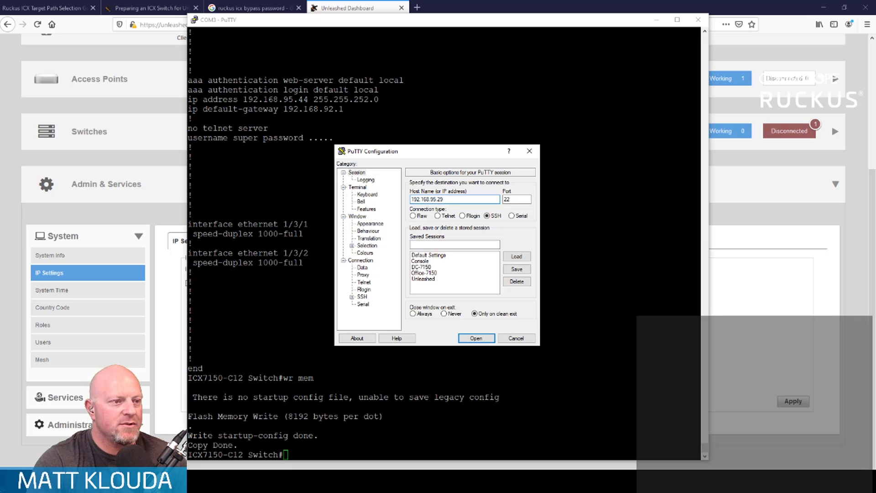
{"action": "left_click", "coordinate": [479, 338]}
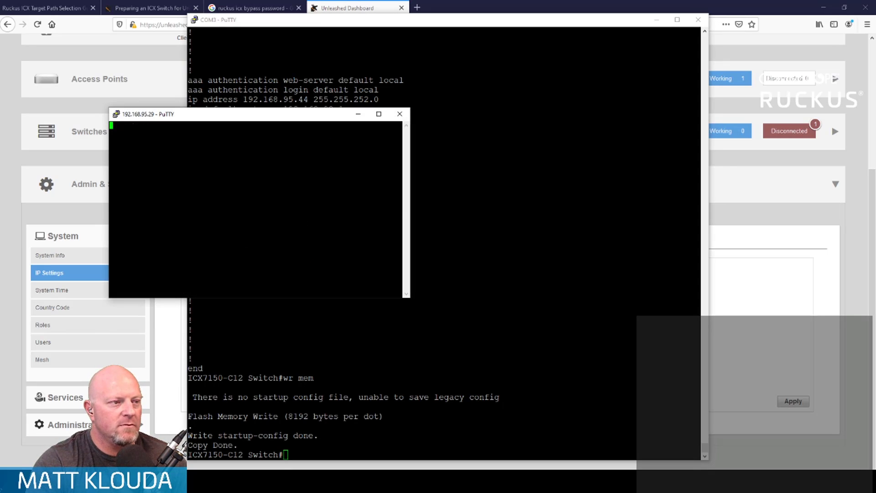
- Log in to the Unleashed command line as admin with the account password
{"action": "type", "text": "admin"}
{"action": "key", "text": "Return"}
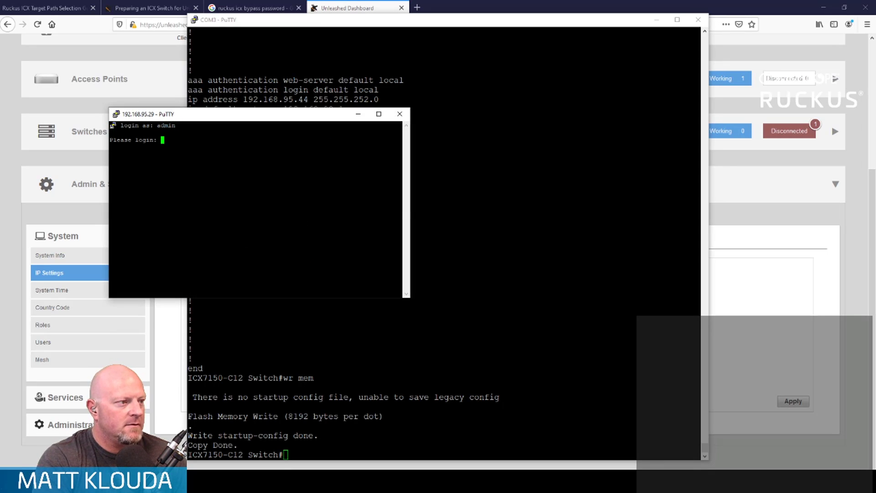
{"action": "type", "text": "admin"}
{"action": "key", "text": "Return"}
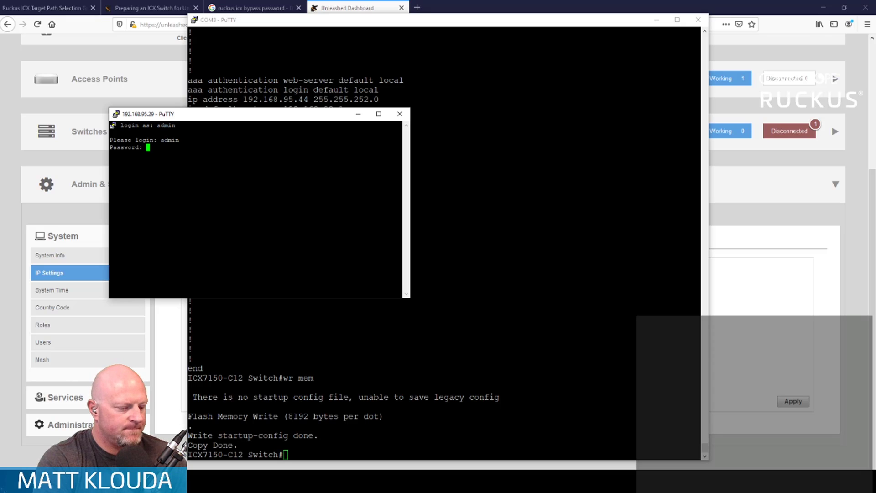
{"action": "key", "text": "Return"}
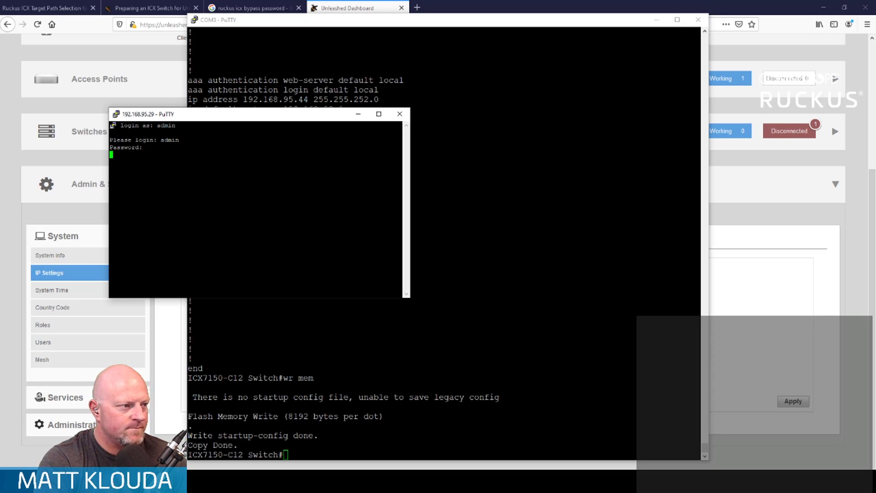
- Enter privileged mode with enable, and switch the Unleashed command line to ap-mode
{"action": "type", "text": "enable"}
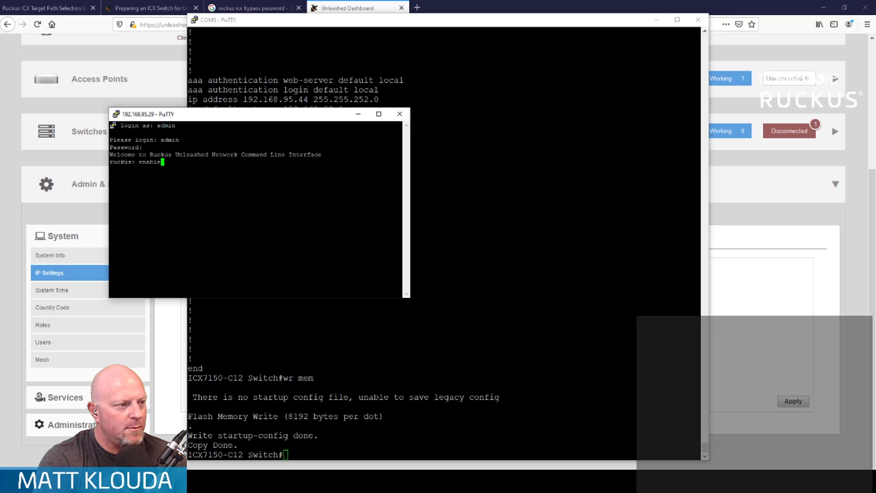
{"action": "key", "text": "Return"}
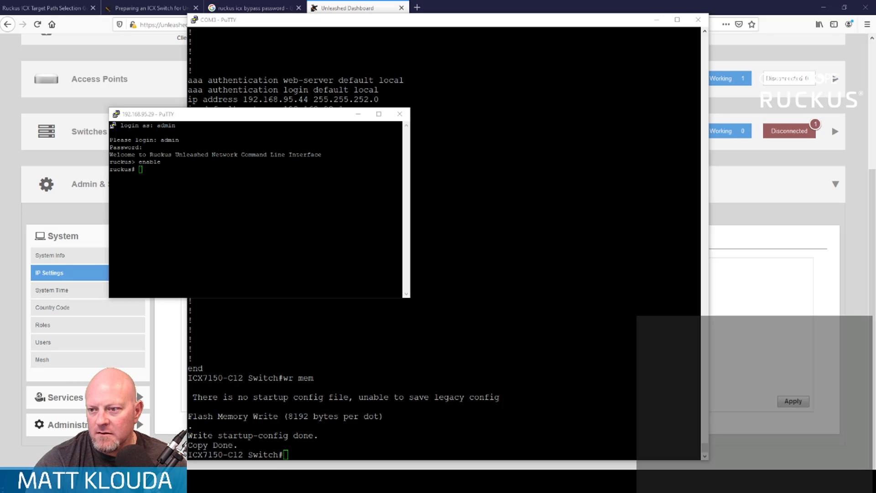
{"action": "left_click", "coordinate": [307, 270]}
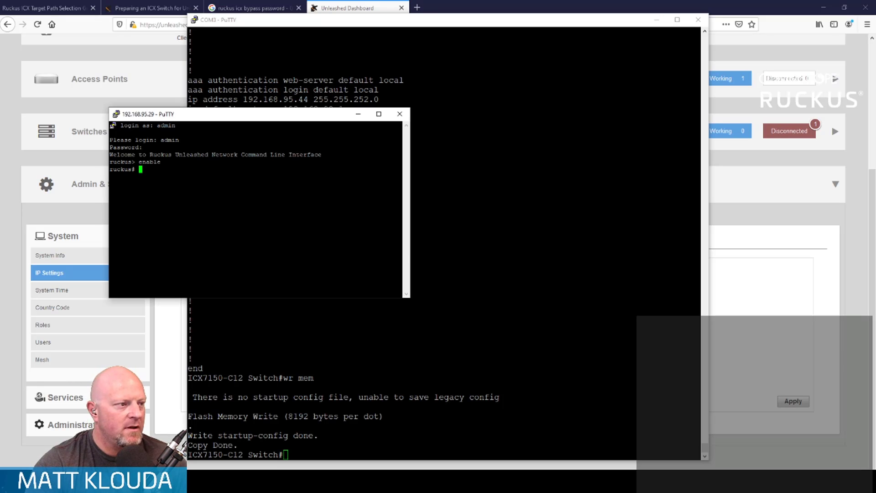
{"action": "type", "text": "ap-mode"}
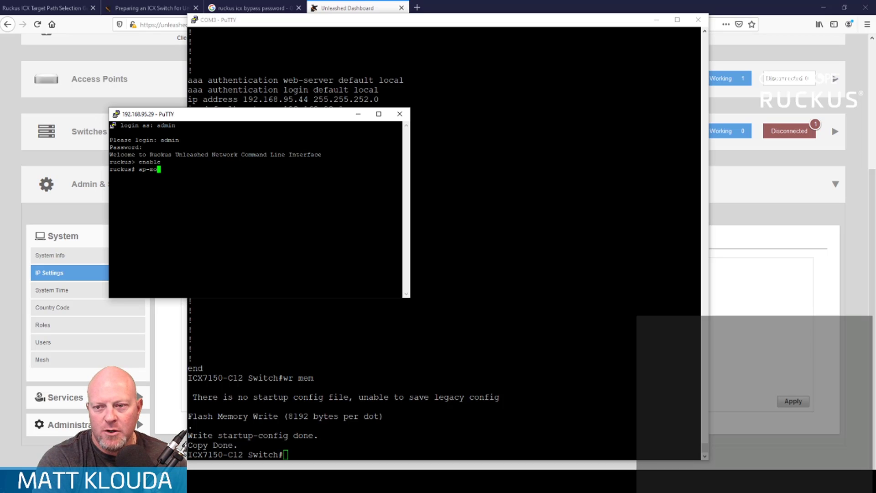
{"action": "key", "text": "Return"}
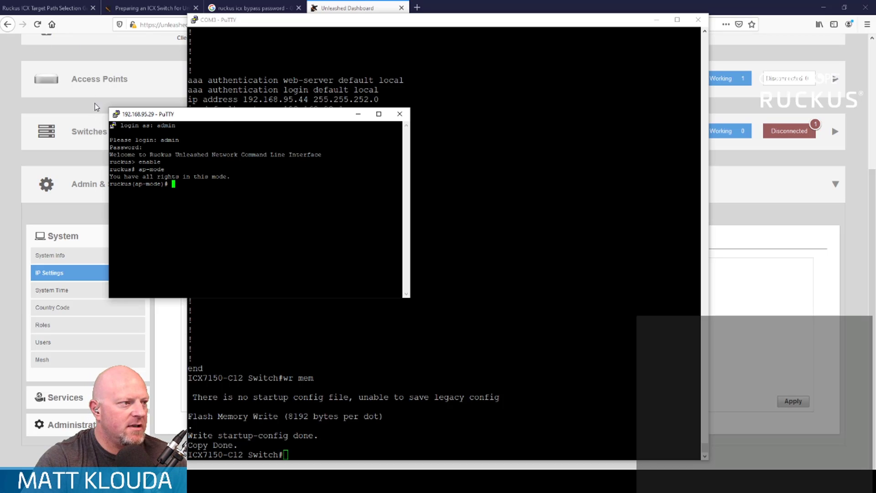
- Set the Unleashed SSH terminal's font size to 14 points, and reposition and resize its window over the console session
{"action": "right_click", "coordinate": [117, 118]}
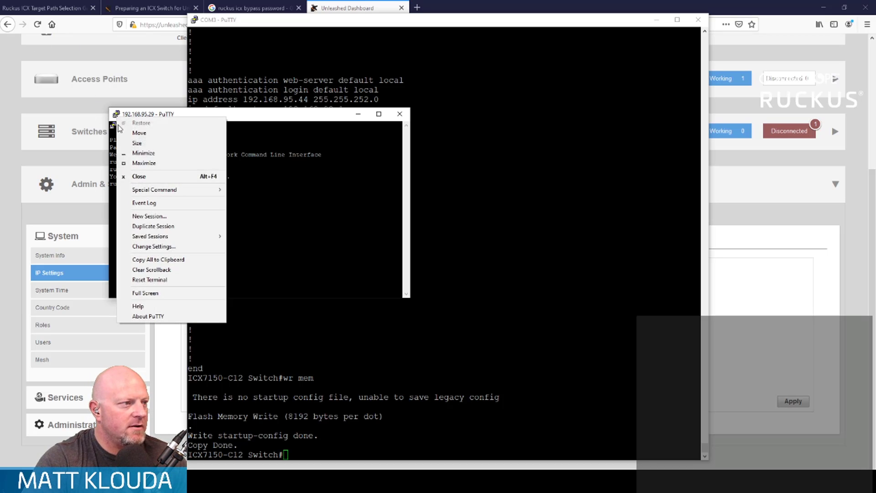
{"action": "left_click", "coordinate": [166, 247]}
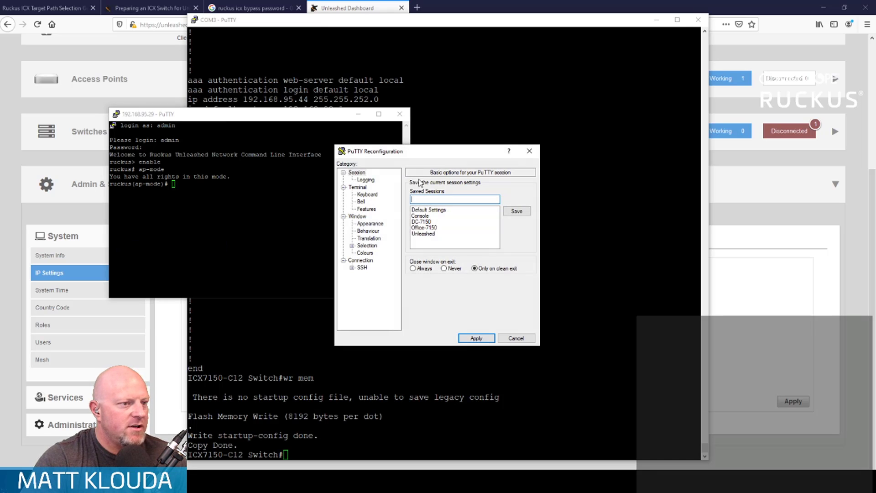
{"action": "left_click", "coordinate": [374, 224]}
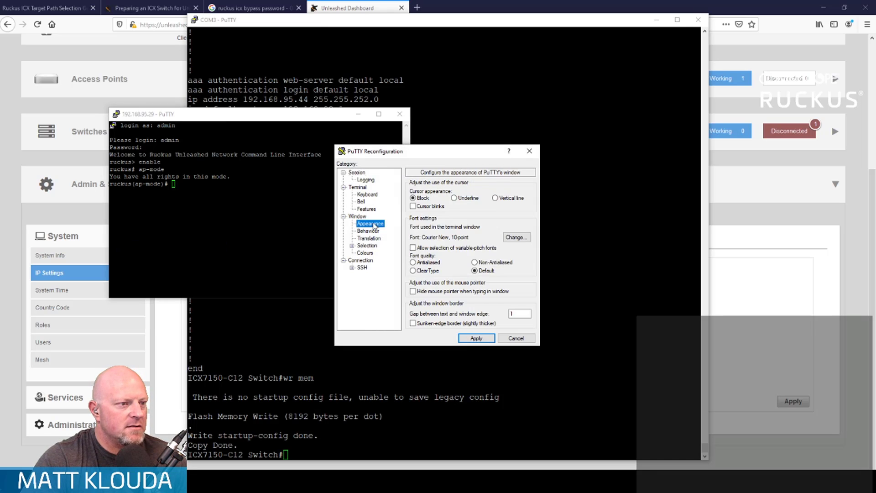
{"action": "left_click", "coordinate": [516, 237]}
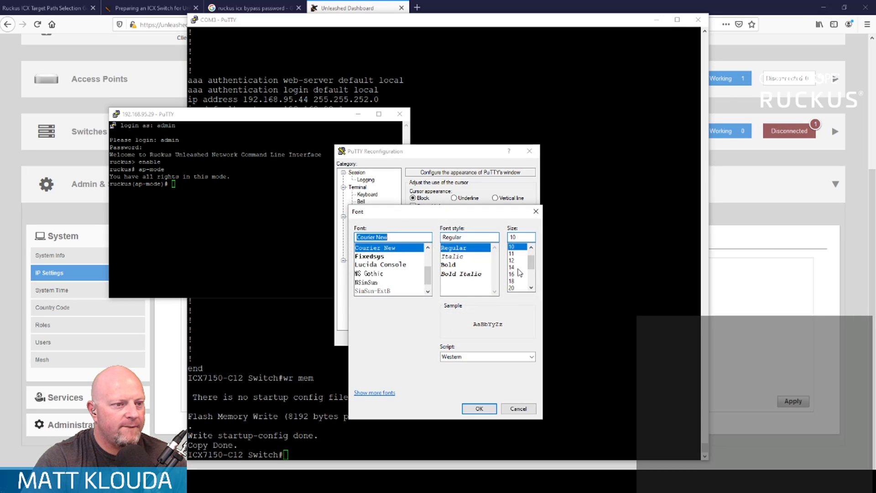
{"action": "left_click", "coordinate": [517, 268]}
{"action": "left_click", "coordinate": [485, 412]}
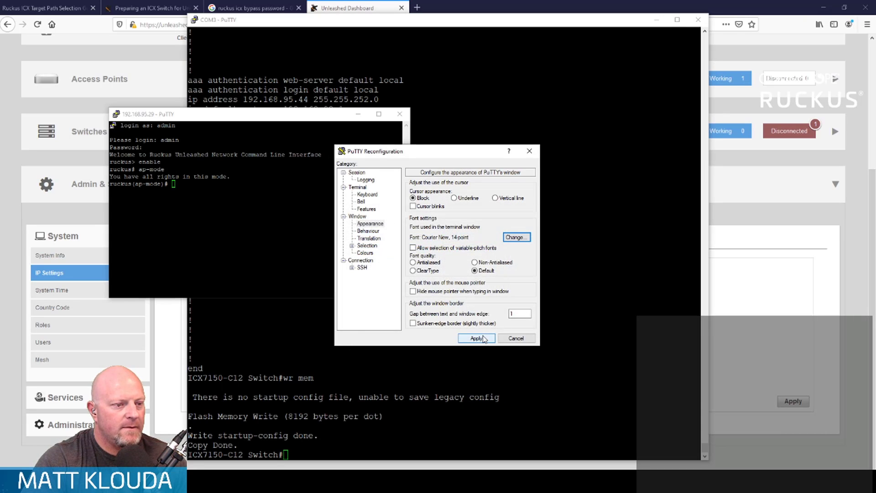
{"action": "left_click", "coordinate": [483, 338]}
{"action": "left_click_drag", "start_coordinate": [365, 116], "coordinate": [441, 34]}
{"action": "left_click_drag", "start_coordinate": [596, 270], "coordinate": [671, 414]}
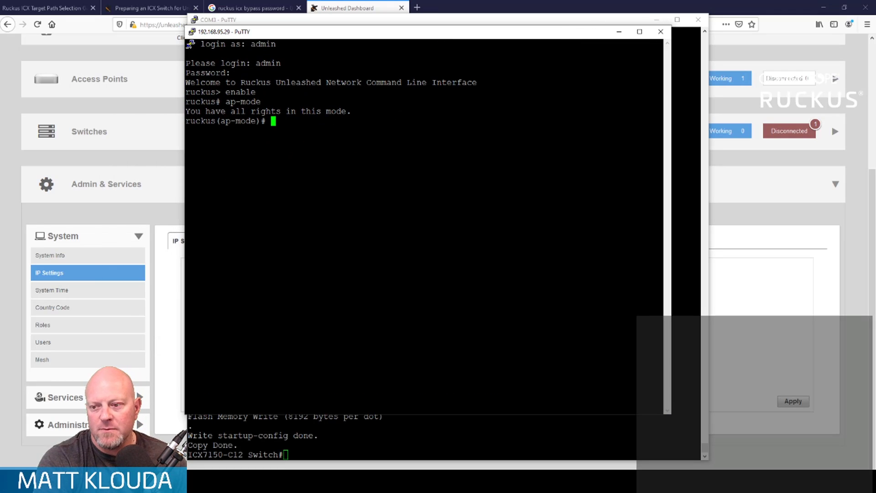
{"action": "type", "text": "set capture w"}
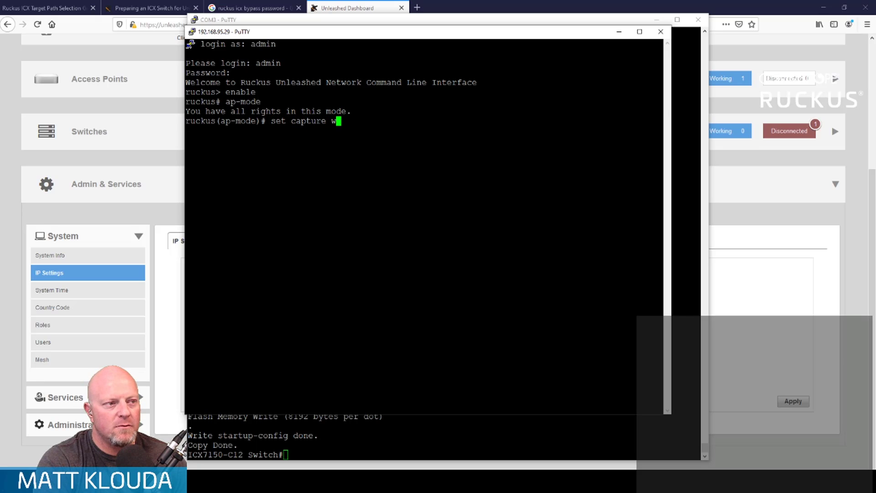
{"action": "type", "text": "ifi0"}
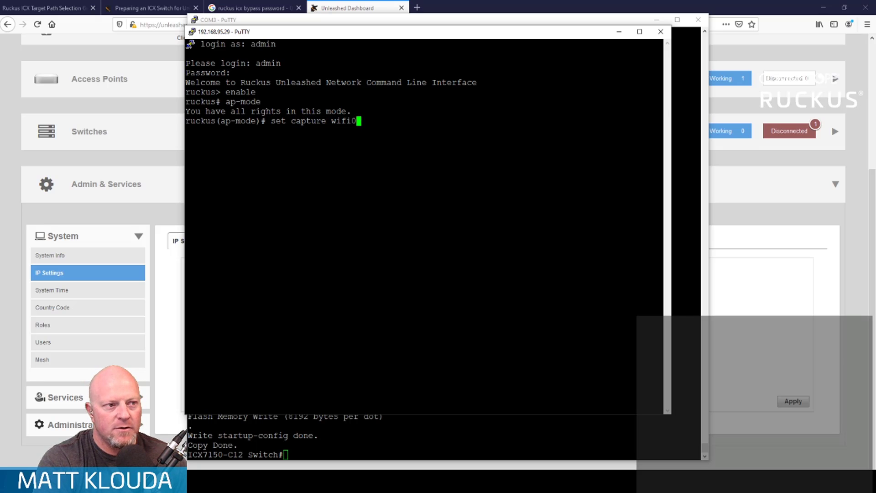
{"action": "type", "text": " strea"}
{"action": "key", "text": "BackSpace"}
{"action": "key", "text": "BackSpace"}
{"action": "key", "text": "BackSpace"}
{"action": "key", "text": "BackSpace"}
{"action": "key", "text": "BackSpace"}
{"action": "key", "text": "BackSpace"}
{"action": "key", "text": "BackSpace"}
{"action": "key", "text": "BackSpace"}
{"action": "key", "text": "BackSpace"}
{"action": "key", "text": "BackSpace"}
{"action": "key", "text": "BackSpace"}
{"action": "key", "text": "BackSpace"}
{"action": "key", "text": "BackSpace"}
{"action": "key", "text": "BackSpace"}
{"action": "key", "text": "BackSpace"}
{"action": "key", "text": "BackSpace"}
{"action": "key", "text": "BackSpace"}
{"action": "key", "text": "BackSpace"}
{"action": "key", "text": "BackSpace"}
{"action": "key", "text": "BackSpace"}
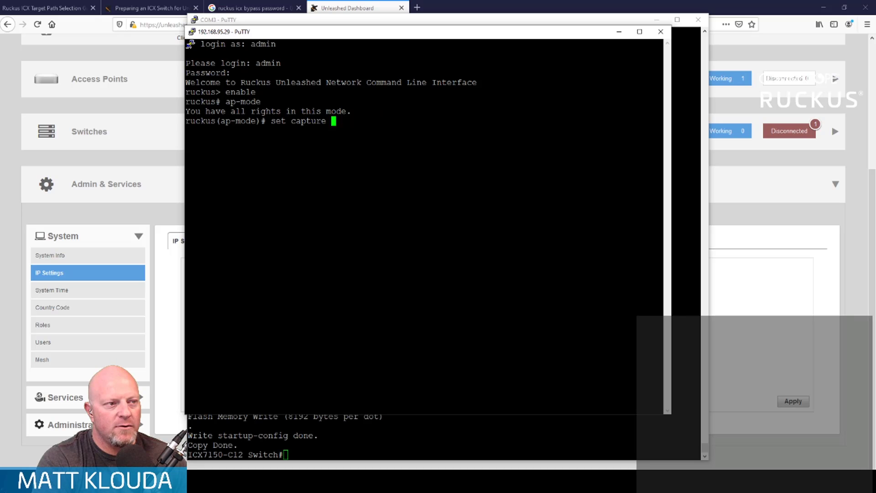
- List the access point's WLANs with the get wlanlist command
{"action": "type", "text": "get wlanlist"}
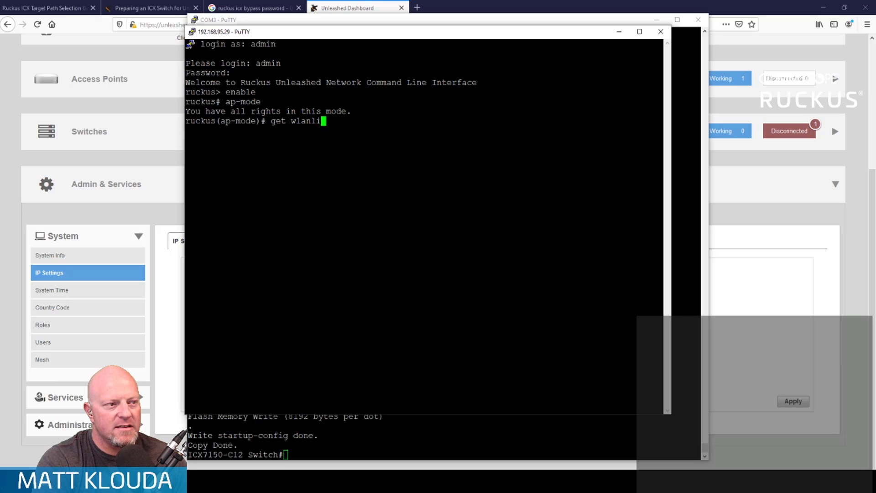
{"action": "key", "text": "Return"}
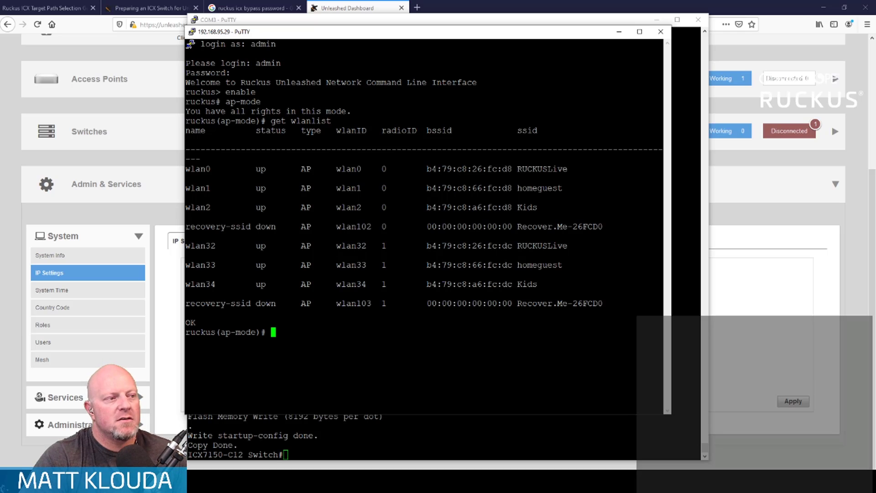
- Start a streaming packet capture on the access point's first radio with set capture wifi0 stream
{"action": "type", "text": "set capture "}
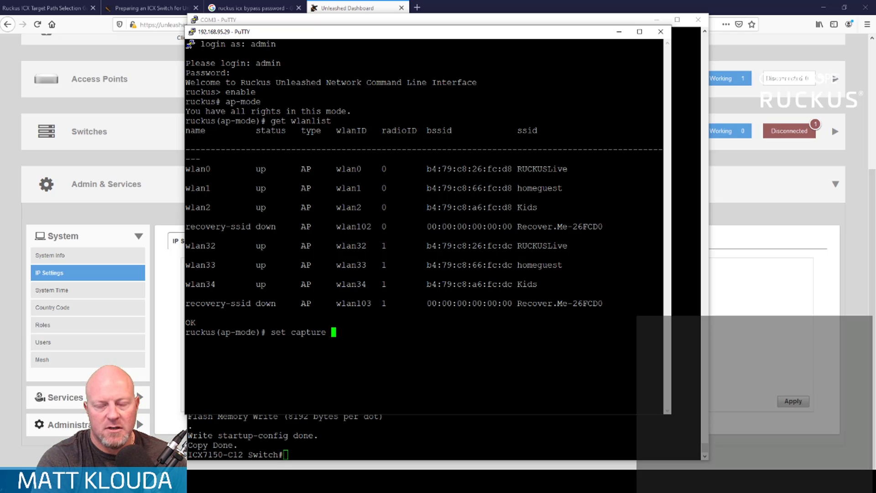
{"action": "type", "text": "wifi0 stream"}
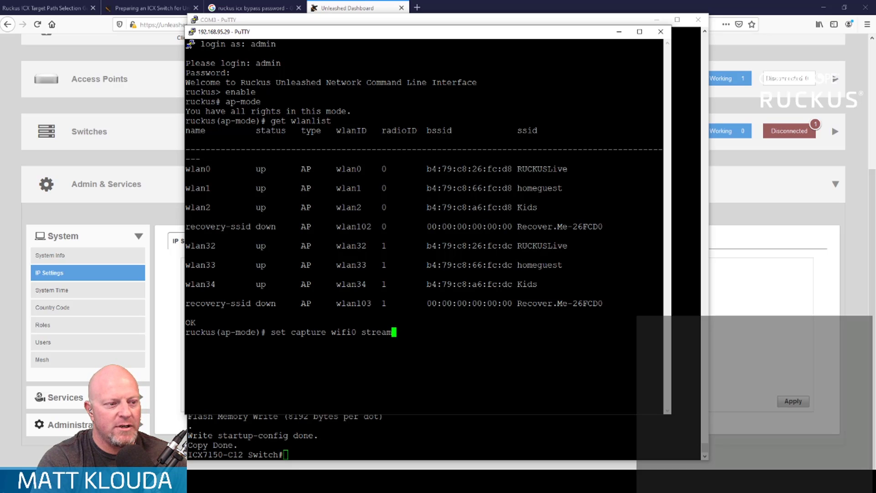
{"action": "key", "text": "Return"}
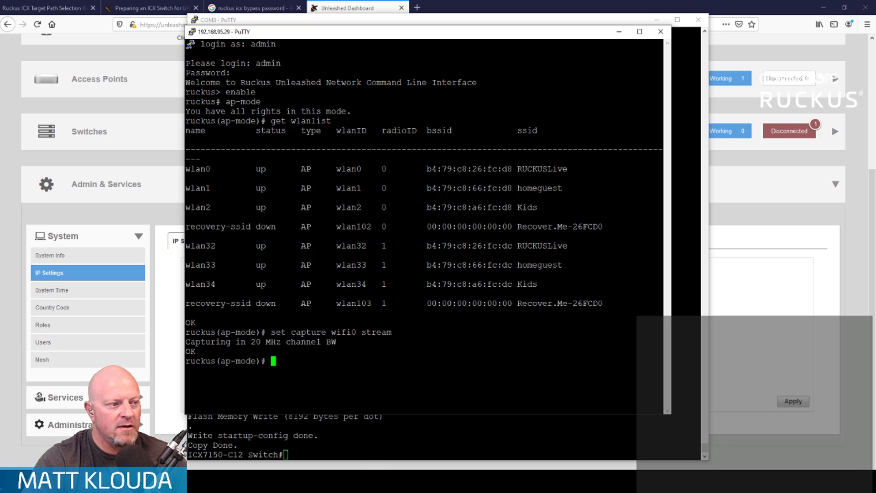
- Launch Wireshark and maximize its window
{"action": "key", "text": "super"}
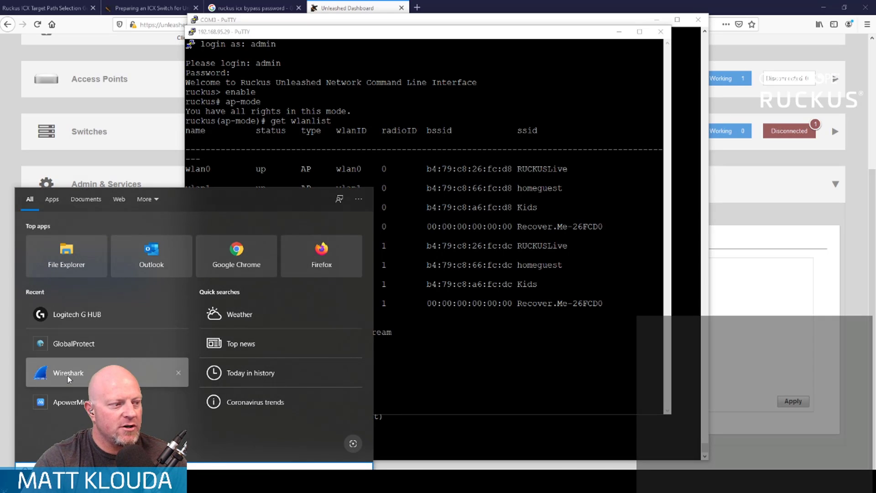
{"action": "left_click", "coordinate": [68, 373]}
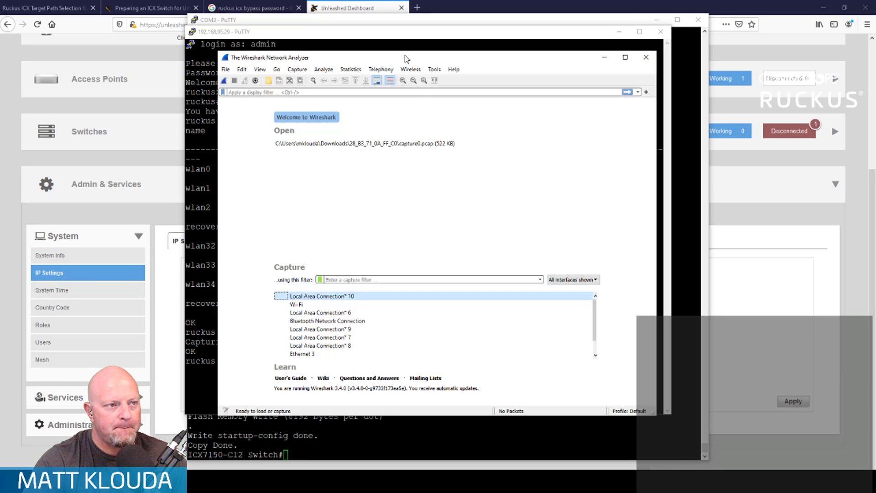
{"action": "double_click", "coordinate": [406, 59]}
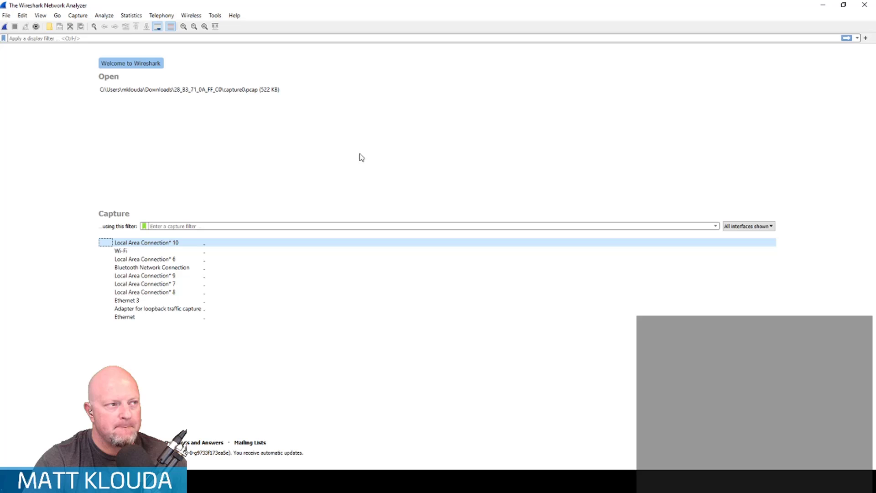
- In the capture options' output settings, have a new file created automatically after every 100 megabytes
{"action": "left_click", "coordinate": [77, 16]}
{"action": "left_click", "coordinate": [88, 33]}
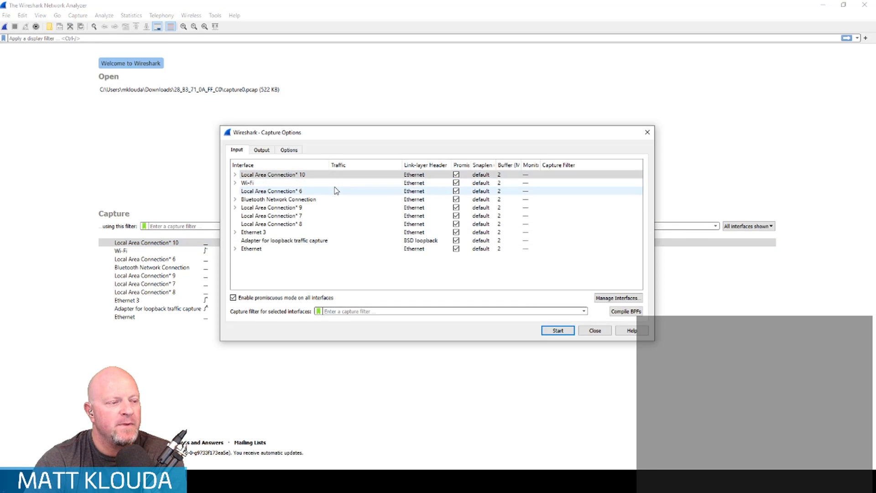
{"action": "left_click", "coordinate": [261, 151]}
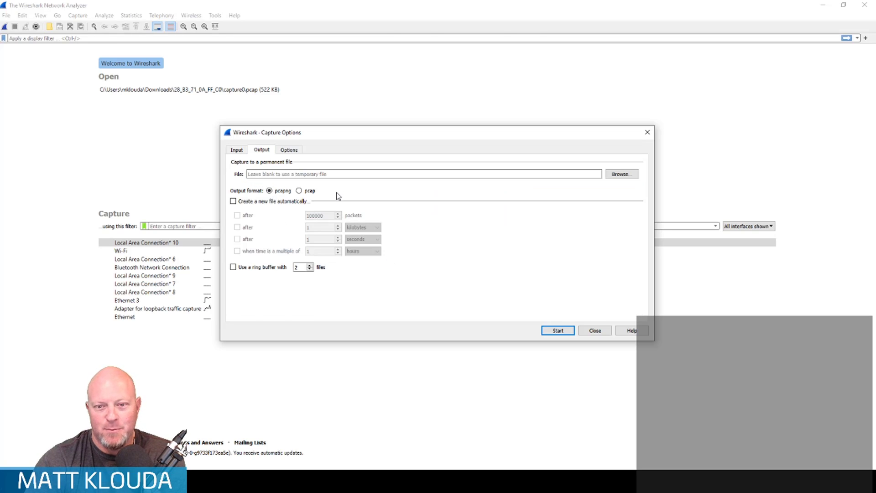
{"action": "left_click", "coordinate": [264, 202]}
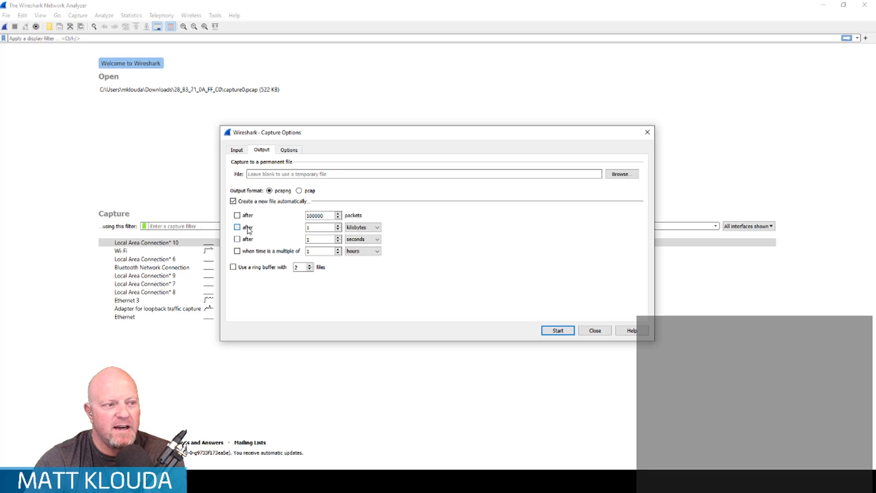
{"action": "left_click", "coordinate": [247, 228]}
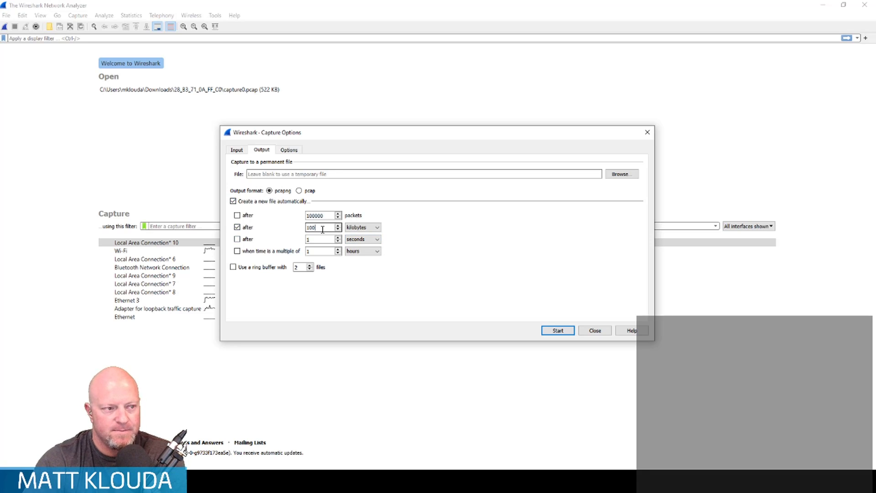
{"action": "left_click", "coordinate": [375, 229]}
{"action": "left_click", "coordinate": [374, 242]}
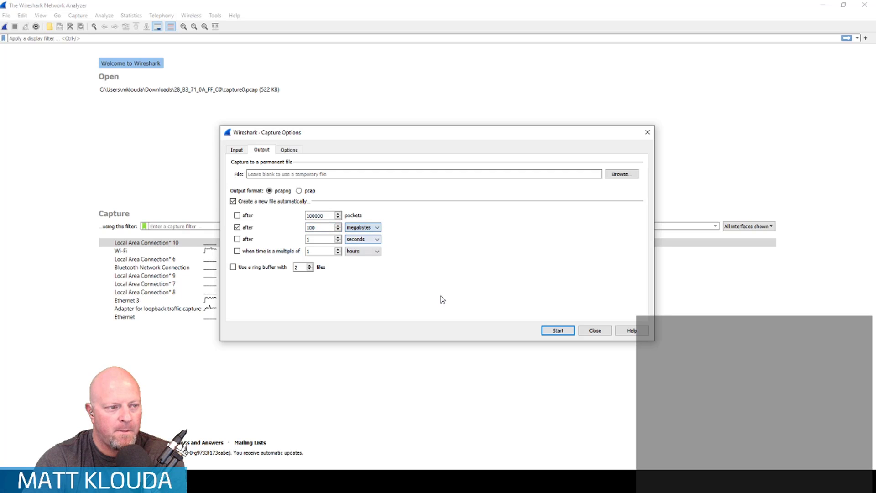
- Set the permanent capture file to live-unleashed-cap in the Documents\Captures folder
{"action": "left_click", "coordinate": [622, 174]}
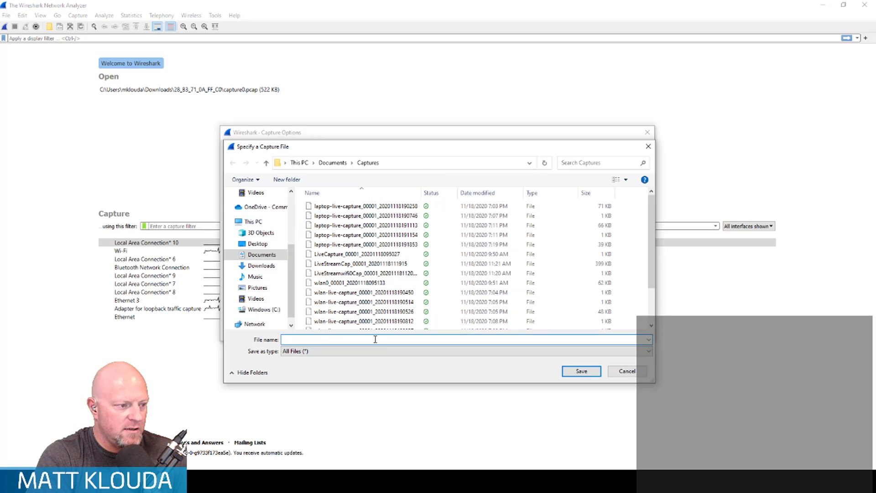
{"action": "type", "text": "live-unleashed-cap"}
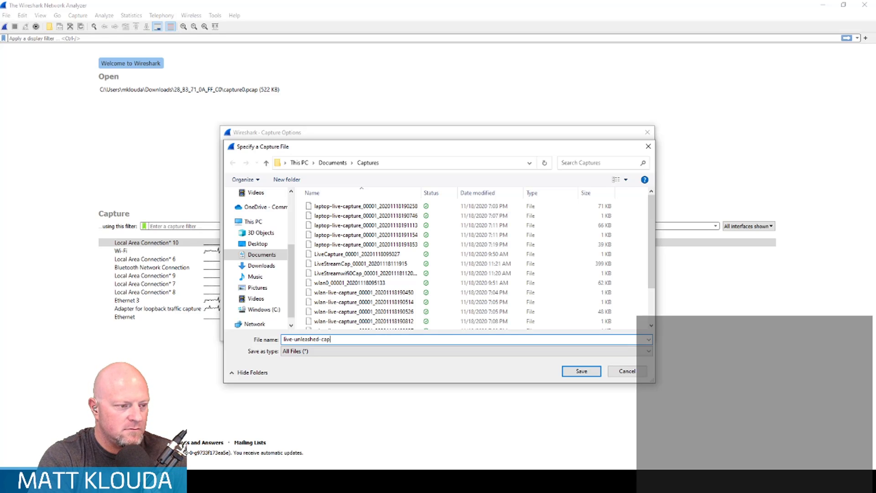
{"action": "key", "text": "Return"}
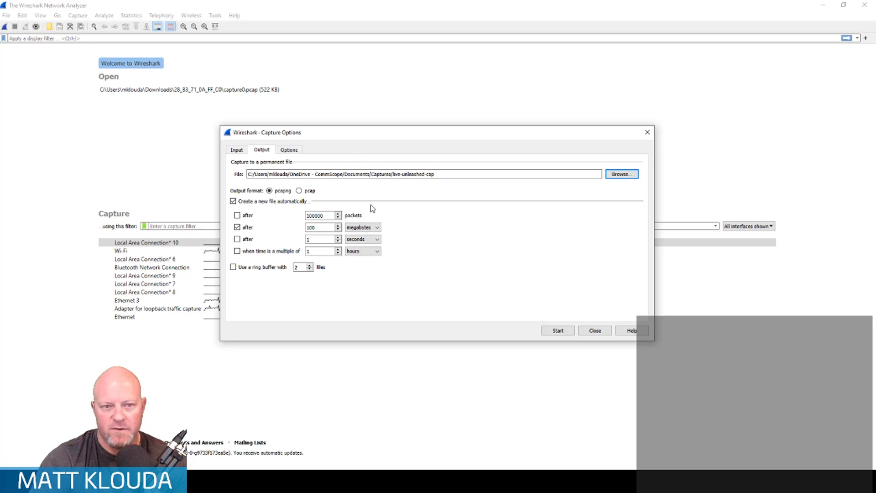
- Open the management of capture interfaces, dismissing the connection error, and turn off the computer's Wi-Fi
{"action": "left_click", "coordinate": [237, 151]}
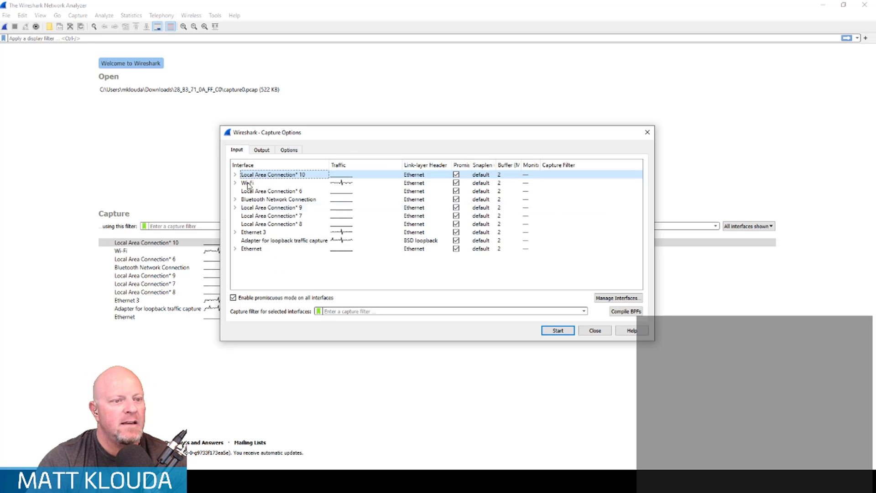
{"action": "left_click", "coordinate": [618, 298]}
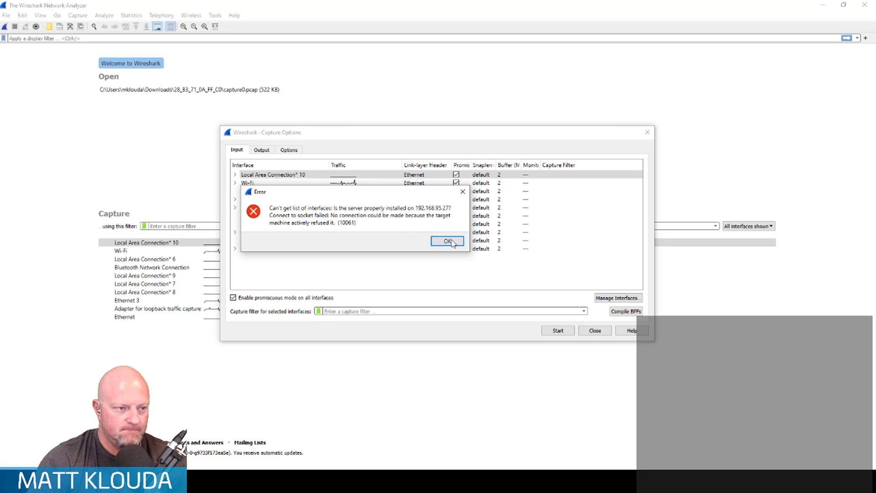
{"action": "left_click", "coordinate": [450, 241]}
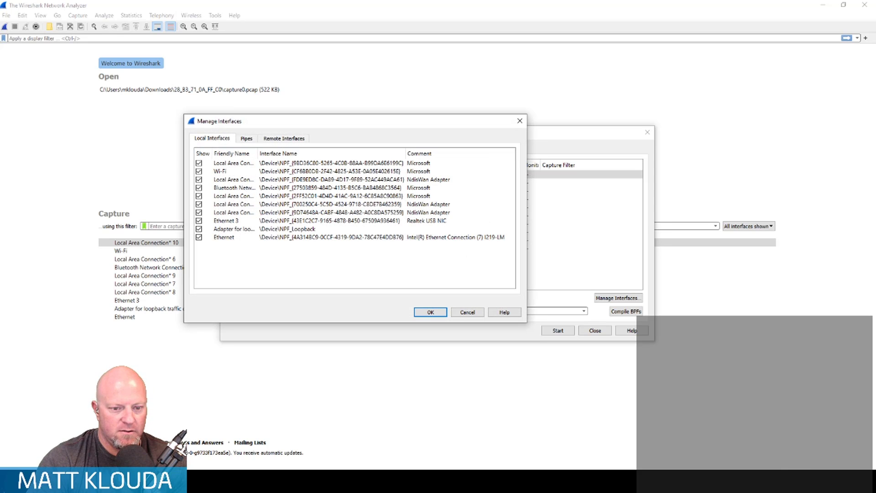
{"action": "left_click", "coordinate": [778, 481]}
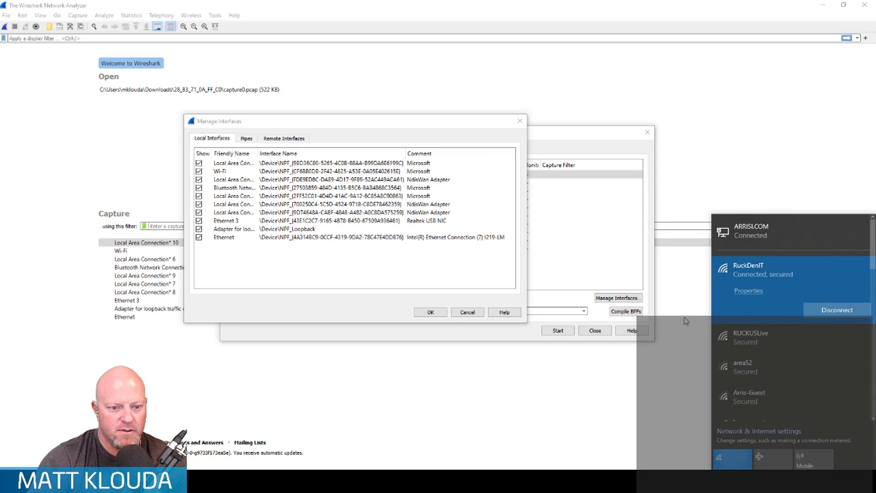
{"action": "left_click", "coordinate": [732, 458]}
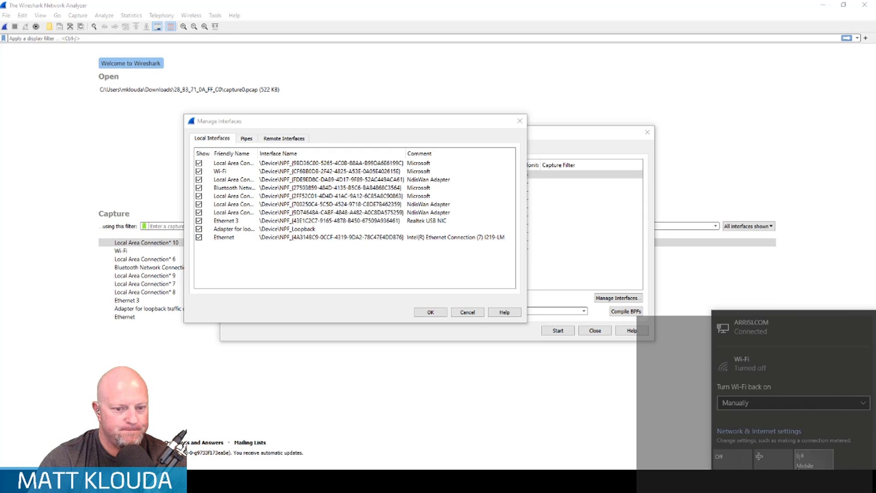
{"action": "left_click", "coordinate": [353, 318]}
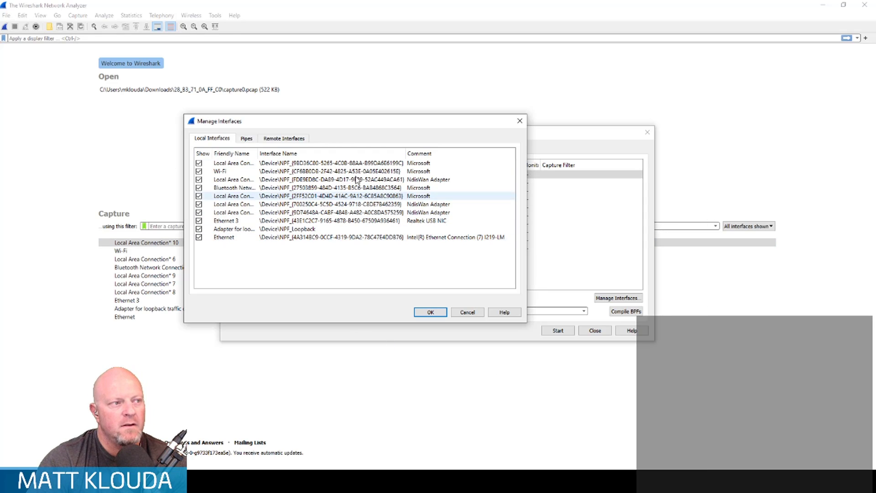
- Add remote host 192.168.95.29 with null authentication, checking its IP address in the Unleashed dashboard's IP settings
{"action": "left_click", "coordinate": [289, 141]}
{"action": "left_click", "coordinate": [199, 284]}
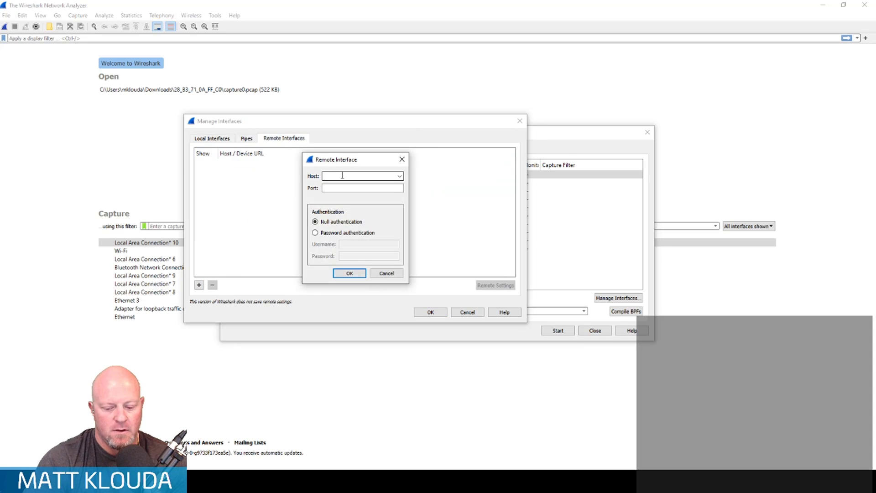
{"action": "type", "text": "192.168.95.27"}
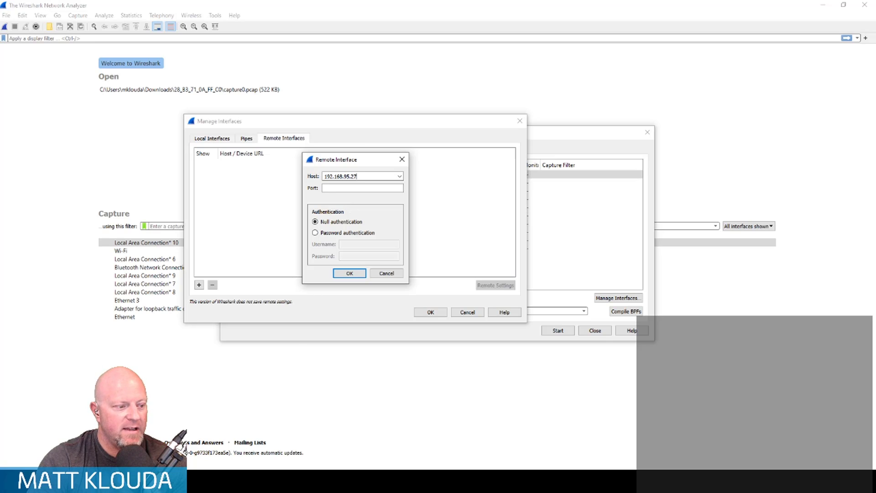
{"action": "mouse_move", "coordinate": [125, 482]}
{"action": "left_click", "coordinate": [73, 442]}
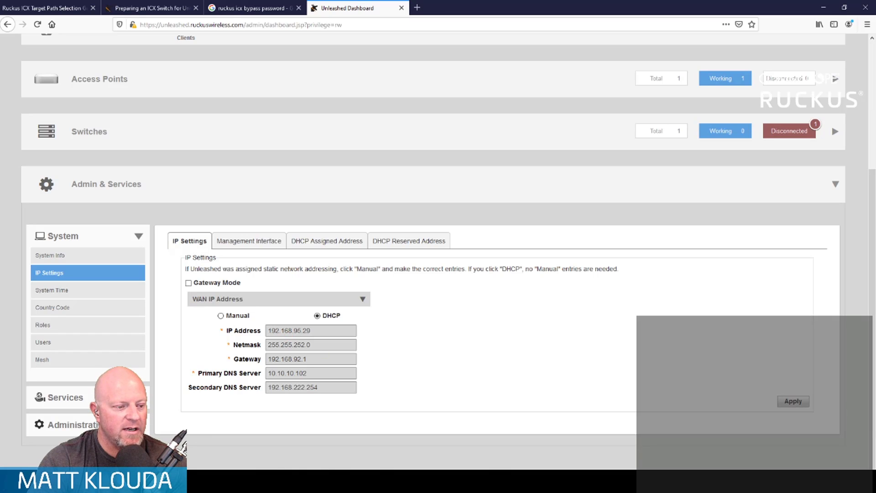
{"action": "mouse_move", "coordinate": [347, 481]}
{"action": "left_click", "coordinate": [425, 459]}
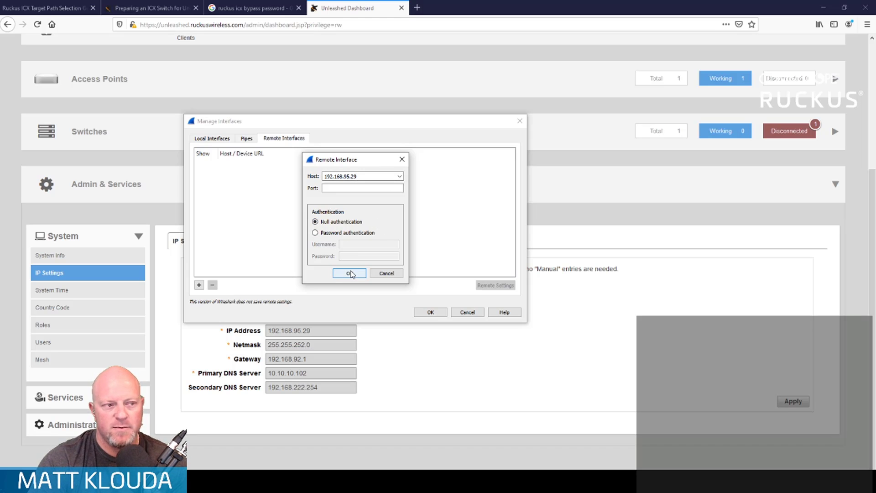
{"action": "left_click", "coordinate": [349, 274]}
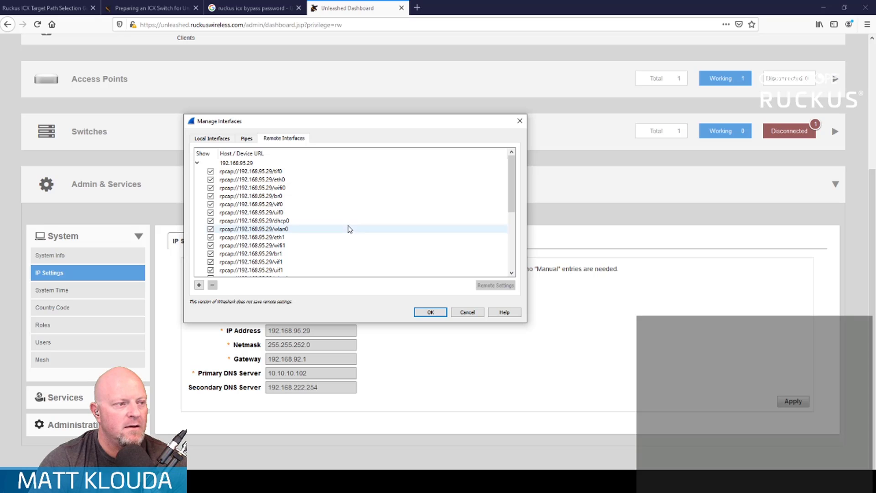
- Review the access point's remote interfaces and the local ones, and accept the interface list with all of them shown
{"action": "scroll", "coordinate": [322, 228], "scroll_direction": "down", "scroll_amount": 8}
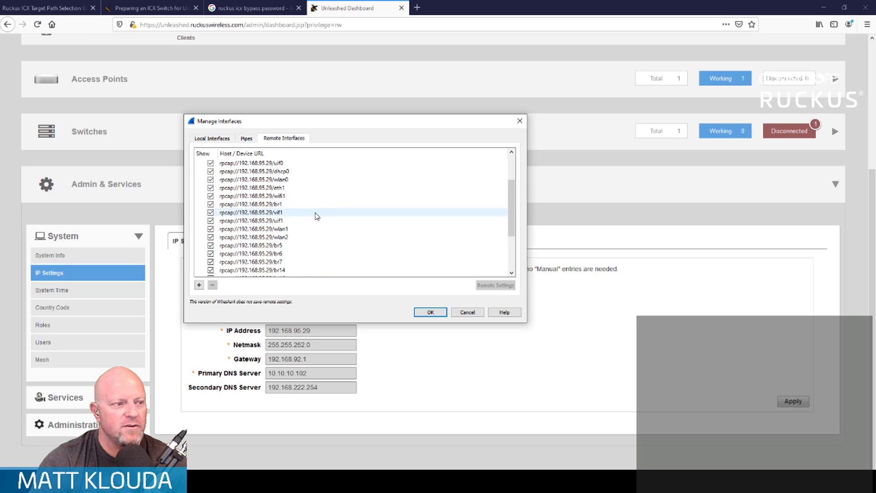
{"action": "scroll", "coordinate": [304, 228], "scroll_direction": "up", "scroll_amount": 8}
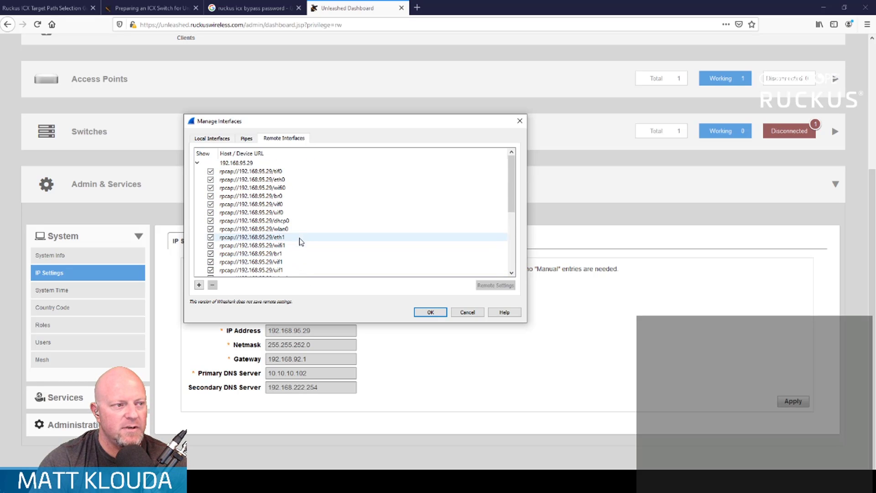
{"action": "left_click", "coordinate": [432, 313]}
{"action": "left_click", "coordinate": [220, 139]}
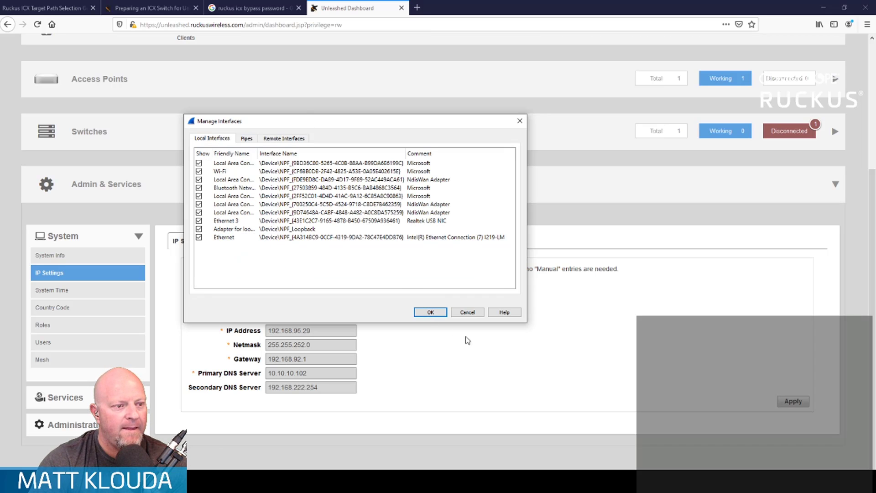
{"action": "left_click", "coordinate": [427, 314]}
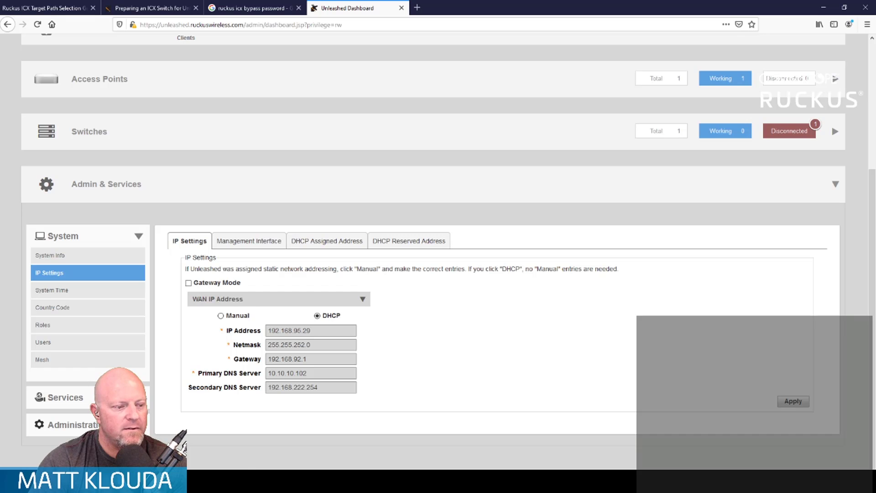
- Start a live capture on only the rpcap://192.168.95.29/wifi0 interface and bring the Wireshark capture window to the front
{"action": "left_click", "coordinate": [383, 457]}
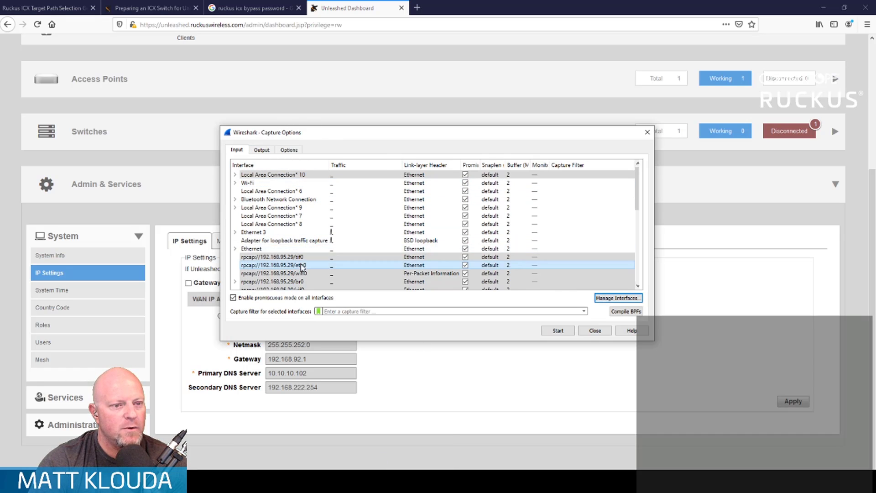
{"action": "scroll", "coordinate": [301, 266], "scroll_direction": "down", "scroll_amount": 3}
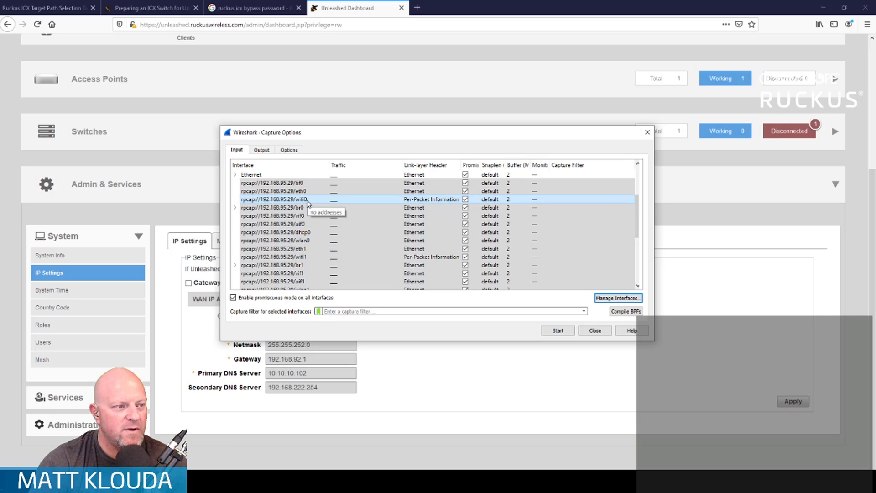
{"action": "left_click", "coordinate": [307, 199]}
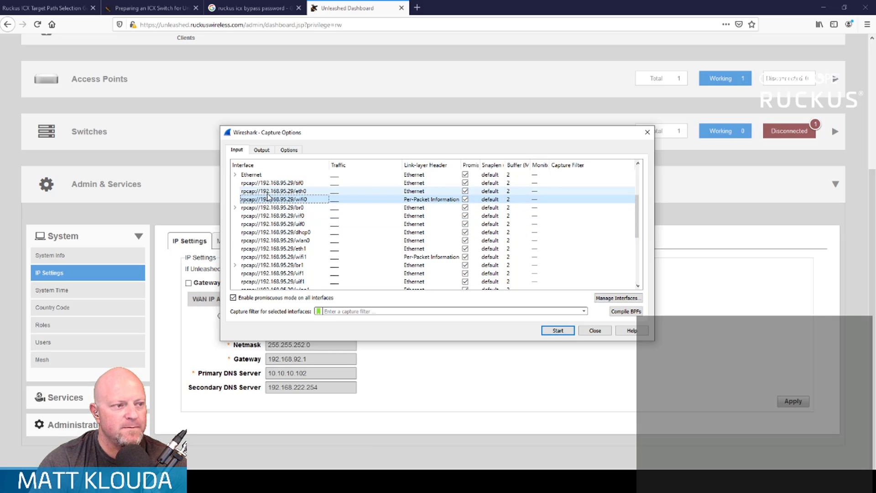
{"action": "left_click", "coordinate": [558, 330]}
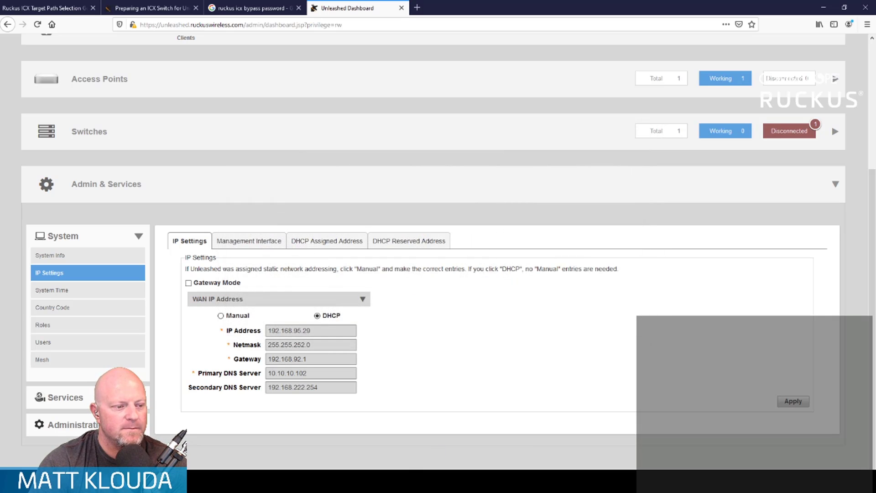
{"action": "left_click", "coordinate": [351, 440]}
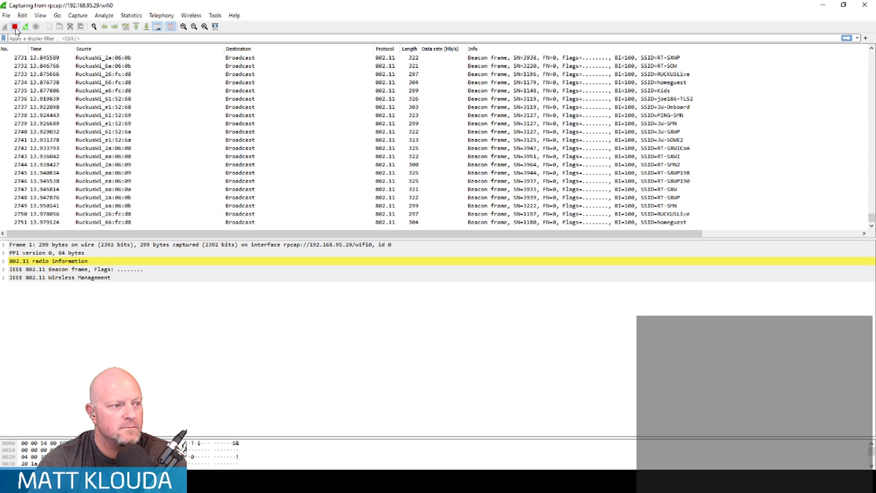
- Stop the wifi0 capture and browse the captured beacon frames in the packet list
{"action": "left_click", "coordinate": [15, 27]}
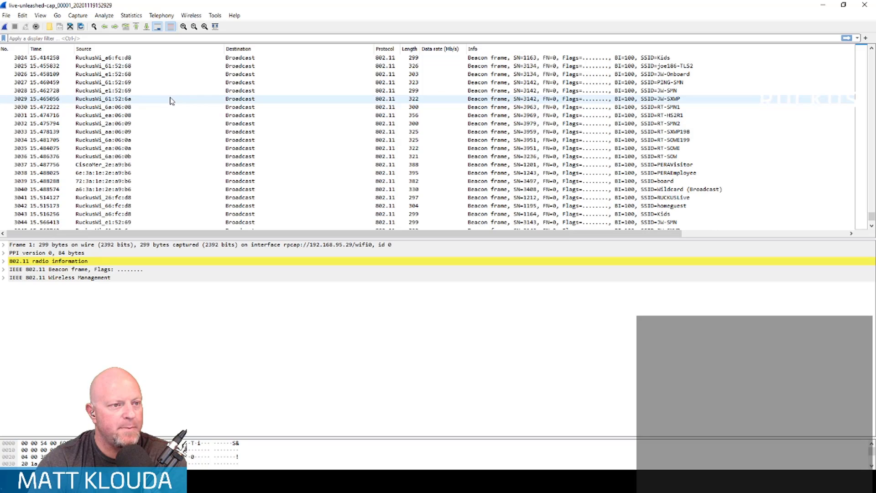
{"action": "left_click", "coordinate": [484, 141]}
{"action": "scroll", "coordinate": [412, 116], "scroll_direction": "down", "scroll_amount": 1}
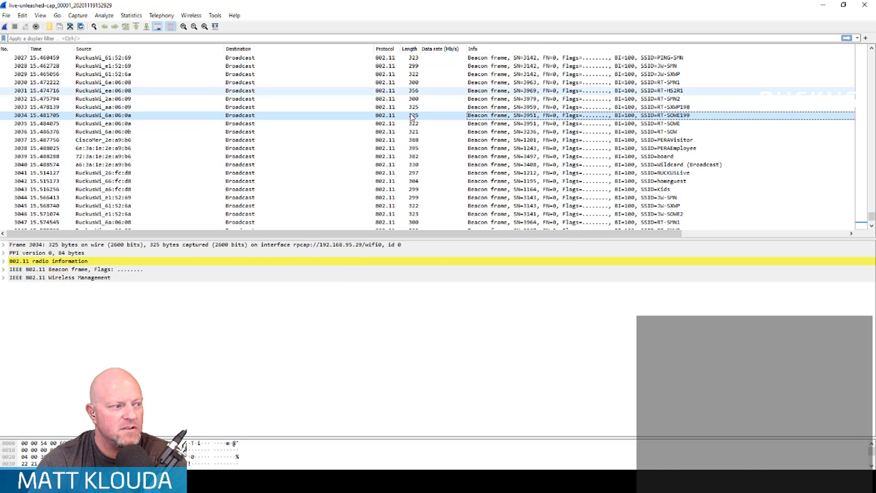
{"action": "scroll", "coordinate": [137, 198], "scroll_direction": "down", "scroll_amount": 1}
- Expand the 802.11 radio information of frame 3047 and add its Data rate field as a packet list column
{"action": "left_click", "coordinate": [57, 197]}
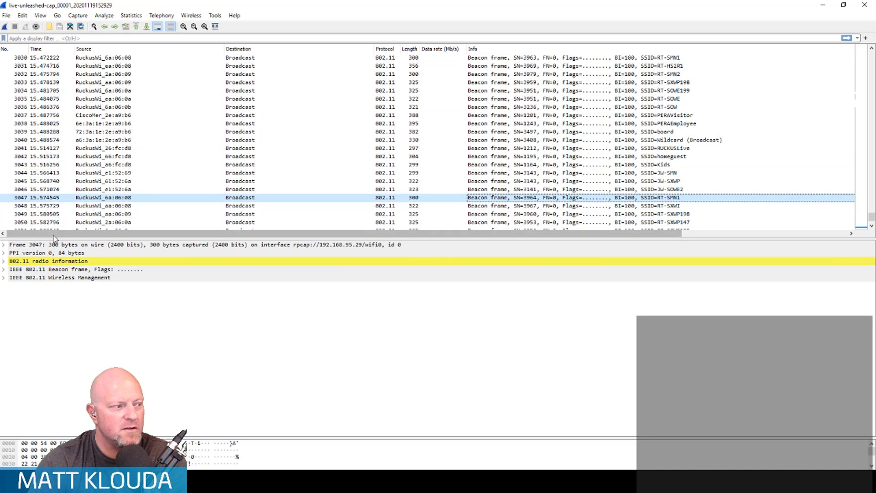
{"action": "left_click", "coordinate": [4, 261]}
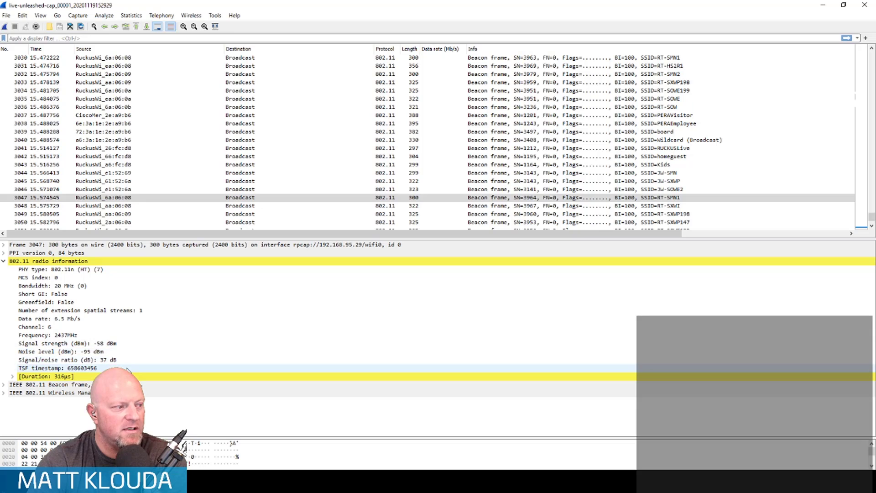
{"action": "left_click", "coordinate": [125, 320]}
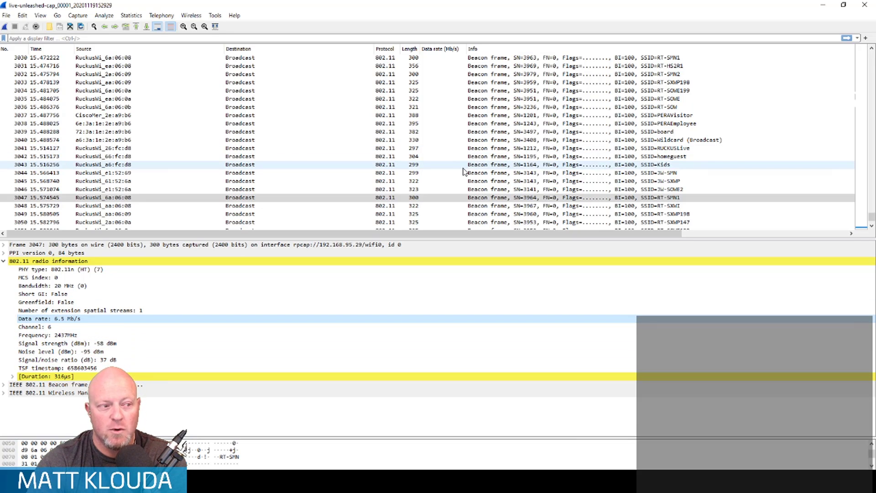
{"action": "right_click", "coordinate": [78, 321]}
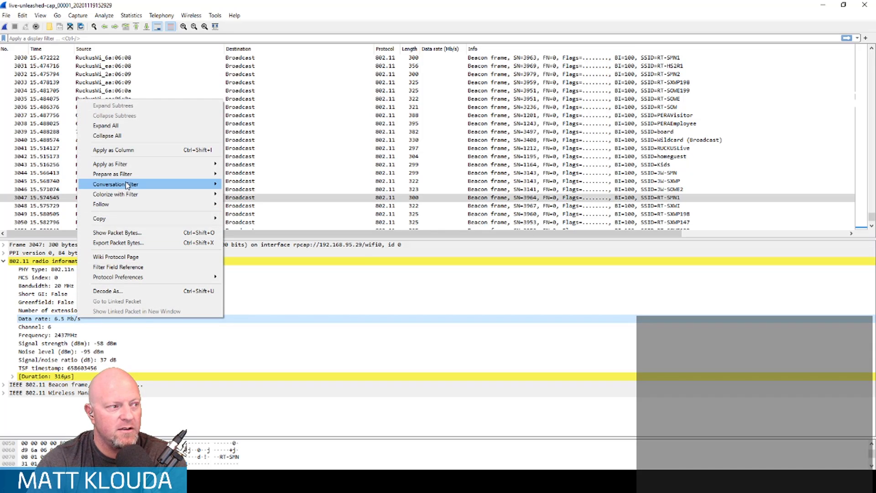
{"action": "left_click", "coordinate": [126, 150]}
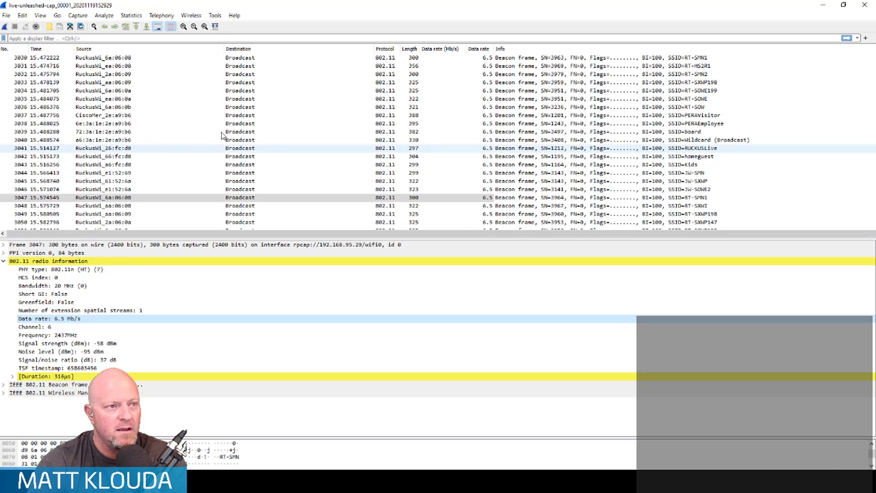
- Browse the captured frames in the packet list and compare their data rates
{"action": "scroll", "coordinate": [492, 222], "scroll_direction": "down", "scroll_amount": 7}
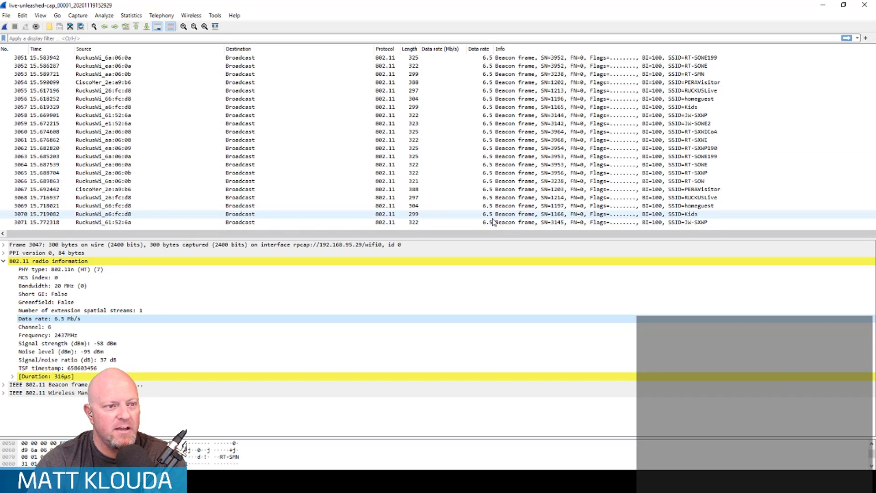
{"action": "scroll", "coordinate": [491, 218], "scroll_direction": "up", "scroll_amount": 20}
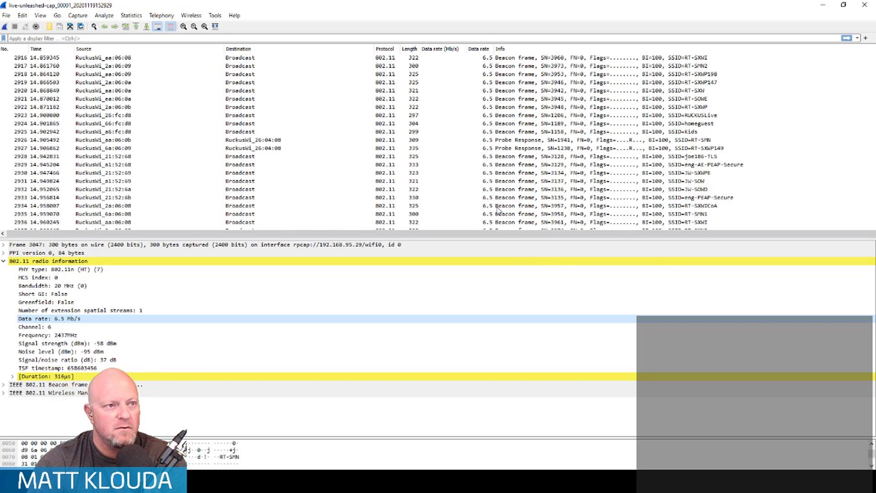
{"action": "scroll", "coordinate": [471, 109], "scroll_direction": "up", "scroll_amount": 20}
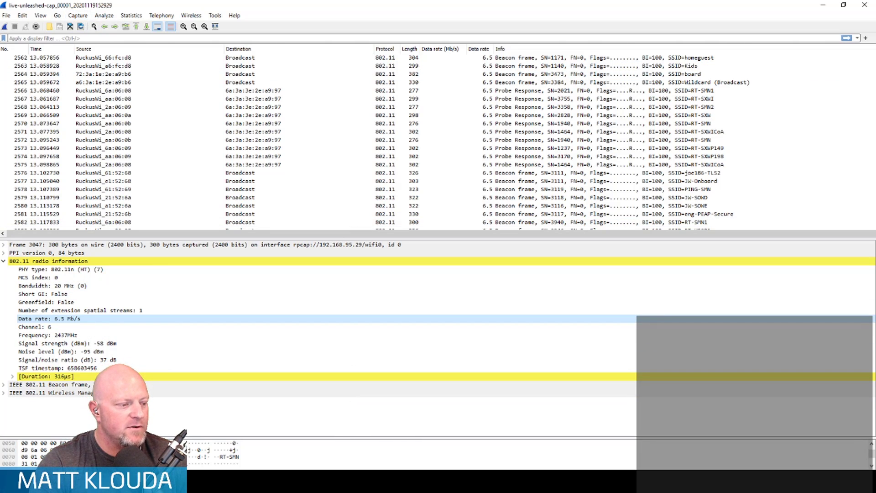
- Switch to the Unleashed dashboard in the browser, expand Clients and copy the connected wireless client's MAC address
{"action": "left_click", "coordinate": [151, 480]}
{"action": "left_click", "coordinate": [197, 441]}
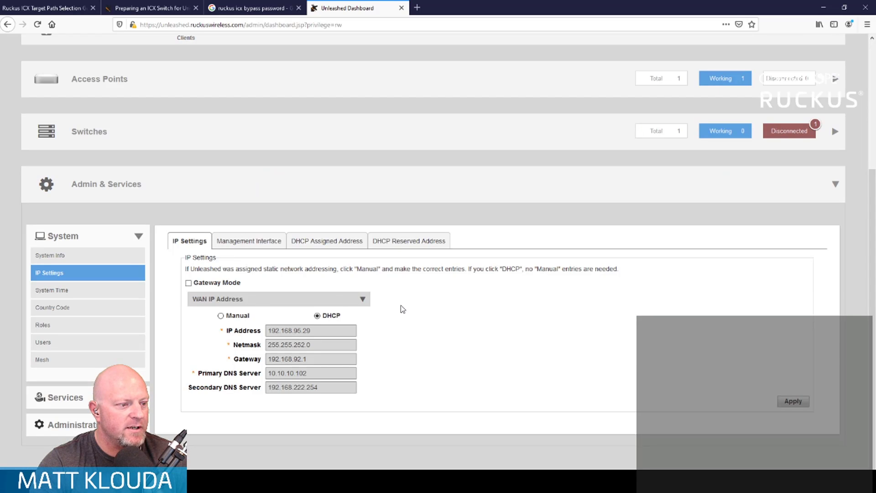
{"action": "scroll", "coordinate": [127, 254], "scroll_direction": "up", "scroll_amount": 4}
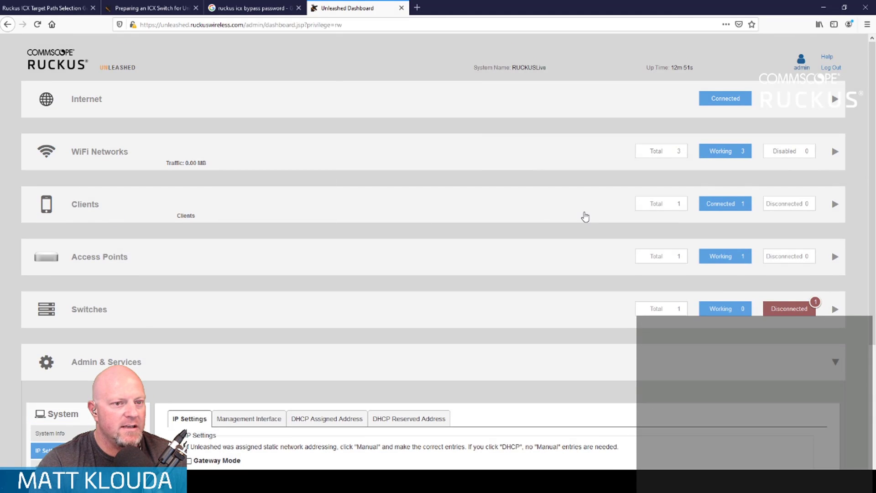
{"action": "left_click", "coordinate": [584, 217]}
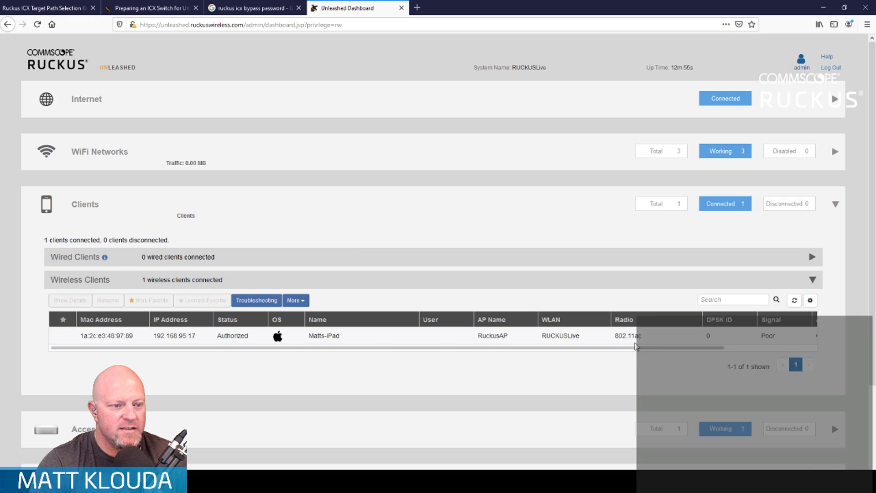
{"action": "left_click", "coordinate": [131, 336]}
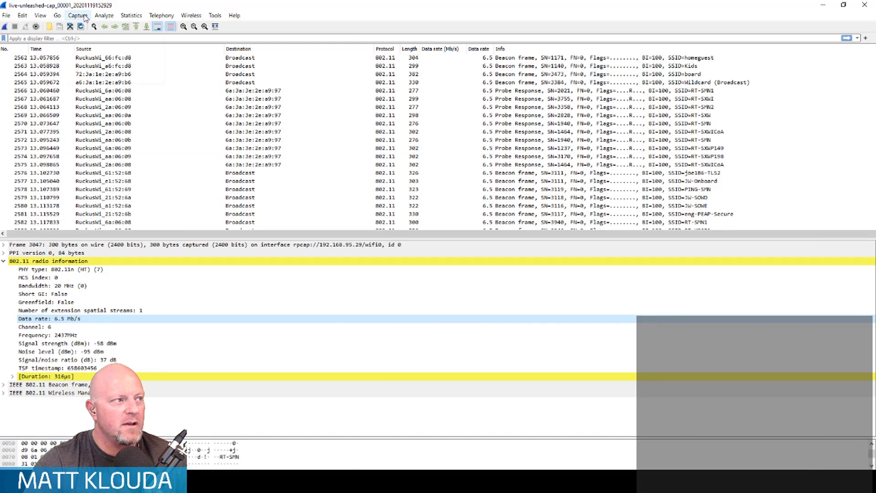
- Return to Wireshark, try a live capture on the rpcap://192.168.95.29/wifi1 interface and stop it
{"action": "left_click", "coordinate": [81, 16]}
{"action": "left_click", "coordinate": [86, 28]}
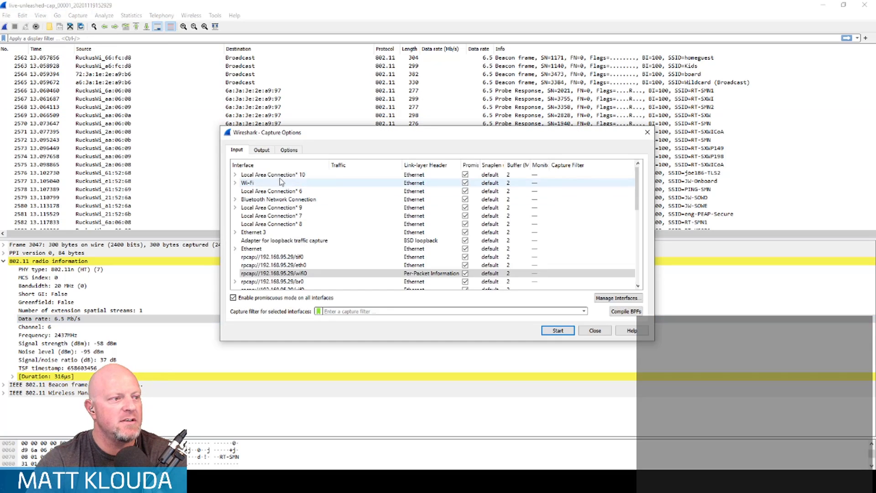
{"action": "scroll", "coordinate": [324, 258], "scroll_direction": "down", "scroll_amount": 2}
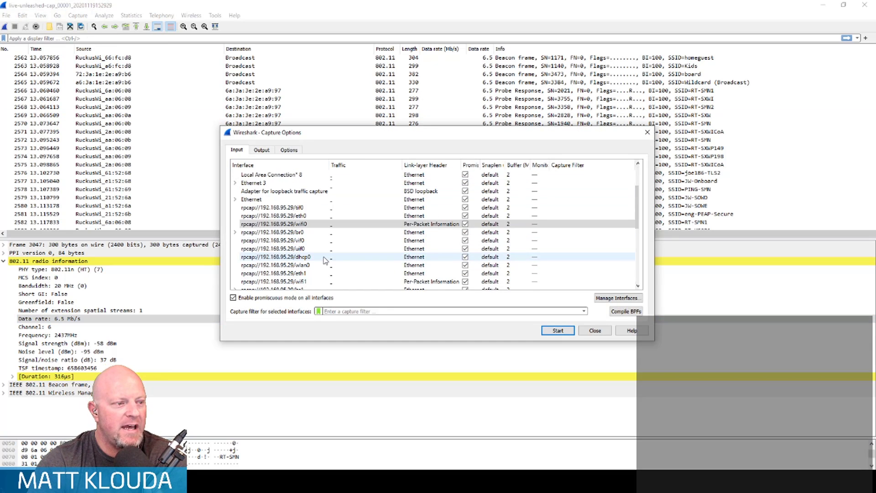
{"action": "scroll", "coordinate": [325, 259], "scroll_direction": "down", "scroll_amount": 1}
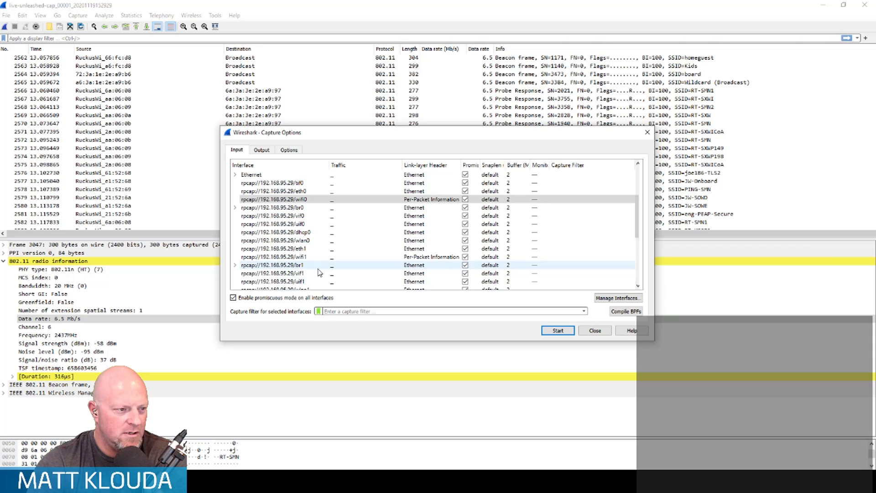
{"action": "scroll", "coordinate": [319, 273], "scroll_direction": "down", "scroll_amount": 4}
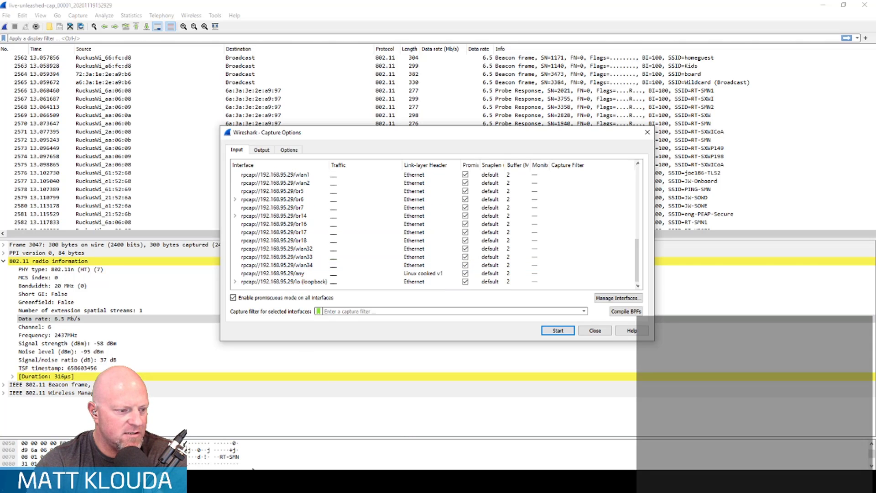
{"action": "scroll", "coordinate": [339, 240], "scroll_direction": "up", "scroll_amount": 4}
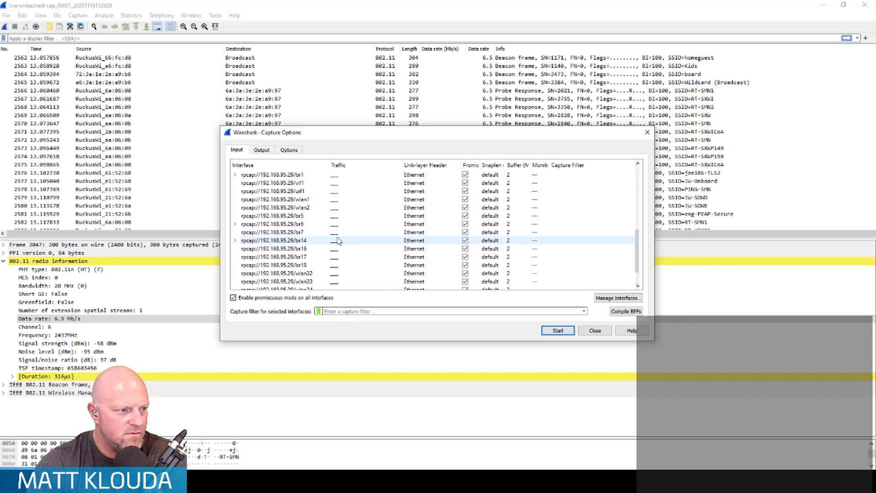
{"action": "scroll", "coordinate": [338, 240], "scroll_direction": "up", "scroll_amount": 1}
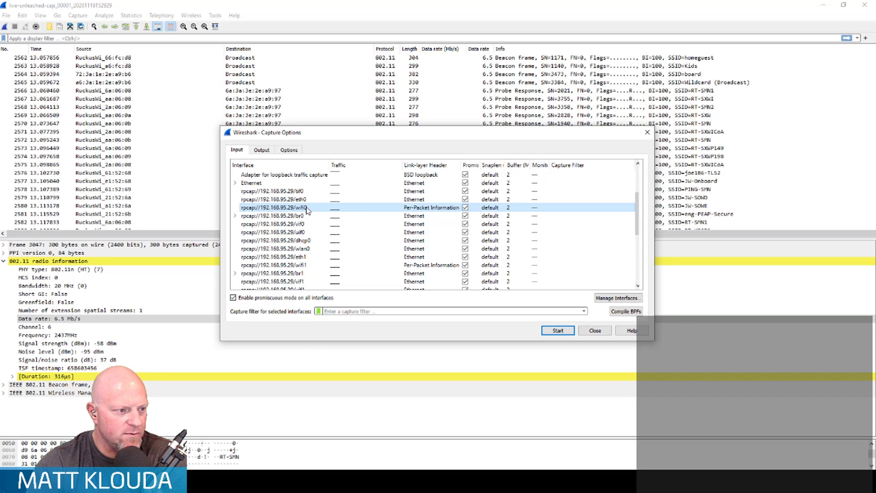
{"action": "left_click", "coordinate": [290, 266]}
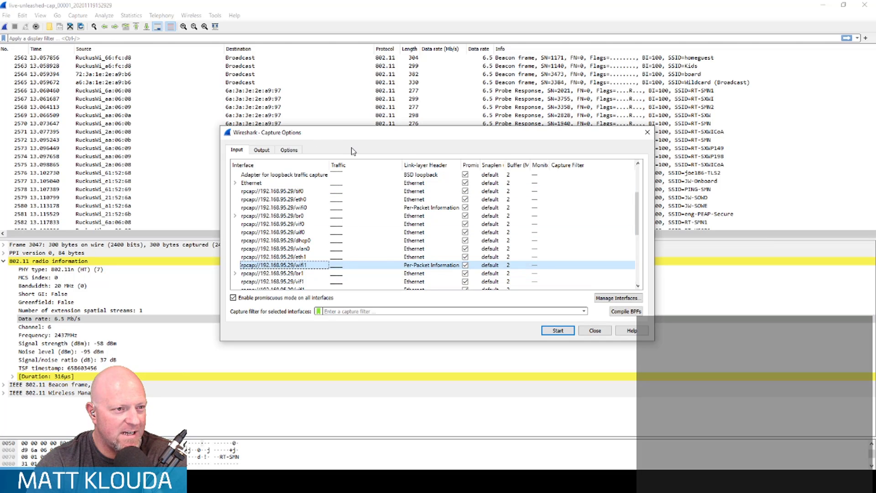
{"action": "left_click", "coordinate": [557, 331]}
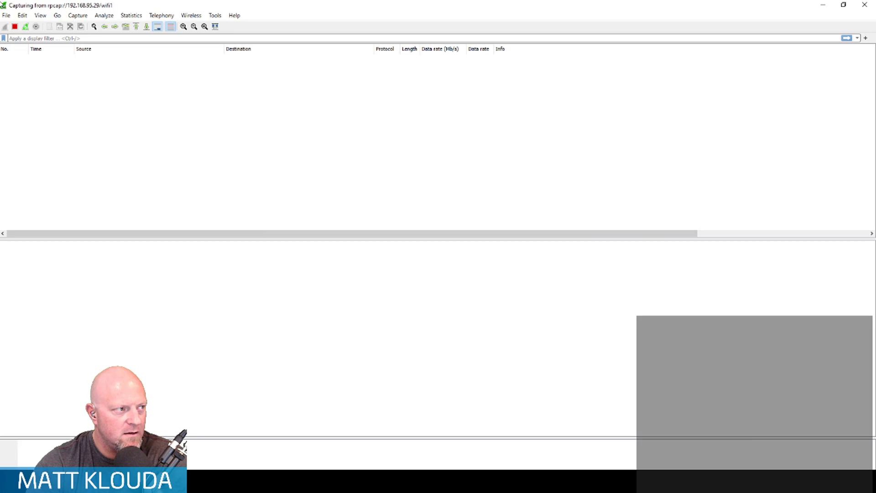
{"action": "left_click", "coordinate": [15, 27]}
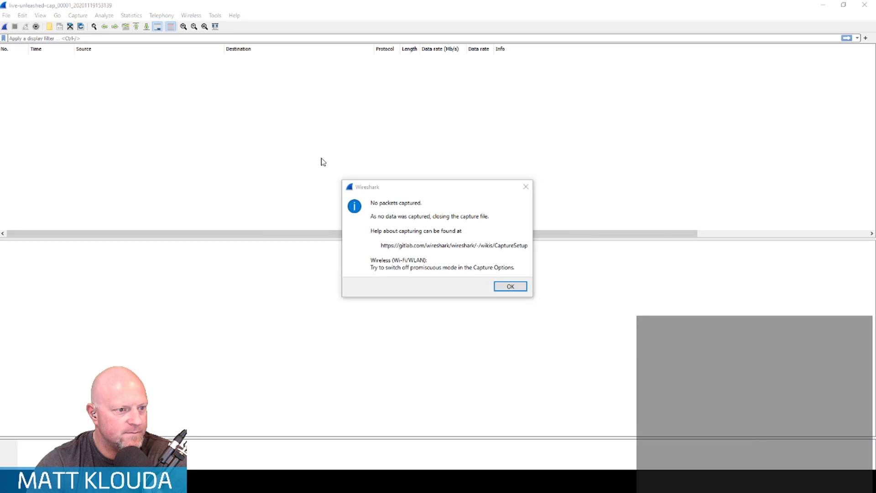
{"action": "left_click", "coordinate": [510, 286]}
- Run a fresh live capture on the rpcap://192.168.95.29/wifi0 interface and stop it after several seconds
{"action": "left_click", "coordinate": [78, 16]}
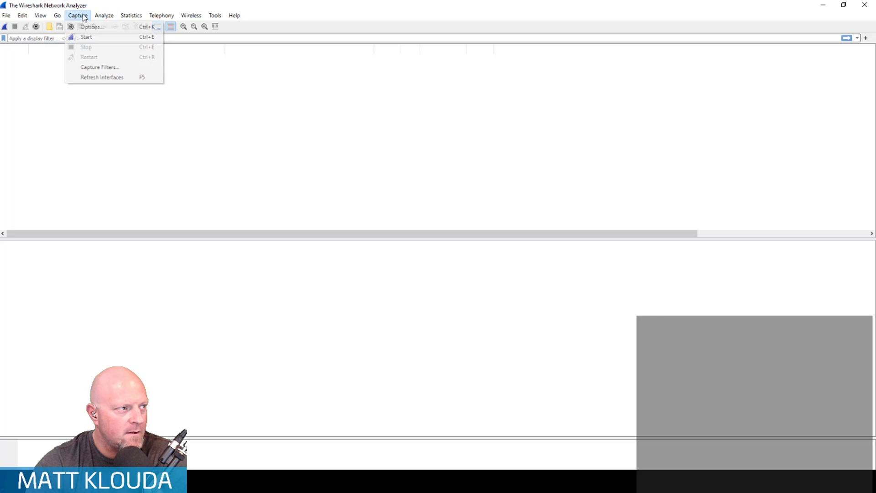
{"action": "left_click", "coordinate": [90, 26]}
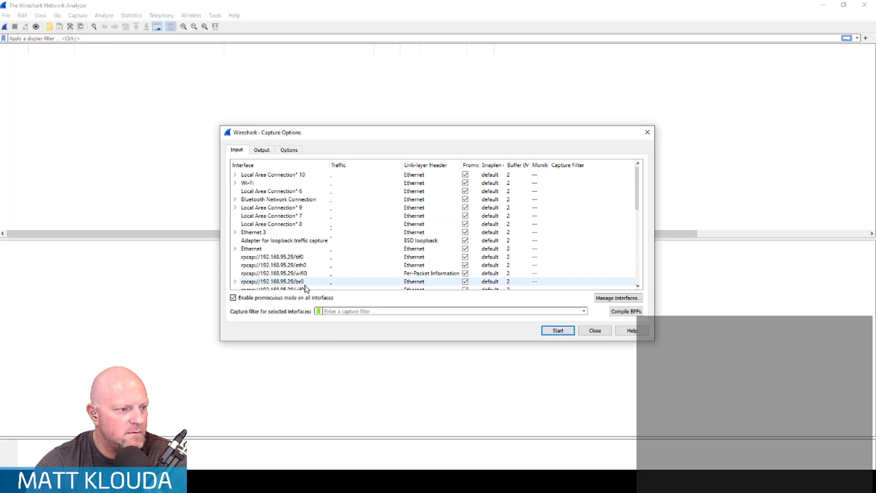
{"action": "left_click", "coordinate": [296, 273]}
{"action": "left_click", "coordinate": [558, 332]}
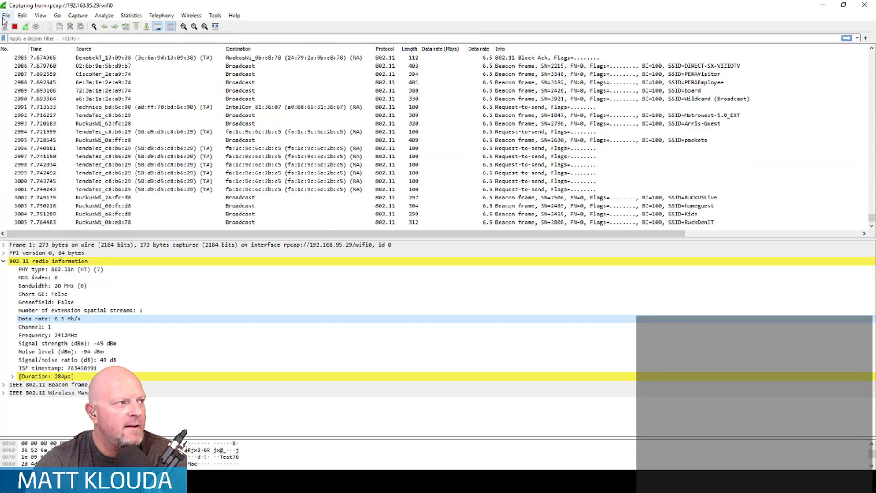
{"action": "left_click", "coordinate": [16, 27]}
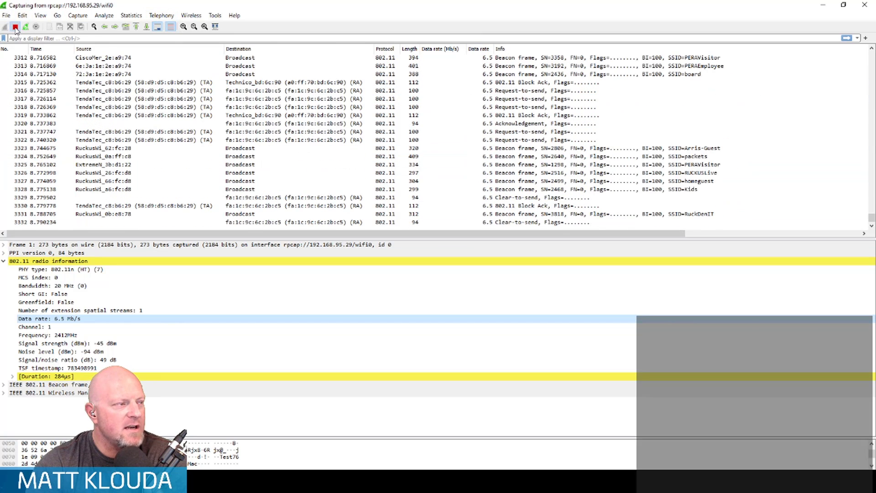
- Filter the captured frames by the wireless client's MAC address with wlan.addr==1a:2c:e3:48:97:89
{"action": "left_click", "coordinate": [52, 38]}
{"action": "type", "text": "wlan.a"}
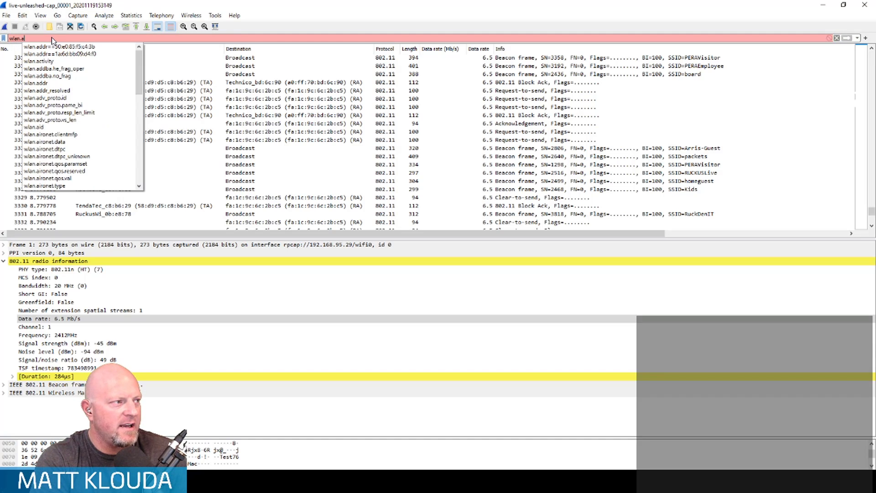
{"action": "type", "text": "ddr=="}
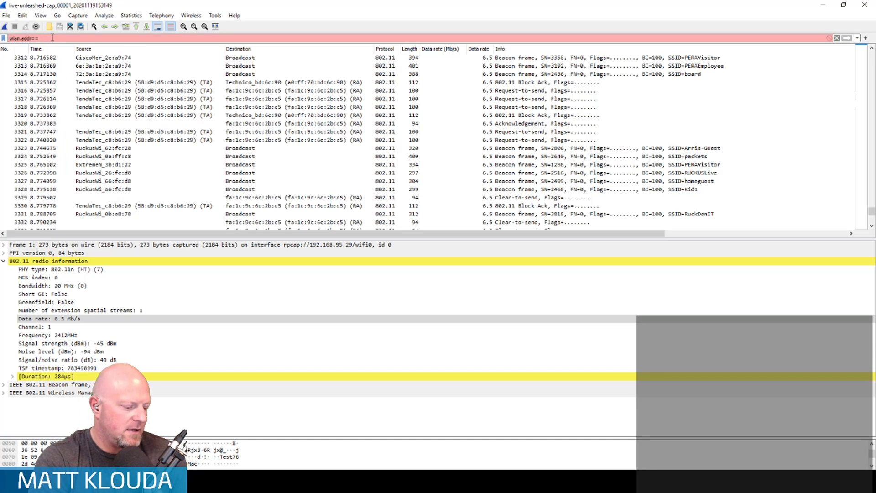
{"action": "type", "text": "1a:2c:a3:48:97:89"}
{"action": "key", "text": "Return"}
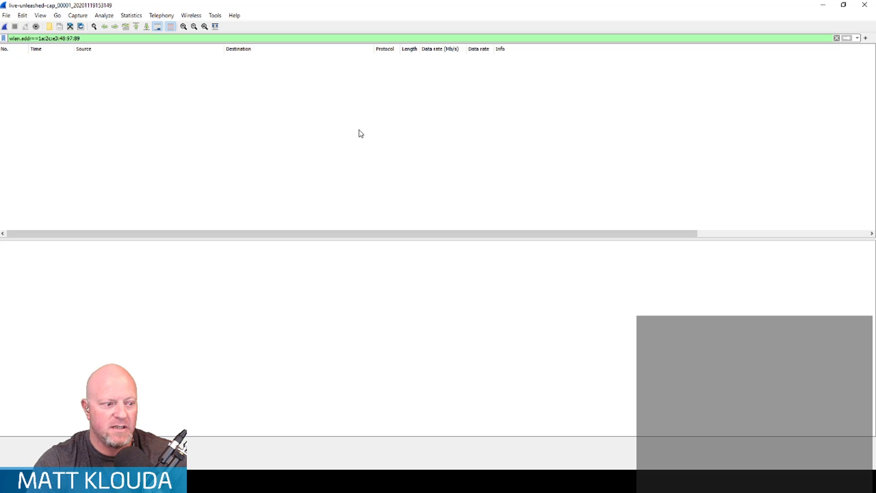
- Start another live capture on the rpcap://192.168.95.29/wifi1 interface
{"action": "left_click", "coordinate": [78, 15]}
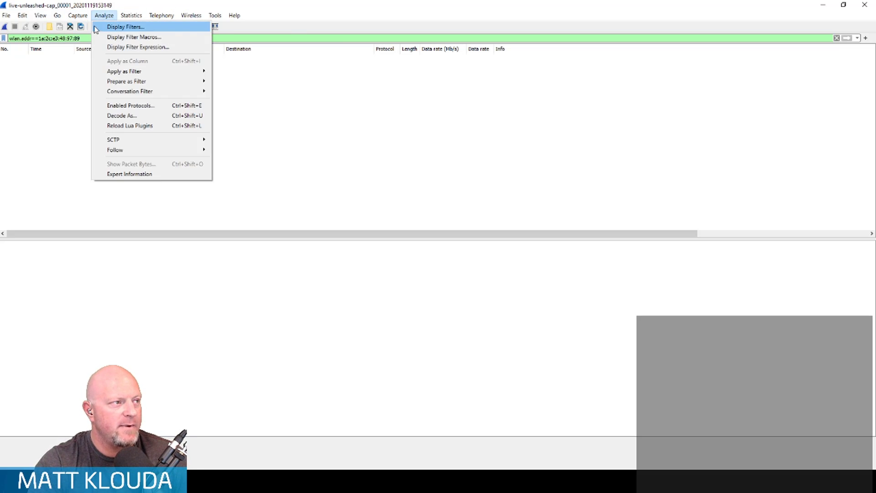
{"action": "left_click", "coordinate": [89, 27]}
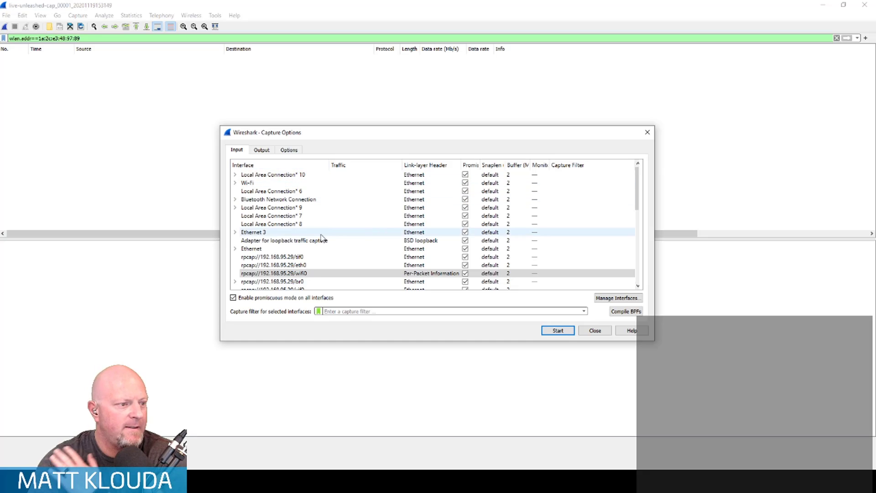
{"action": "scroll", "coordinate": [322, 236], "scroll_direction": "down", "scroll_amount": 3}
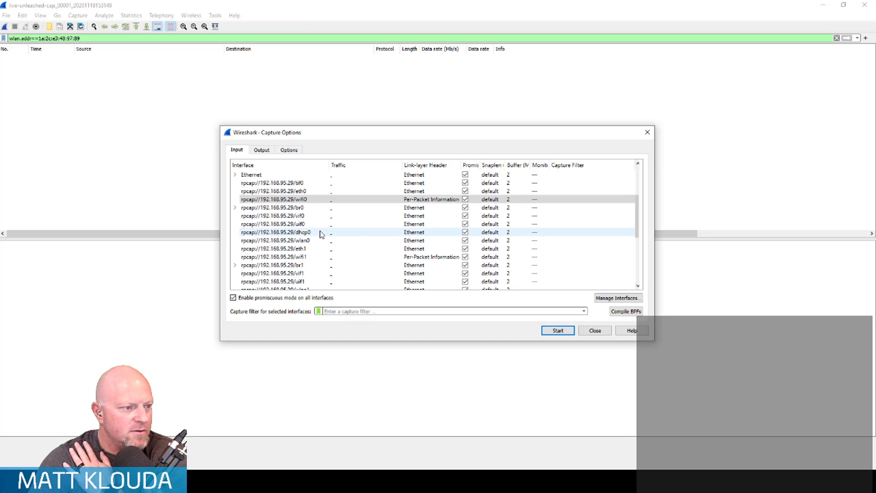
{"action": "scroll", "coordinate": [320, 242], "scroll_direction": "down", "scroll_amount": 5}
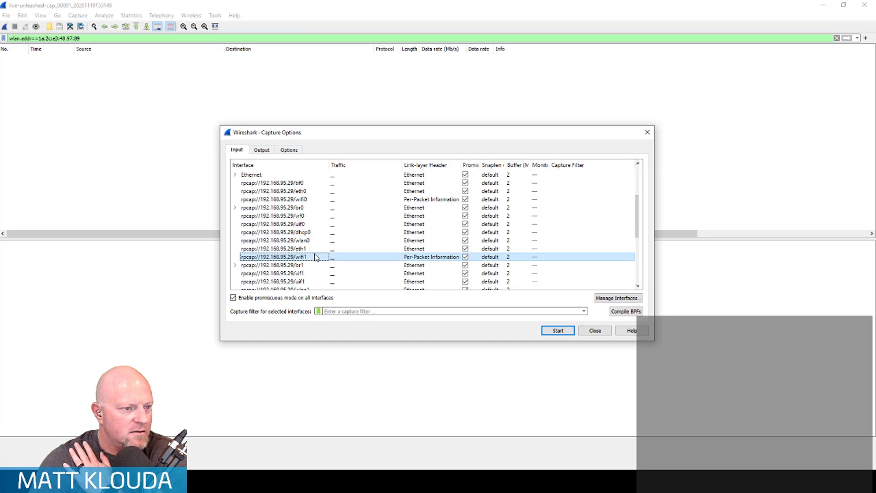
{"action": "scroll", "coordinate": [319, 254], "scroll_direction": "up", "scroll_amount": 8}
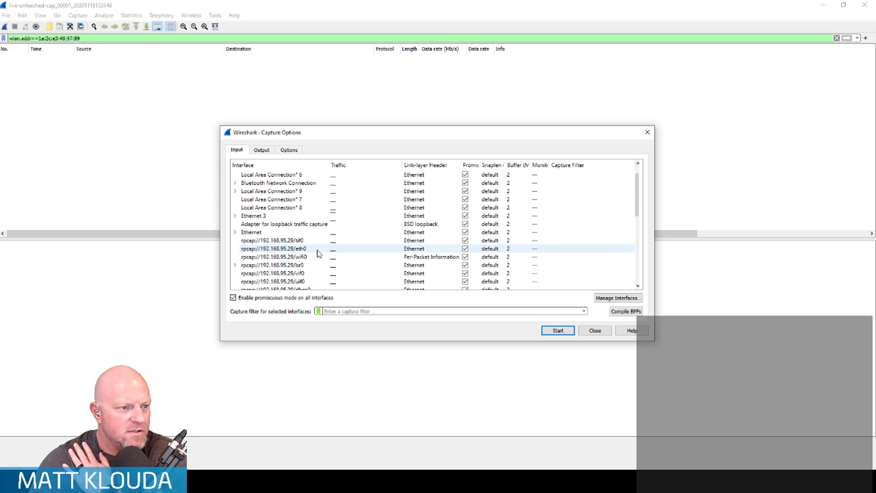
{"action": "scroll", "coordinate": [319, 254], "scroll_direction": "down", "scroll_amount": 1}
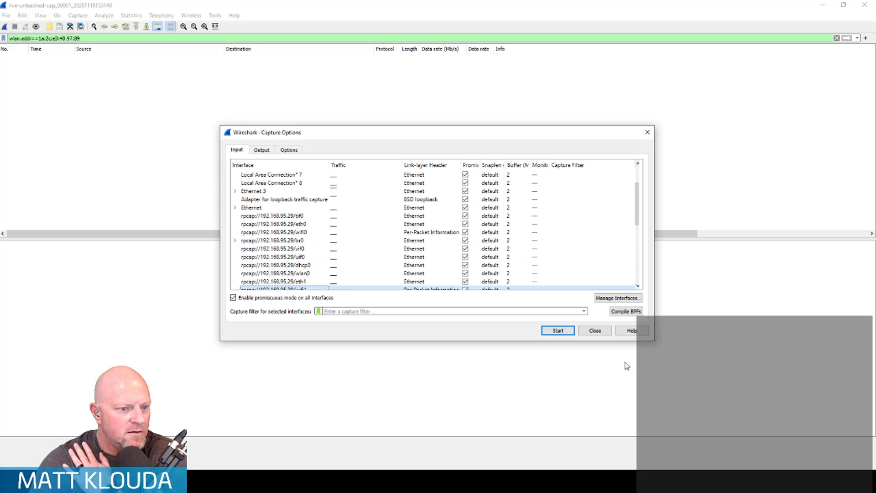
{"action": "left_click", "coordinate": [543, 330]}
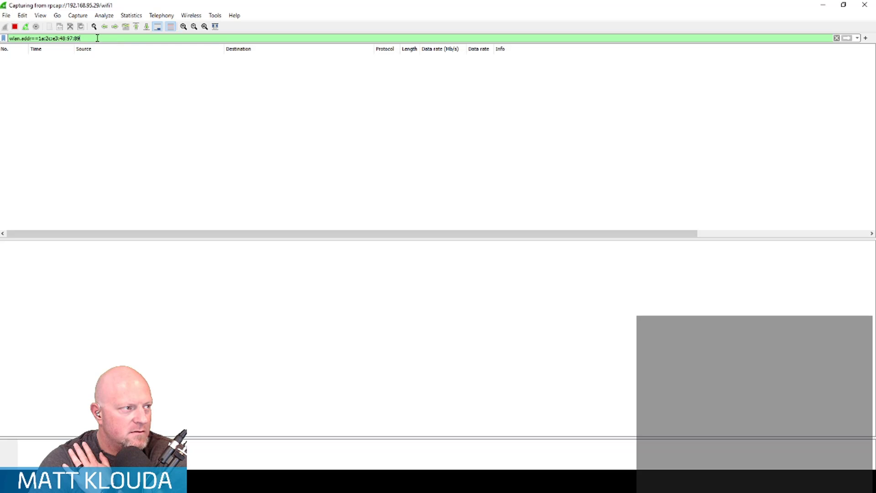
- Clear the wlan.addr display filter and stop the wifi1 capture, dismissing the resulting notice
{"action": "left_click_drag", "start_coordinate": [96, 38], "coordinate": [1, 34]}
{"action": "key", "text": "BackSpace"}
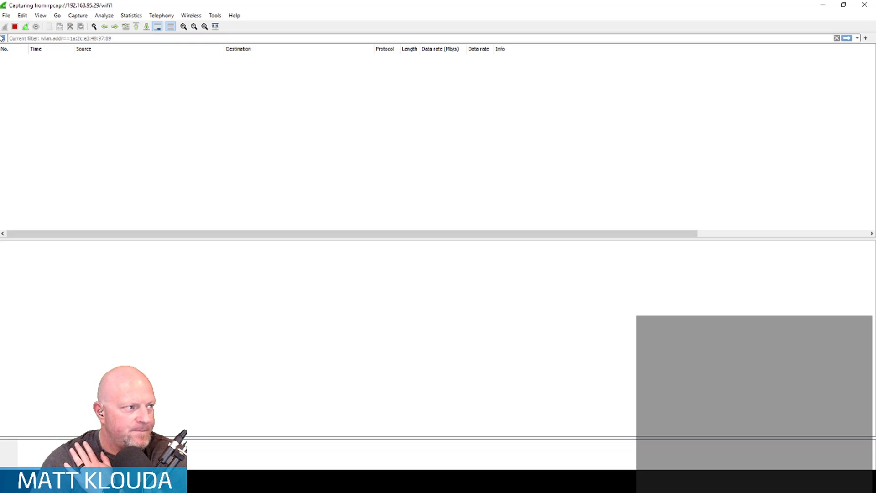
{"action": "key", "text": "Return"}
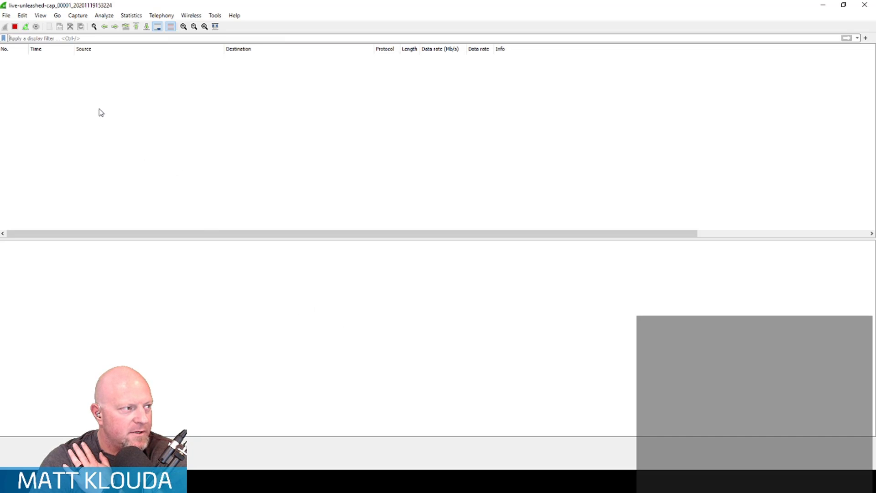
{"action": "left_click", "coordinate": [13, 28]}
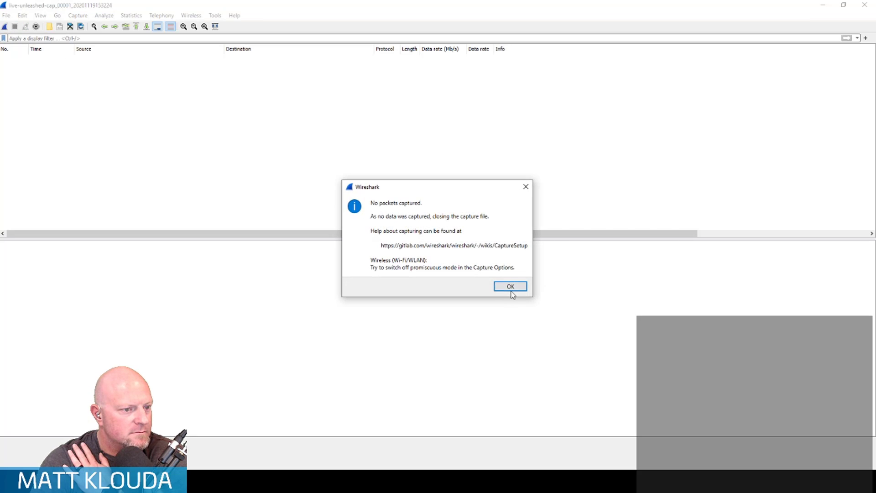
{"action": "left_click", "coordinate": [510, 287]}
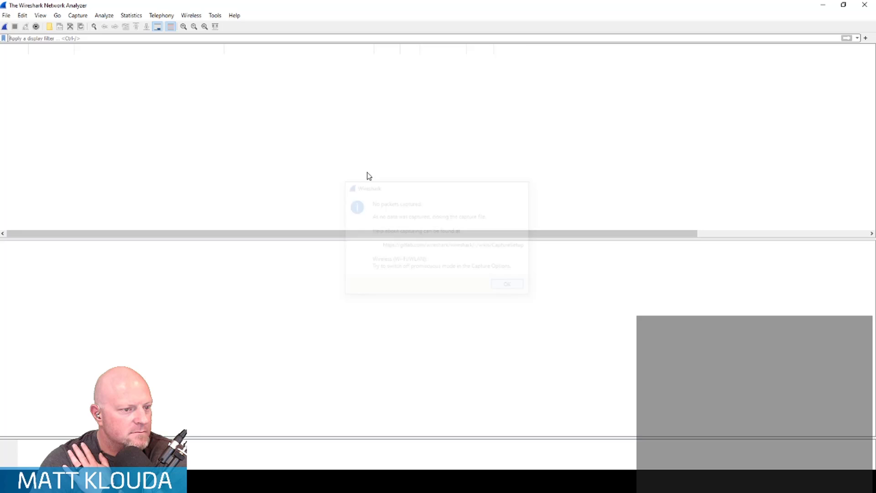
- Check the access point's WLAN list in the 192.168.95.29 PuTTY session to identify the WLAN interfaces
{"action": "left_click", "coordinate": [78, 15]}
{"action": "left_click", "coordinate": [84, 24]}
{"action": "scroll", "coordinate": [334, 242], "scroll_direction": "down", "scroll_amount": 2}
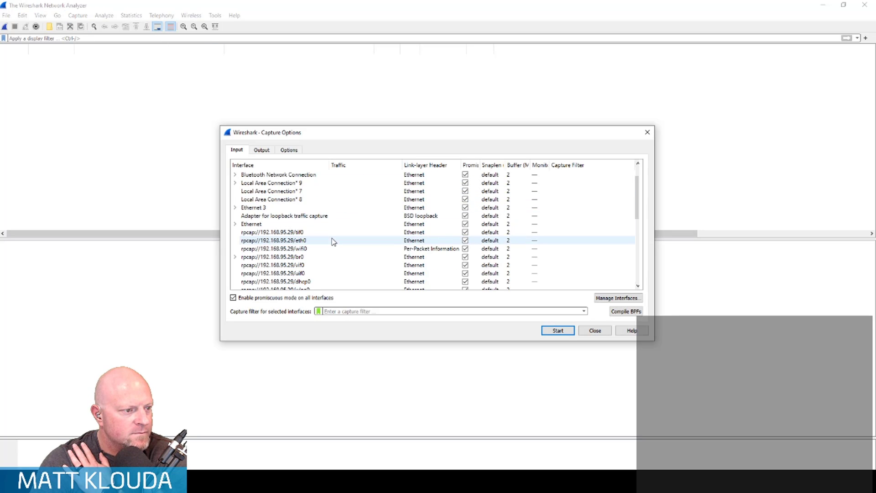
{"action": "left_click", "coordinate": [278, 482]}
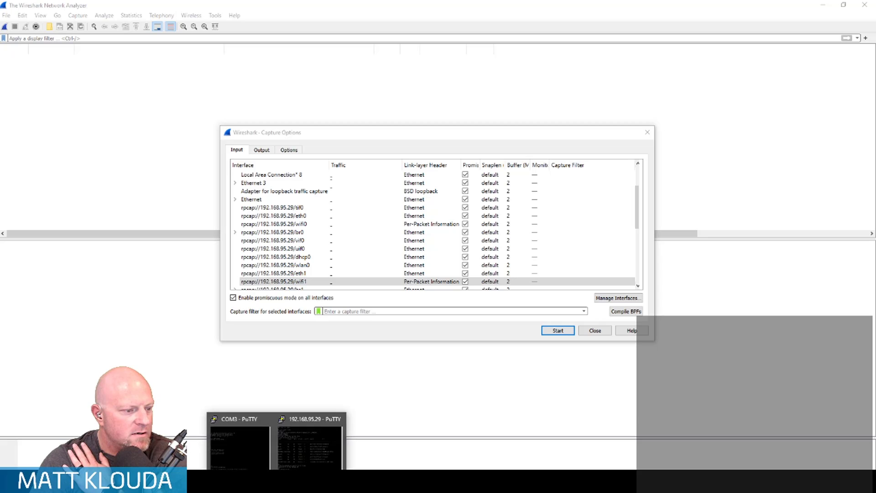
{"action": "left_click", "coordinate": [310, 443]}
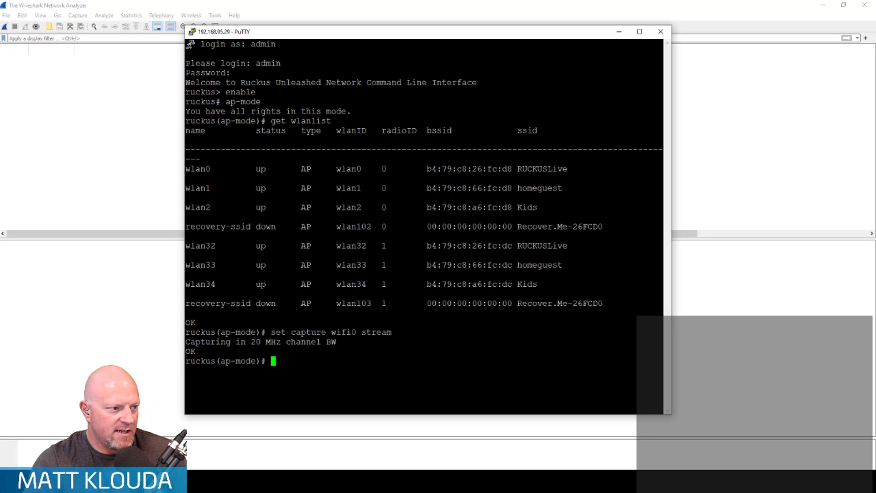
{"action": "left_click", "coordinate": [46, 116]}
- Start a live capture on the rpcap://192.168.95.29/wlan32 interface
{"action": "left_click", "coordinate": [78, 15]}
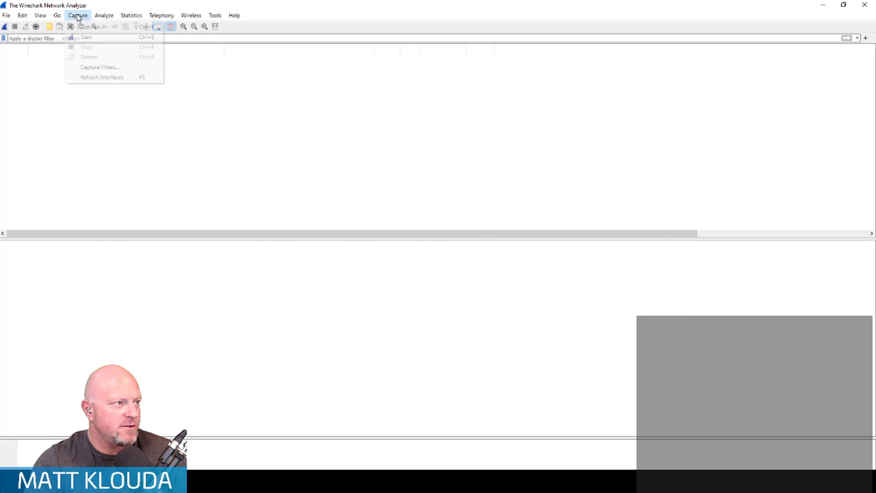
{"action": "left_click", "coordinate": [84, 25]}
{"action": "scroll", "coordinate": [332, 241], "scroll_direction": "down", "scroll_amount": 8}
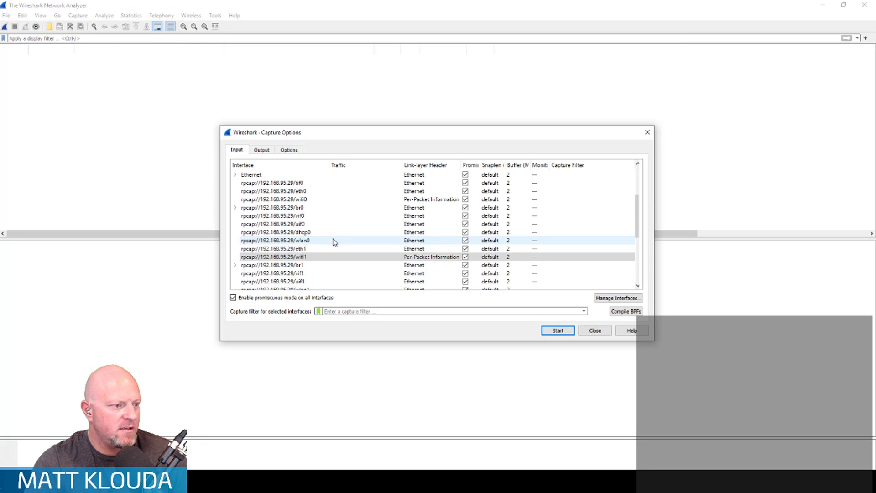
{"action": "scroll", "coordinate": [333, 242], "scroll_direction": "down", "scroll_amount": 3}
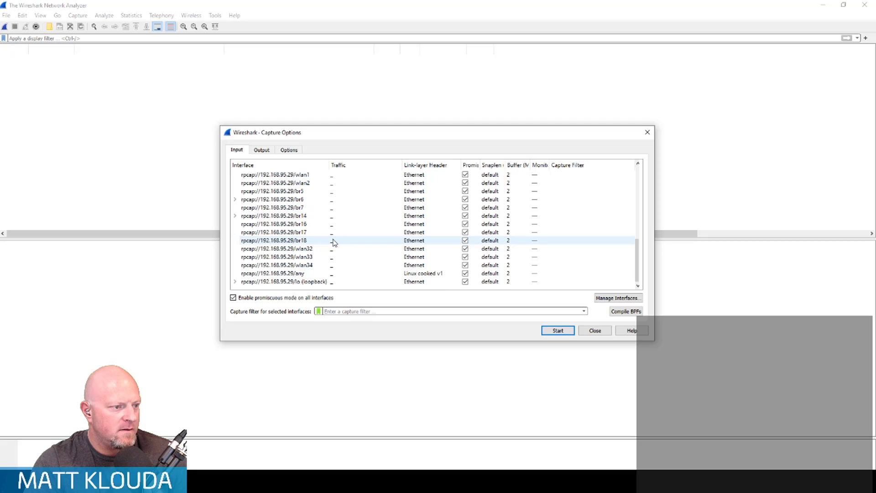
{"action": "left_click", "coordinate": [323, 250]}
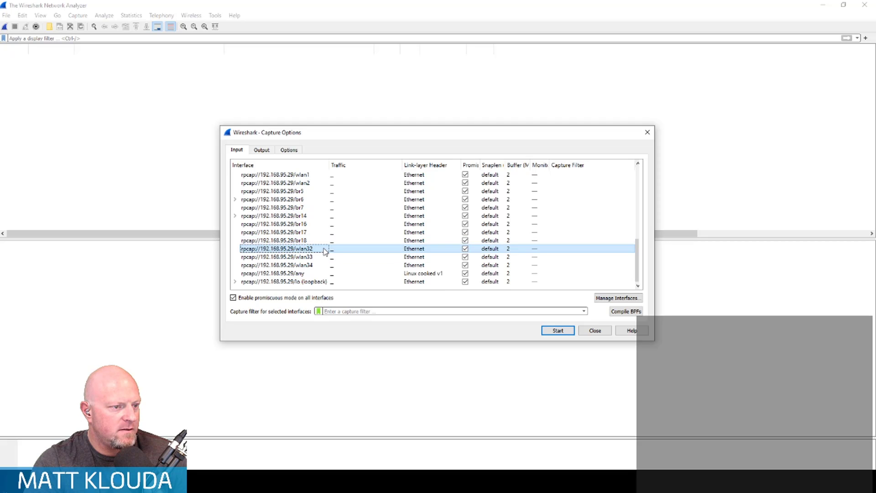
{"action": "left_click", "coordinate": [566, 331]}
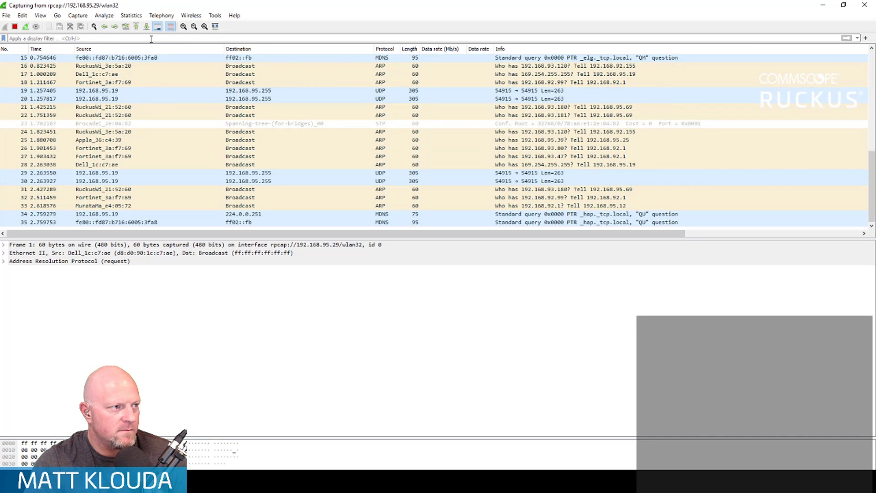
- Apply the display filter wlan.addr==1a:2c:e3:48:97:89 to the wlan32 capture, and empty the filter text without applying the change
{"action": "left_click", "coordinate": [151, 39]}
{"action": "type", "text": "wlan.add"}
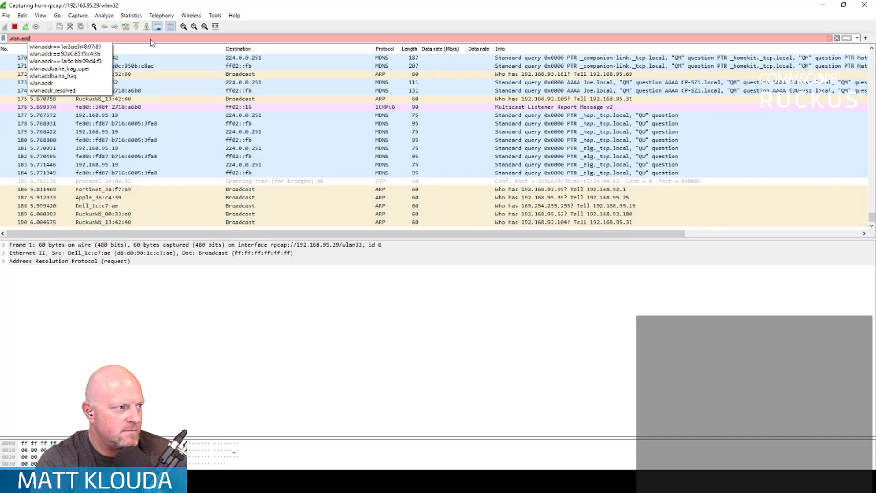
{"action": "key", "text": "Down"}
{"action": "key", "text": "Return"}
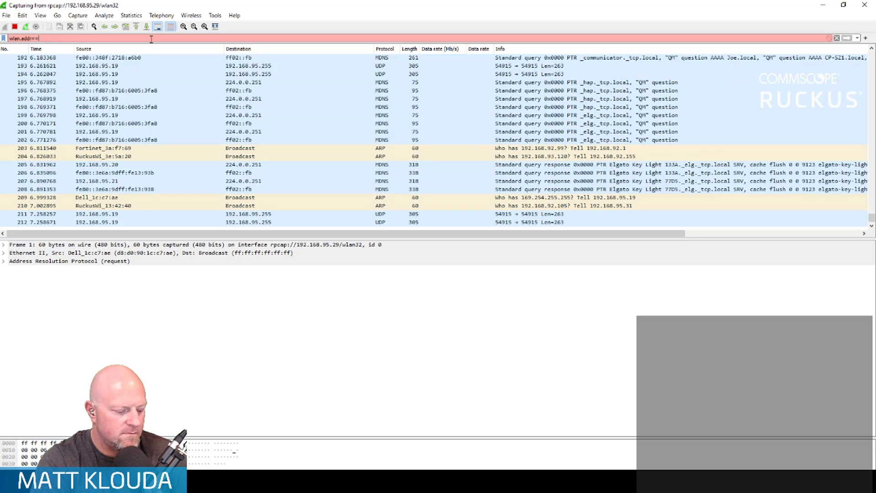
{"action": "key", "text": "Return"}
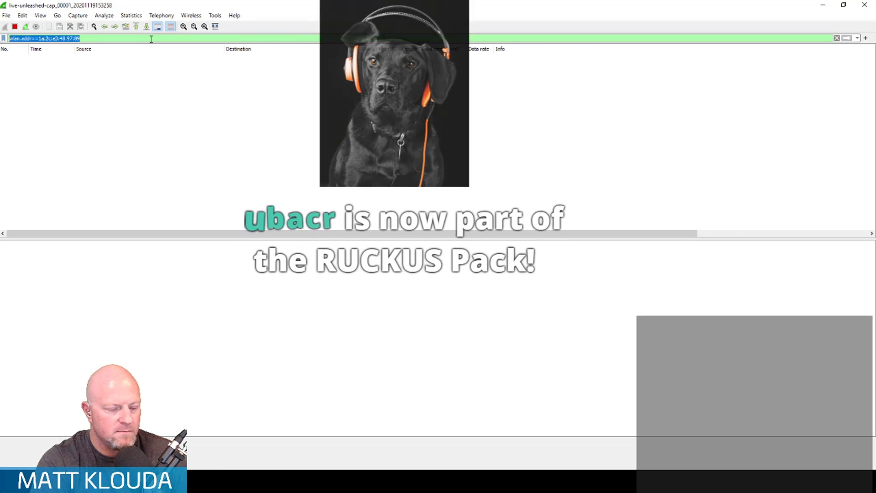
{"action": "key", "text": "ctrl+a"}
{"action": "key", "text": "BackSpace"}
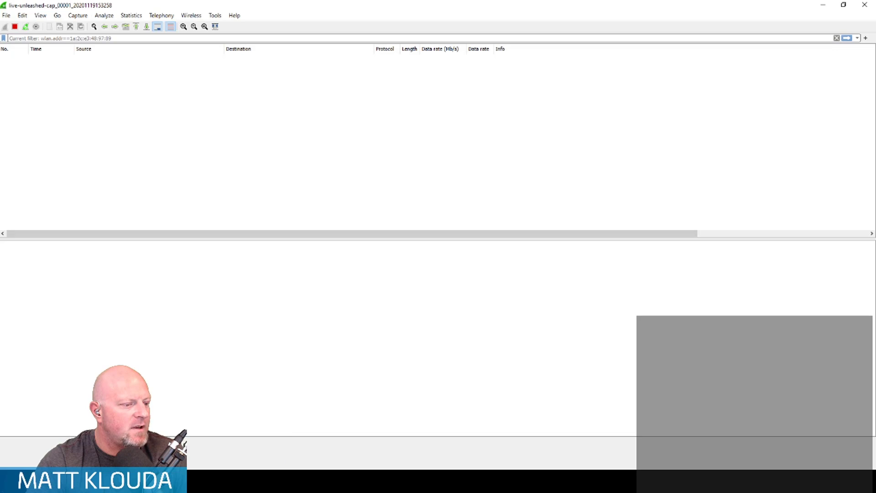
- Switch to the 192.168.95.29 PuTTY session and try to enable wifi1 streaming with set capture wifi1 stream
{"action": "mouse_move", "coordinate": [295, 482]}
{"action": "left_click", "coordinate": [294, 457]}
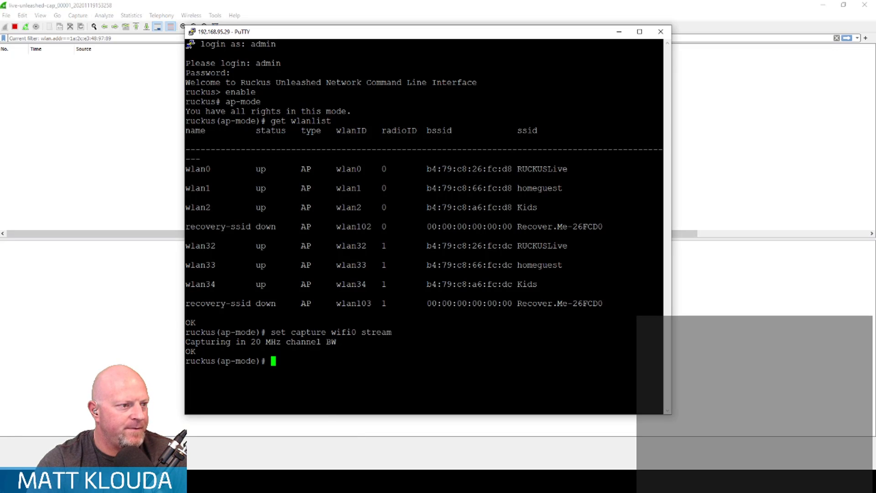
{"action": "type", "text": "set "}
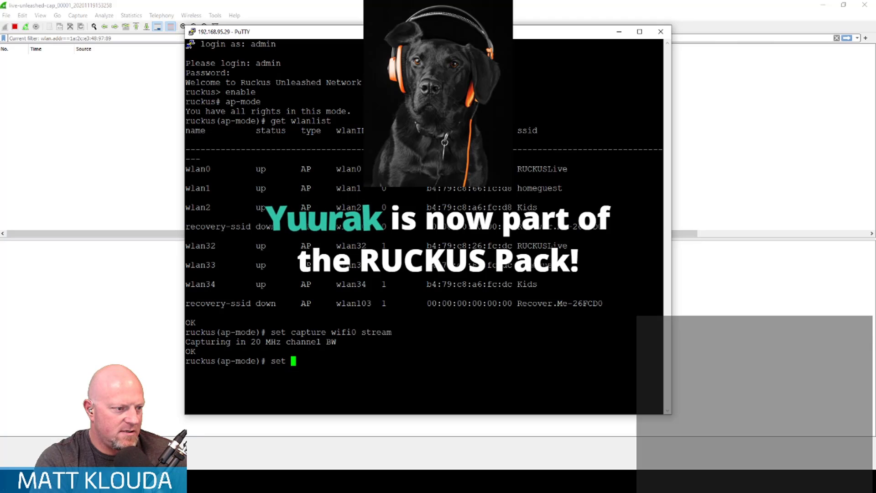
{"action": "type", "text": "capture wifi1 "}
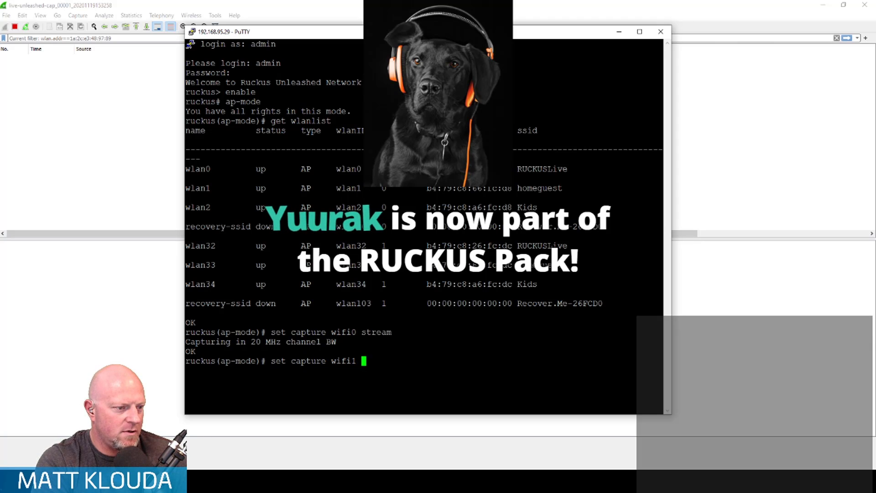
{"action": "type", "text": "stream"}
{"action": "key", "text": "Return"}
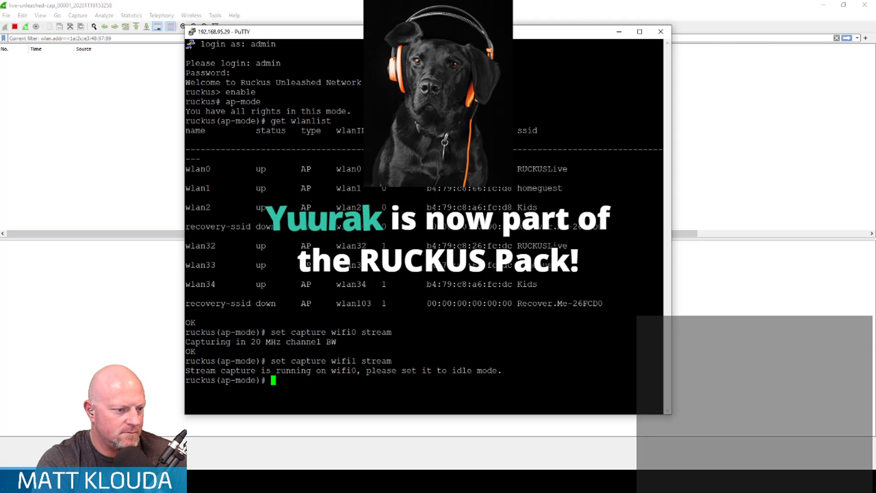
- Put the wifi0 capture into idle mode with the command set capture wifi0 idle
{"action": "key", "text": "Up"}
{"action": "key", "text": "Up"}
{"action": "key", "text": "BackSpace"}
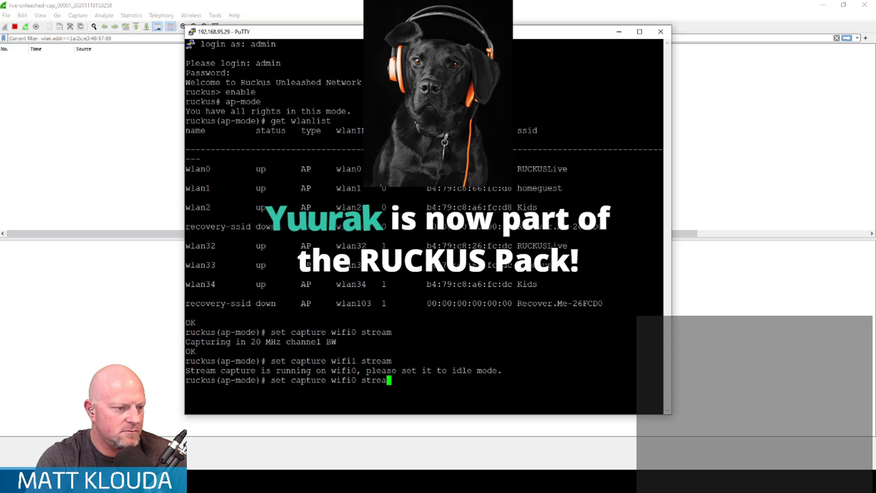
{"action": "key", "text": "BackSpace"}
{"action": "key", "text": "BackSpace"}
{"action": "key", "text": "BackSpace"}
{"action": "key", "text": "BackSpace"}
{"action": "key", "text": "BackSpace"}
{"action": "key", "text": "End"}
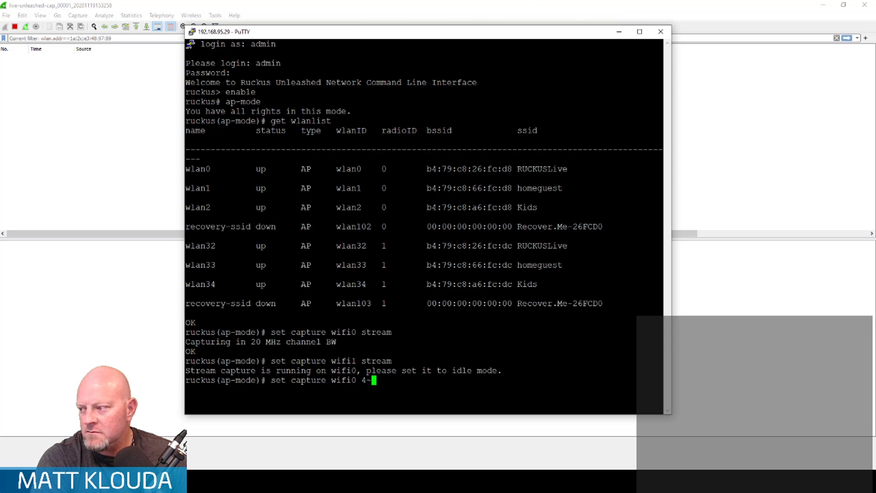
{"action": "key", "text": "BackSpace"}
{"action": "key", "text": "BackSpace"}
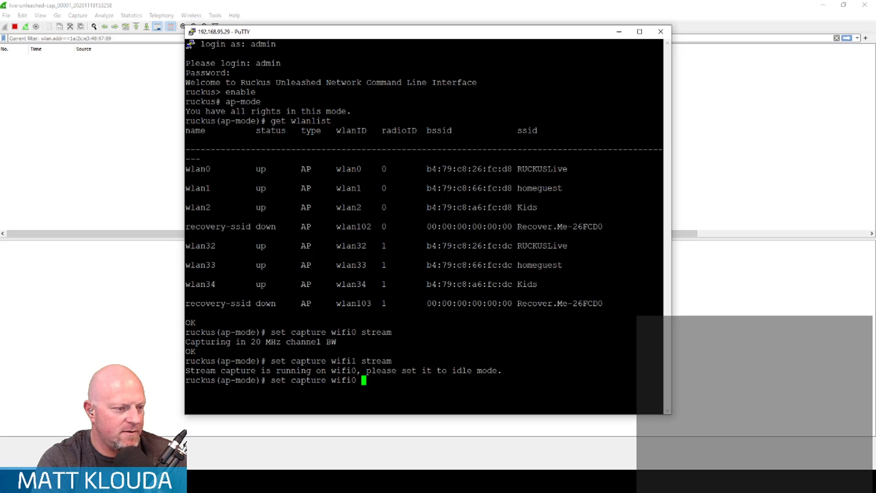
{"action": "type", "text": "idle"}
{"action": "key", "text": "Return"}
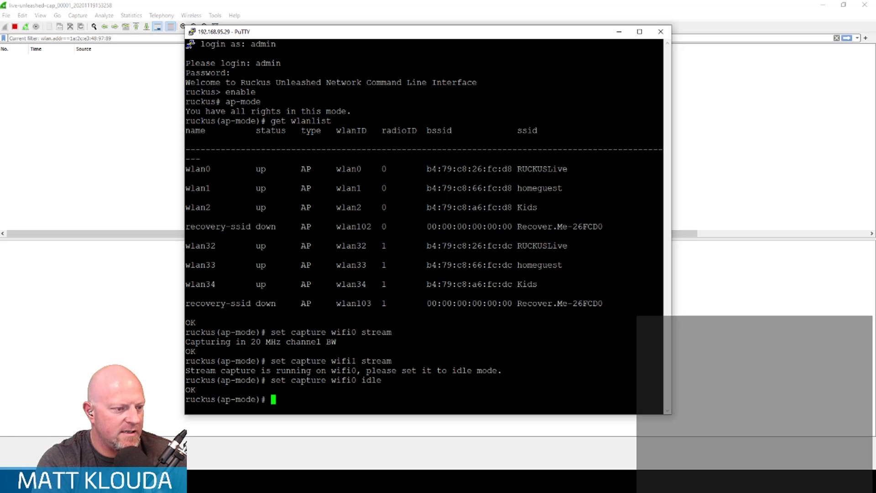
- Enable stream capture on the wifi1 radio with set capture wifi1 stream
{"action": "key", "text": "Up"}
{"action": "key", "text": "Up"}
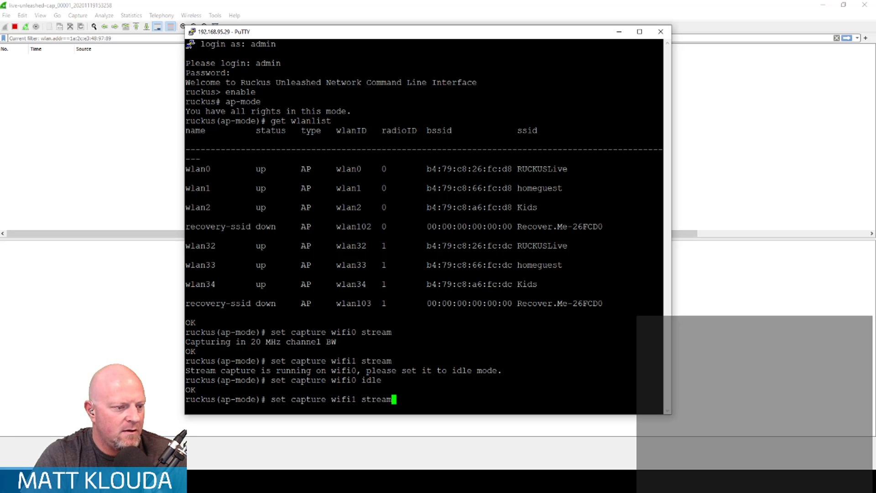
{"action": "key", "text": "Return"}
- Return to Wireshark, run a live capture on the rpcap://192.168.95.29/wifi1 interface and stop it after several seconds
{"action": "left_click", "coordinate": [241, 5]}
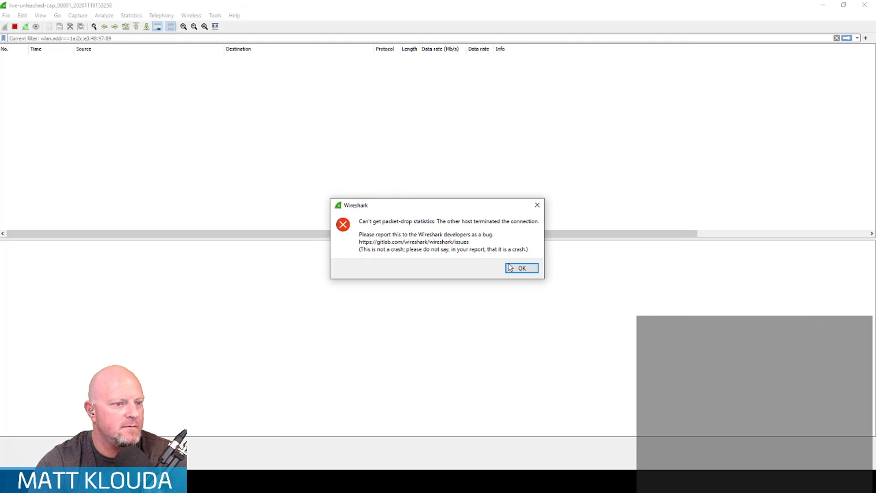
{"action": "left_click", "coordinate": [525, 268]}
{"action": "left_click", "coordinate": [78, 15]}
{"action": "left_click", "coordinate": [123, 26]}
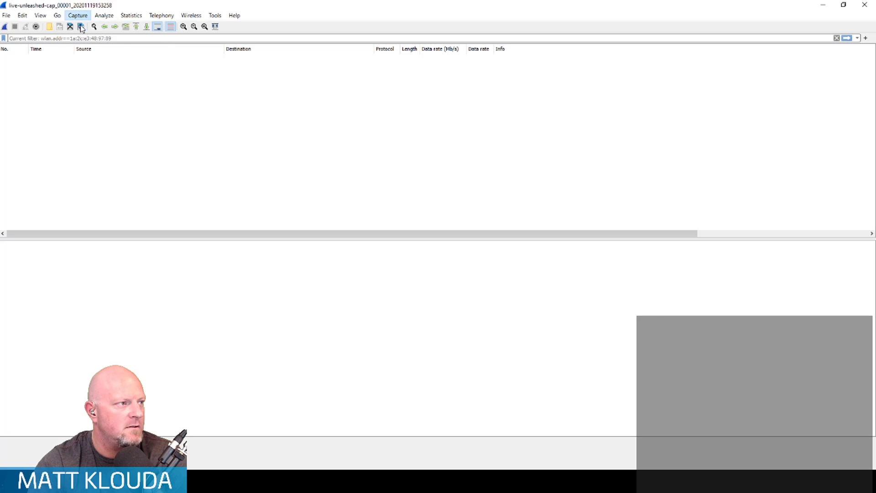
{"action": "scroll", "coordinate": [304, 241], "scroll_direction": "down", "scroll_amount": 3}
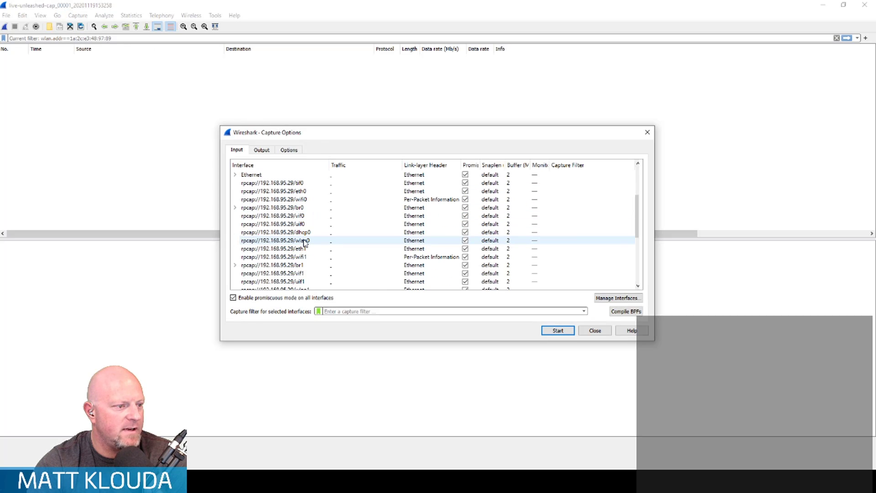
{"action": "left_click", "coordinate": [302, 257]}
{"action": "left_click", "coordinate": [544, 330]}
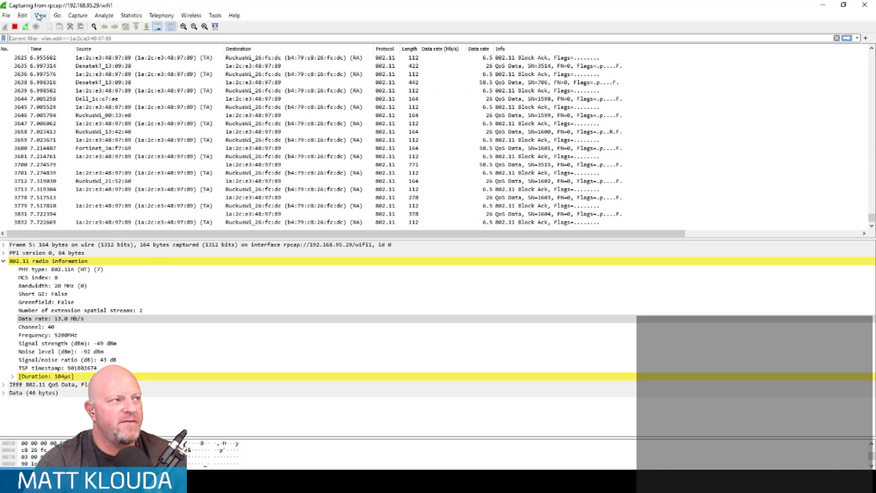
{"action": "left_click", "coordinate": [15, 26]}
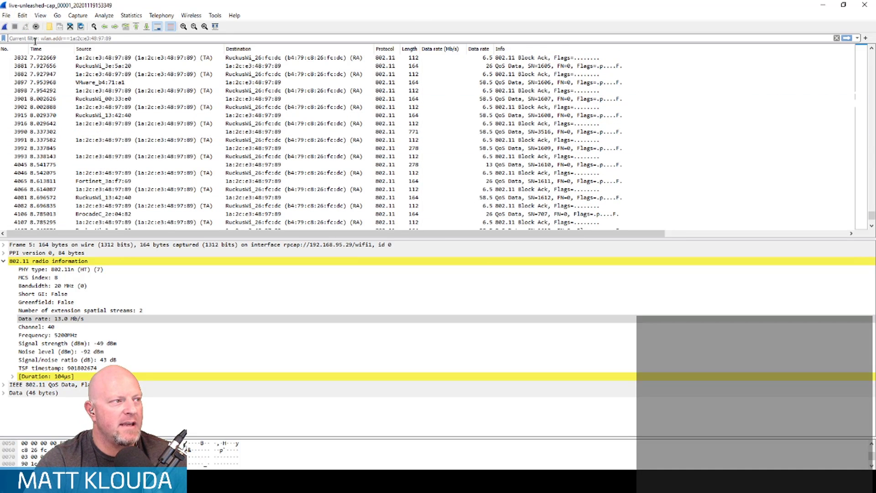
- Filter the wifi1 capture with wlan.addr==1a:2c:e3:48:97:89 and select the 802.11 Block Ack frame 51 to inspect its radio information
{"action": "left_click", "coordinate": [35, 38]}
{"action": "type", "text": "wlan.addr"}
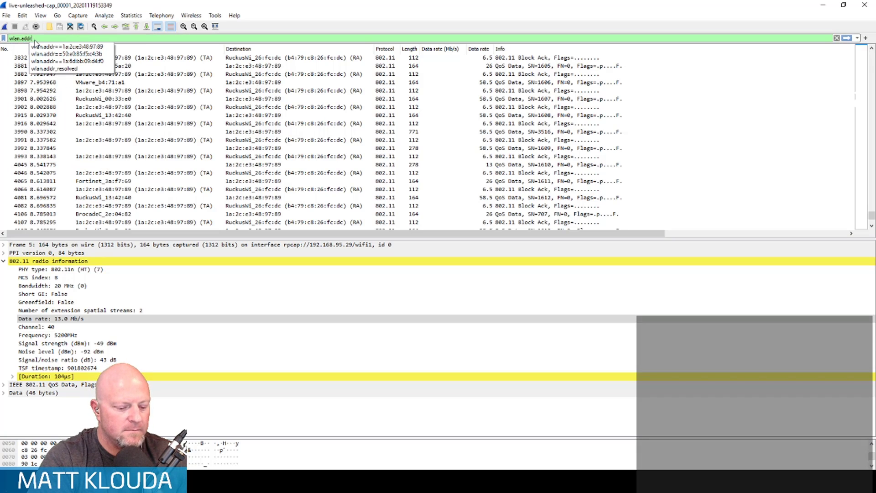
{"action": "key", "text": "Down"}
{"action": "key", "text": "Return"}
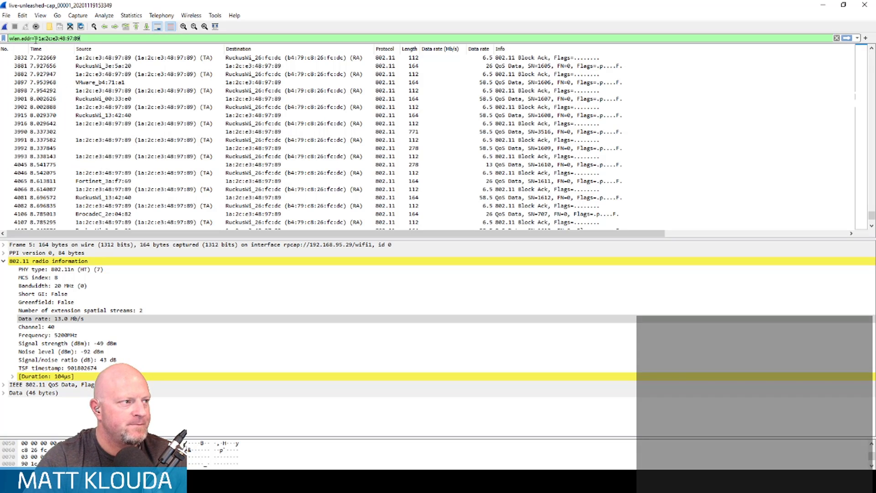
{"action": "key", "text": "Return"}
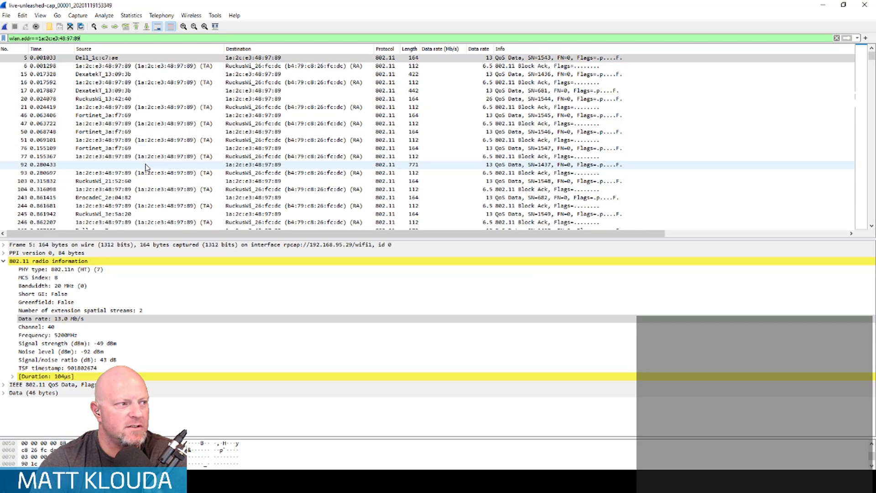
{"action": "left_click", "coordinate": [256, 143]}
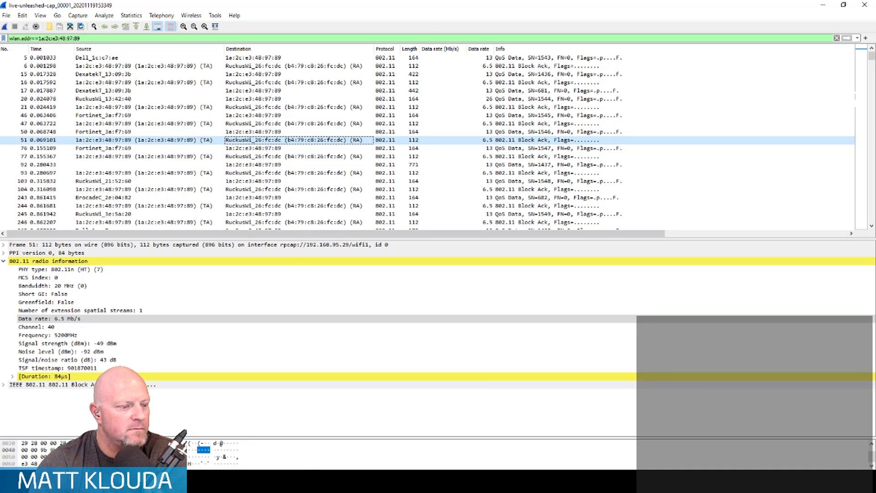
- Query the RUCKUSLive WLAN in the access point's PuTTY session with get wlanlist name RUCKUSLive
{"action": "left_click", "coordinate": [310, 440]}
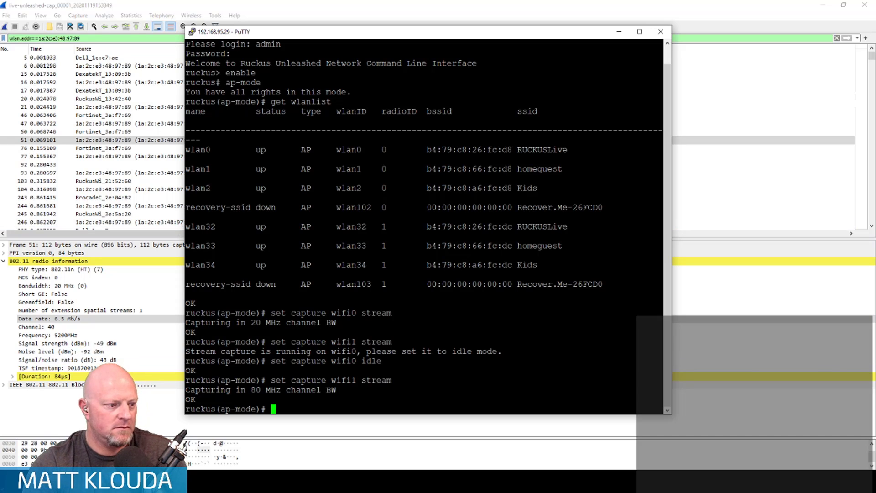
{"action": "type", "text": "get wla"}
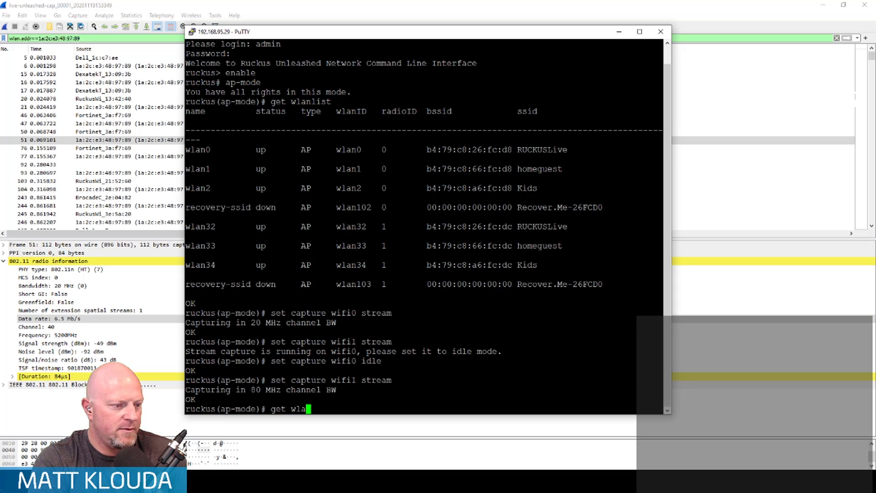
{"action": "type", "text": "nlist name "}
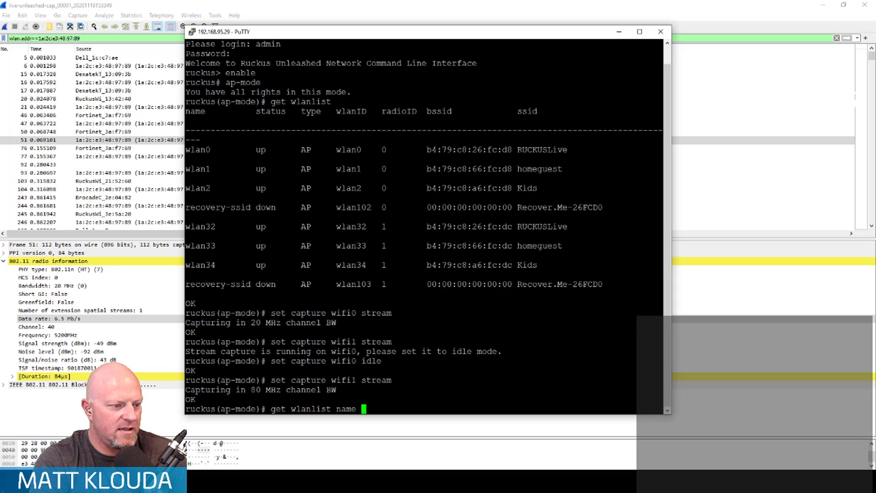
{"action": "type", "text": "RUCKUSLive"}
{"action": "key", "text": "Return"}
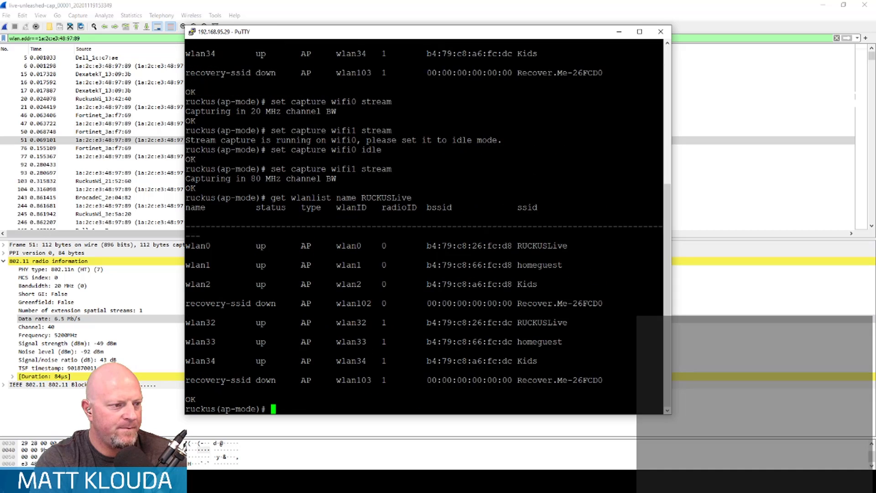
- Try to display the RUCKUSLive WLAN's settings from ap-mode with show wlan name RUCKUSLive
{"action": "type", "text": "show wla"}
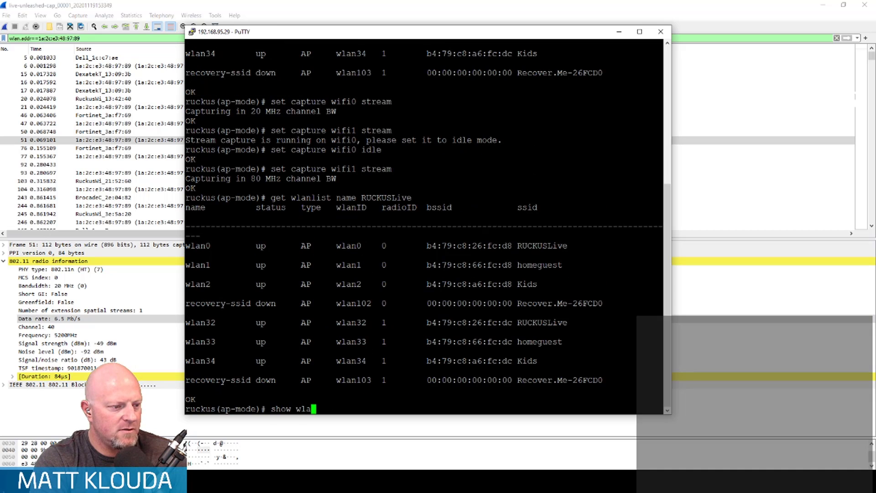
{"action": "type", "text": "n name RUCLUSLi"}
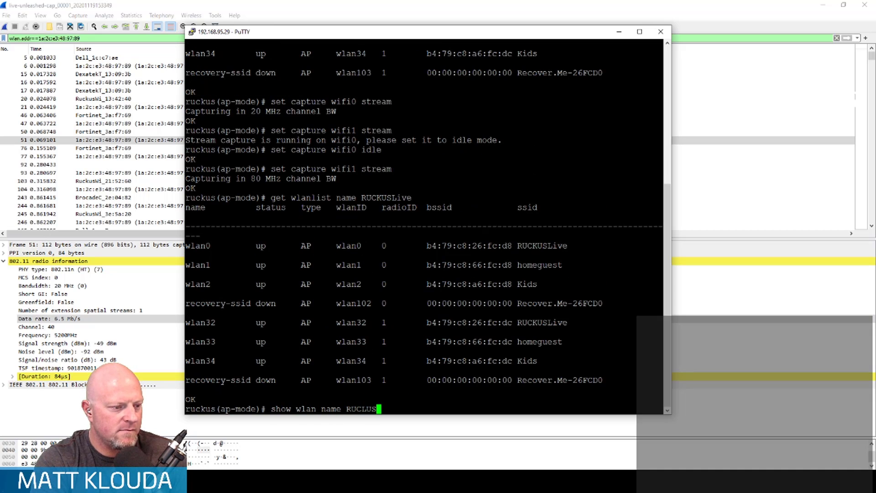
{"action": "key", "text": "BackSpace"}
{"action": "key", "text": "BackSpace"}
{"action": "key", "text": "BackSpace"}
{"action": "key", "text": "BackSpace"}
{"action": "key", "text": "BackSpace"}
{"action": "type", "text": "KUSLive"}
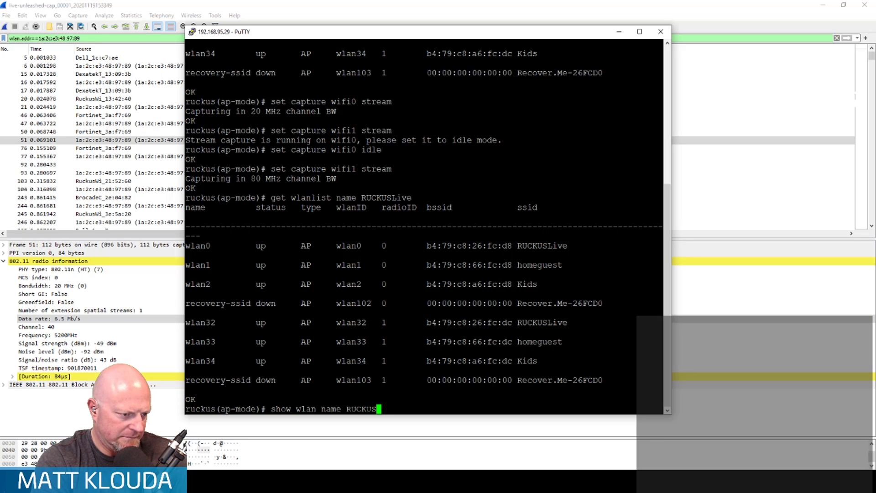
{"action": "key", "text": "Return"}
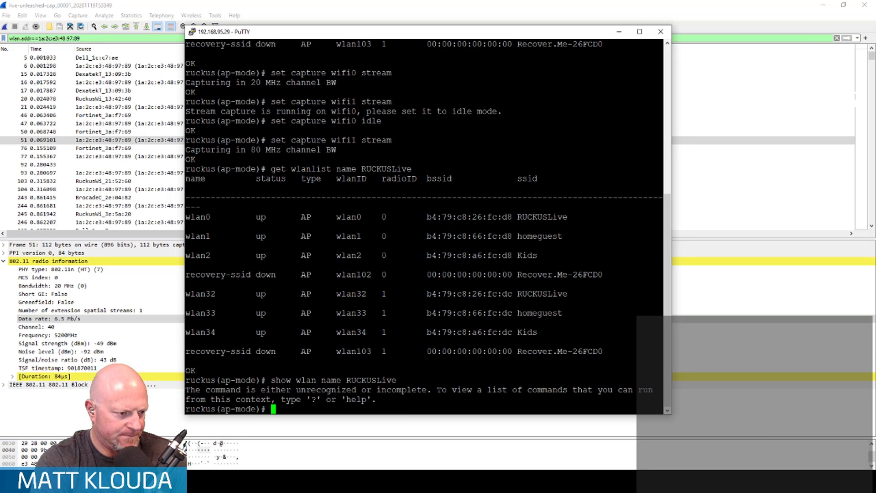
- Try the shorter command show wlan RUCKUSLive in ap-mode
{"action": "type", "text": "show wol"}
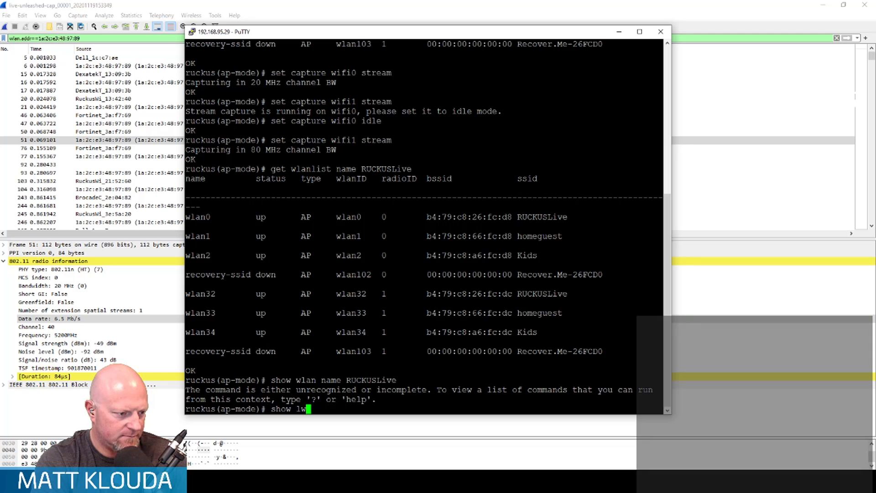
{"action": "key", "text": "BackSpace"}
{"action": "key", "text": "BackSpace"}
{"action": "type", "text": "lan RUCKUSLive"}
{"action": "key", "text": "Return"}
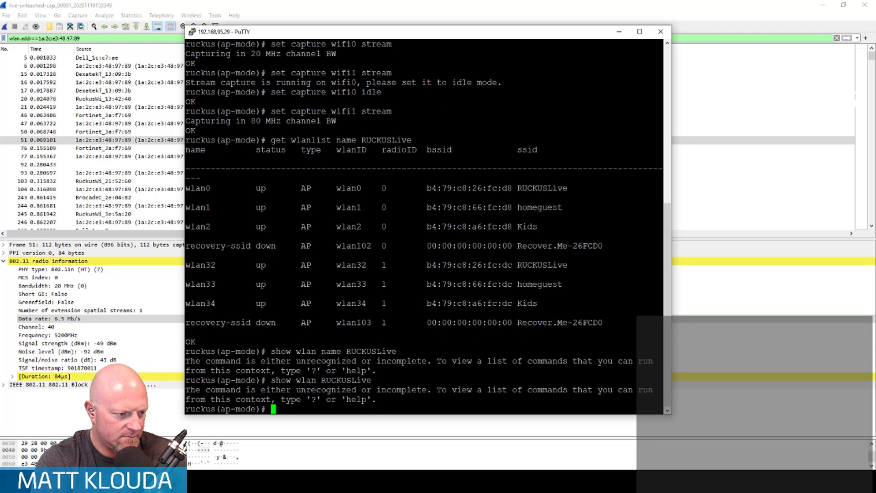
- Try the bare show wlan and show commands in ap-mode
{"action": "type", "text": "show wlan"}
{"action": "key", "text": "Return"}
{"action": "key", "text": "Up"}
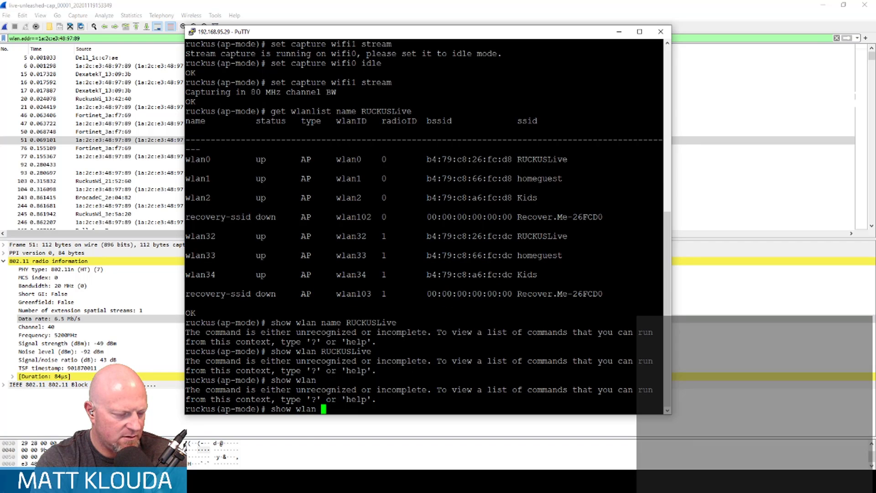
{"action": "key", "text": "Return"}
{"action": "type", "text": "show"}
{"action": "key", "text": "Return"}
{"action": "key", "text": "Up"}
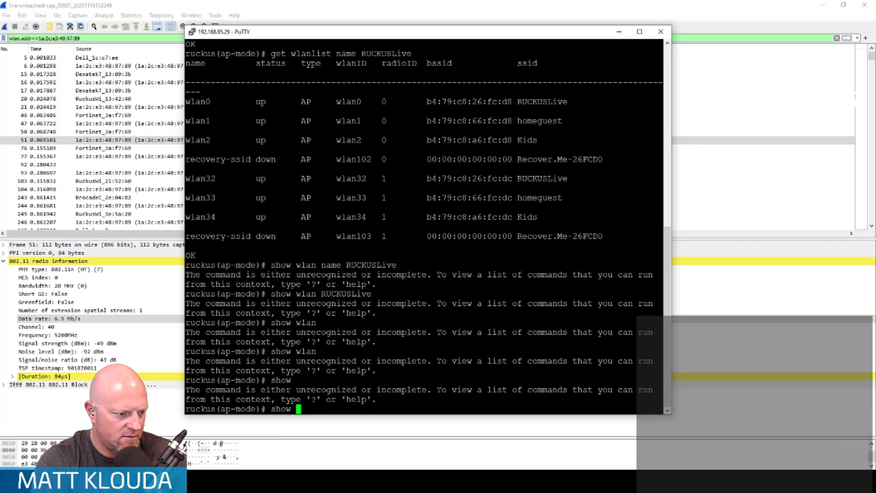
- Leave the access point's ap-mode with quit and return to the main ruckus prompt
{"action": "key", "text": "BackSpace"}
{"action": "key", "text": "BackSpace"}
{"action": "key", "text": "BackSpace"}
{"action": "key", "text": "BackSpace"}
{"action": "key", "text": "BackSpace"}
{"action": "type", "text": "exit"}
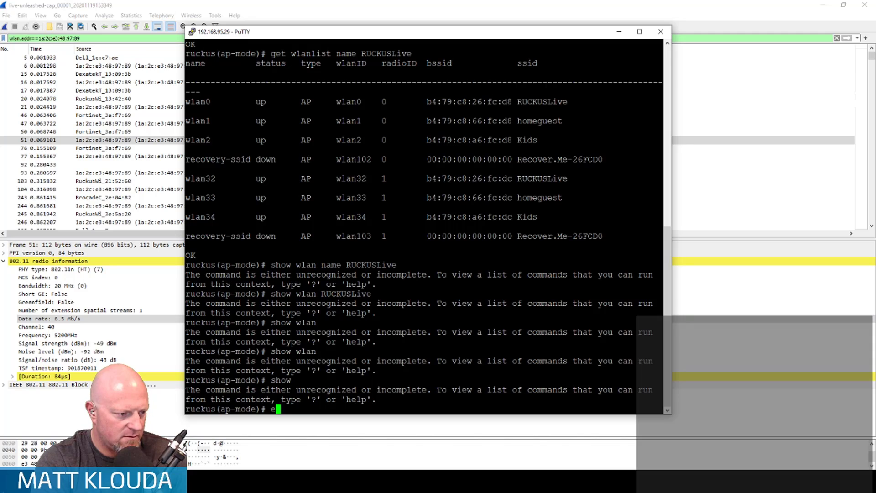
{"action": "key", "text": "Return"}
{"action": "type", "text": "quit"}
{"action": "key", "text": "Return"}
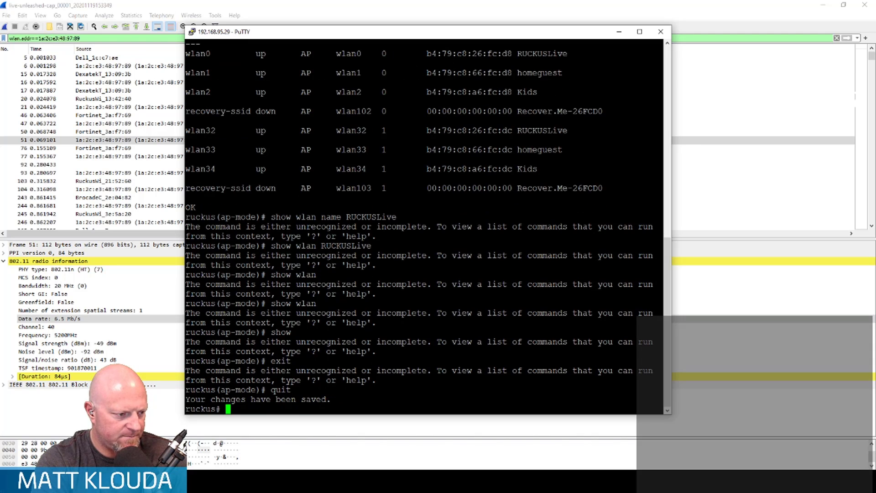
- Run show wlan name RUCKUSLive from the main prompt and review the WLAN's settings from start to end
{"action": "type", "text": "show wlan name RUCKUSLive"}
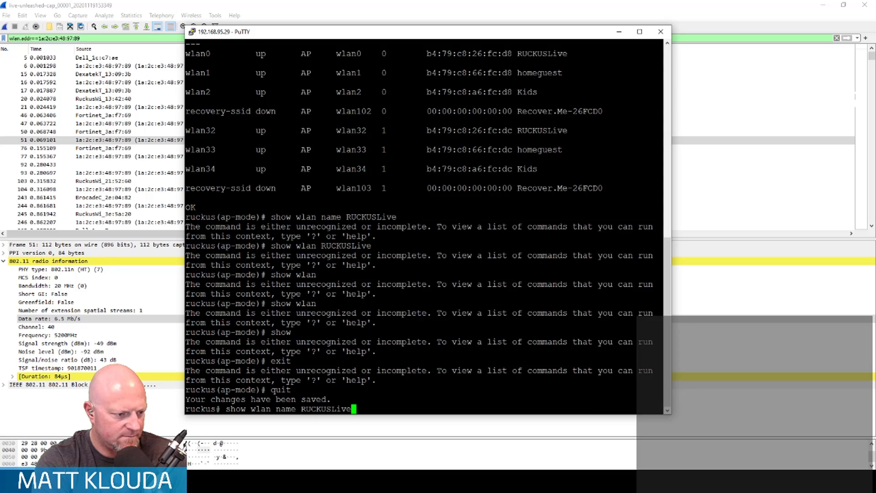
{"action": "key", "text": "Return"}
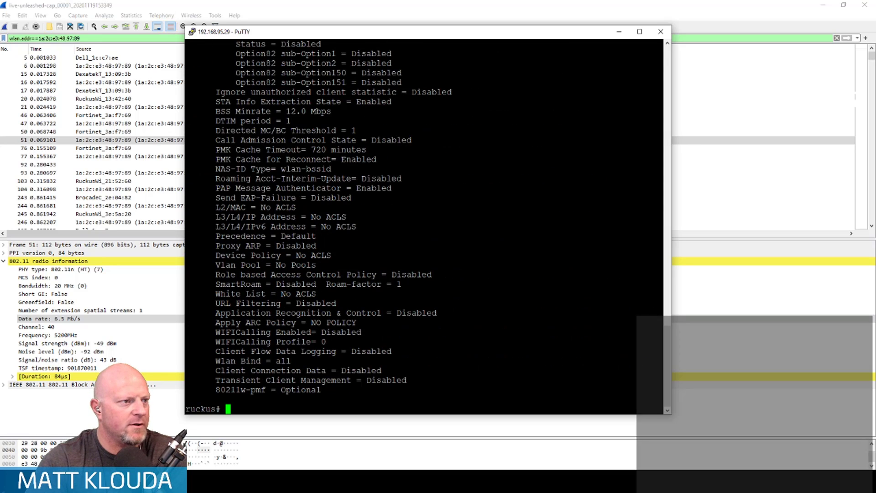
{"action": "scroll", "coordinate": [424, 226], "scroll_direction": "up", "scroll_amount": 12}
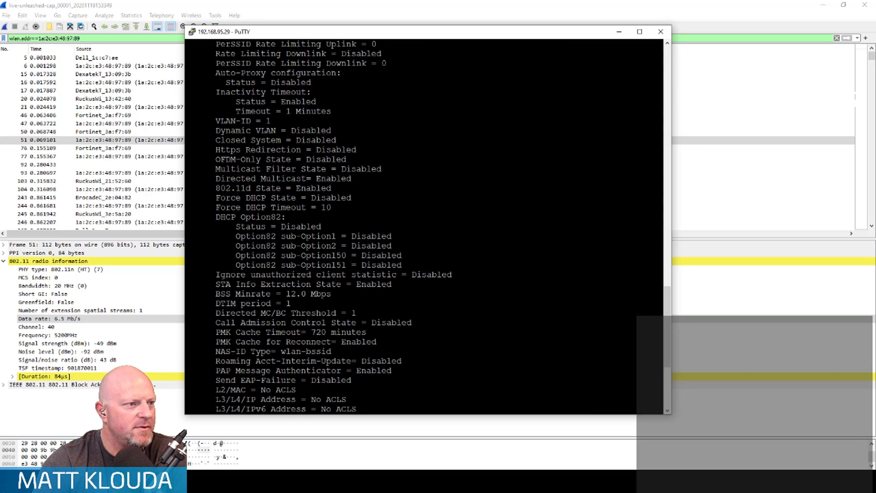
{"action": "scroll", "coordinate": [424, 226], "scroll_direction": "up", "scroll_amount": 6}
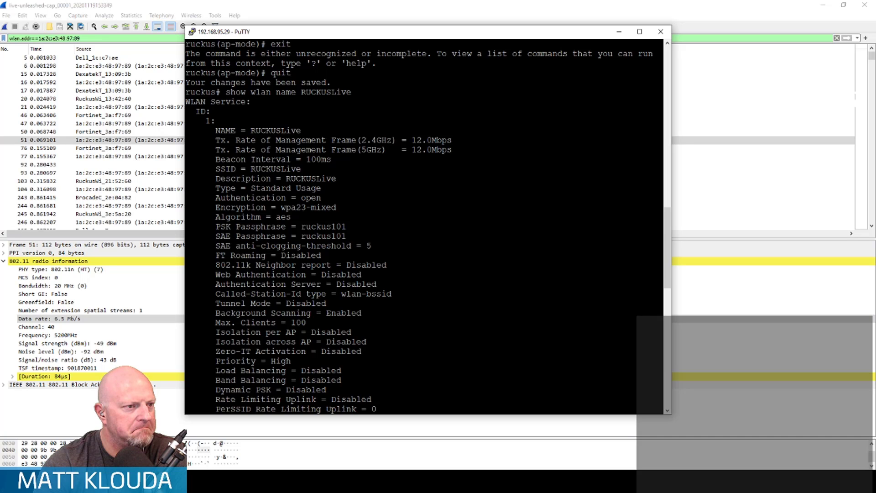
{"action": "scroll", "coordinate": [193, 404], "scroll_direction": "down", "scroll_amount": 19}
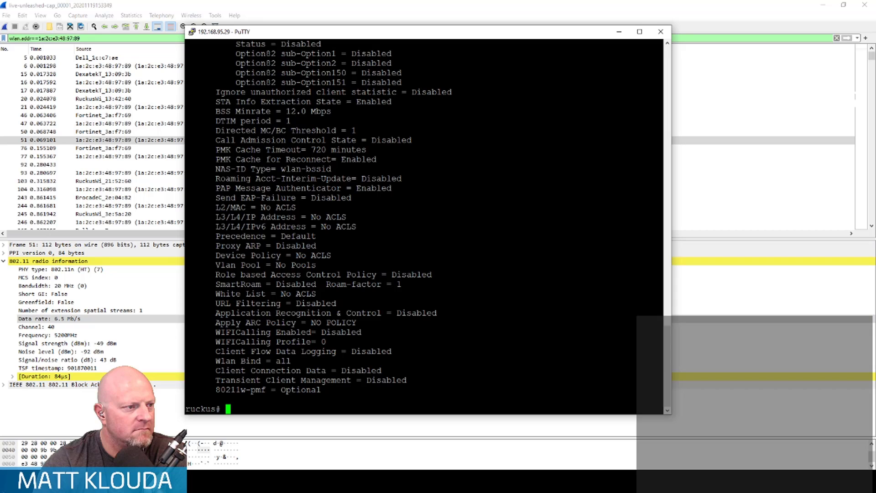
- Return to Wireshark and select QoS Data frame 15 to inspect its radio information and the following frames
{"action": "left_click", "coordinate": [286, 4]}
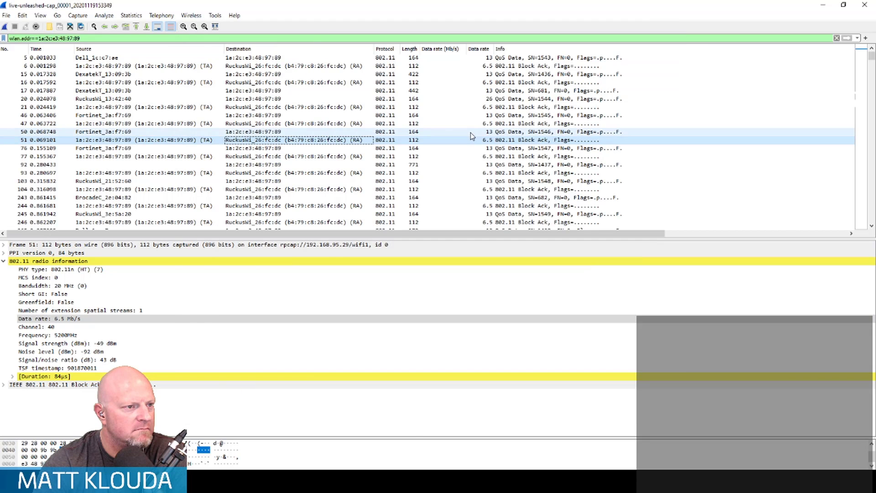
{"action": "left_click", "coordinate": [492, 74]}
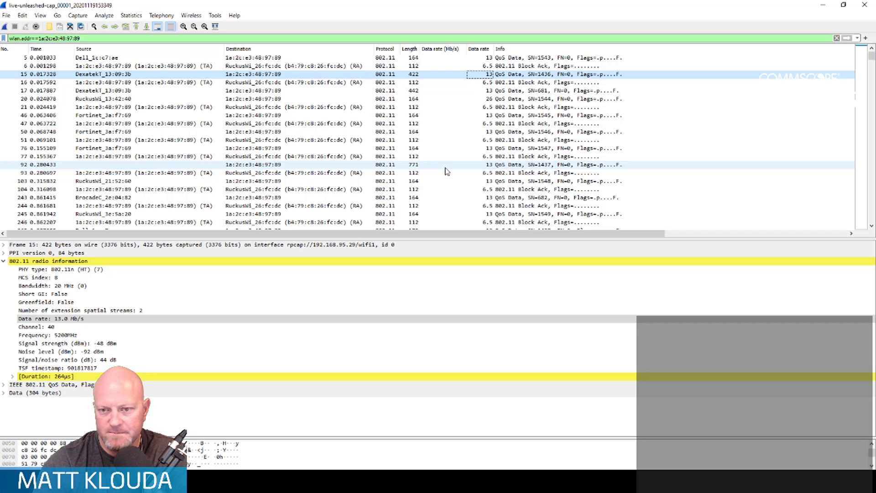
{"action": "scroll", "coordinate": [434, 169], "scroll_direction": "down", "scroll_amount": 4}
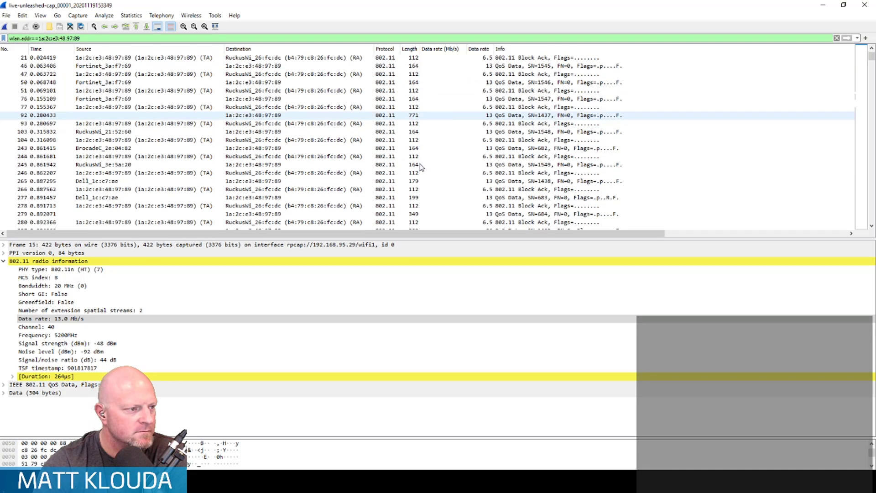
- Sort the filtered packets by data rate from highest to lowest and select the topmost frame, 2811
{"action": "left_click", "coordinate": [479, 48]}
{"action": "left_click", "coordinate": [479, 48]}
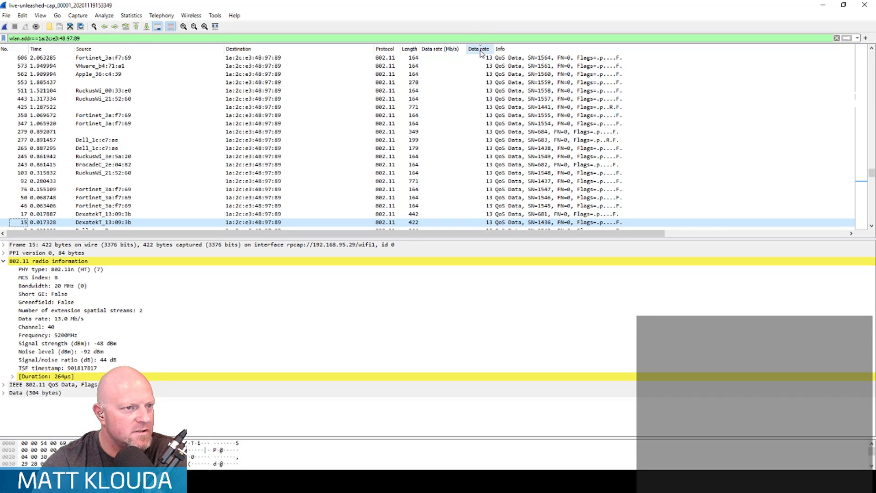
{"action": "left_click_drag", "start_coordinate": [870, 173], "coordinate": [868, 39]}
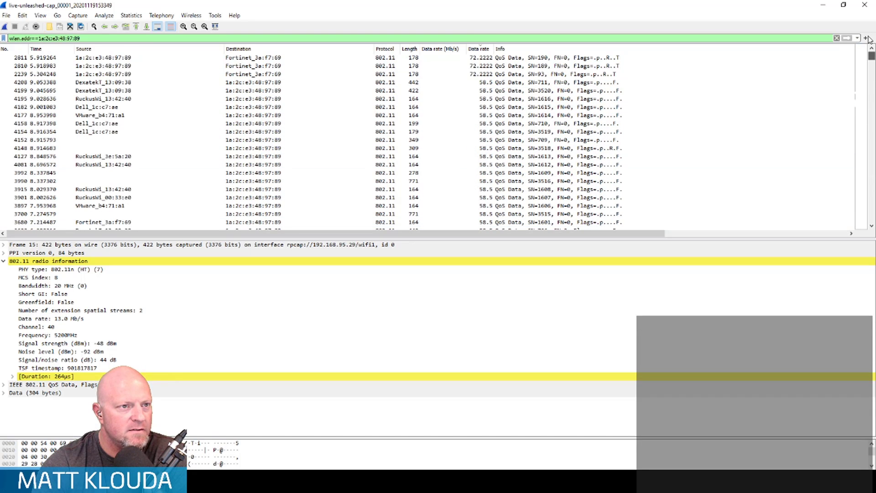
{"action": "left_click", "coordinate": [385, 58]}
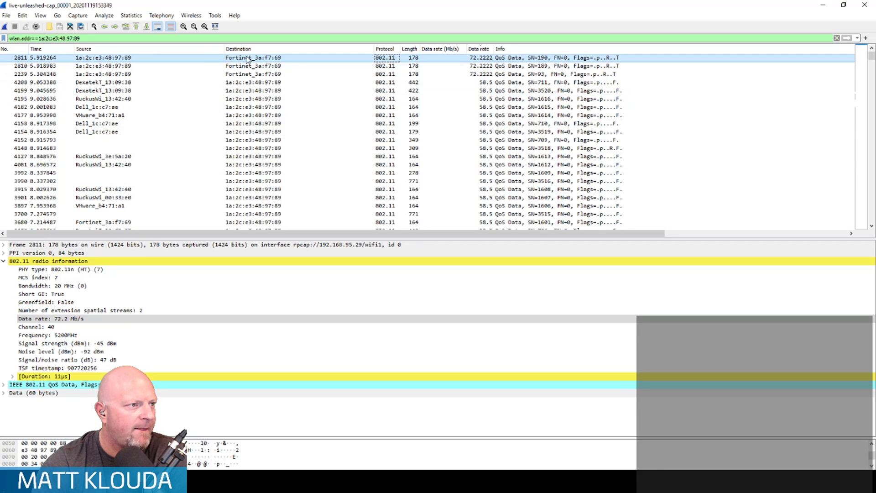
- Select QoS Data frame 4127 among the 58.5 Mb/s frames and highlight the channel in its radio information
{"action": "scroll", "coordinate": [276, 155], "scroll_direction": "down", "scroll_amount": 2}
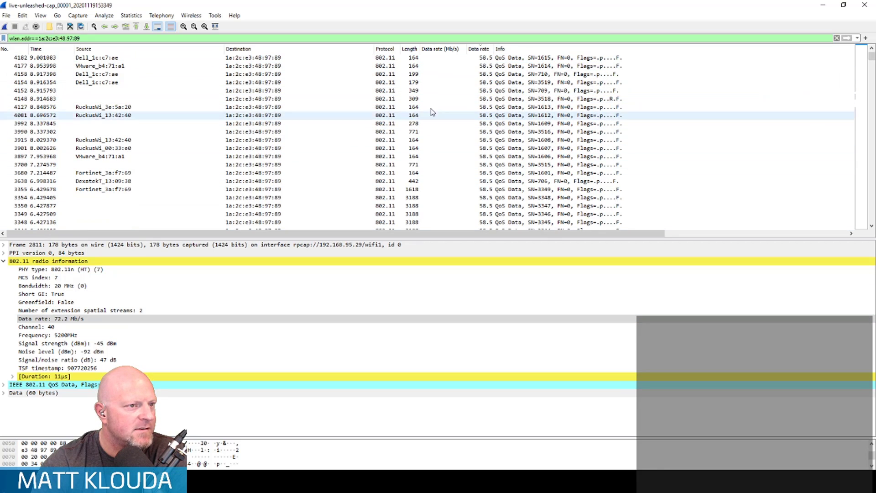
{"action": "left_click", "coordinate": [479, 107]}
{"action": "scroll", "coordinate": [472, 186], "scroll_direction": "down", "scroll_amount": 1}
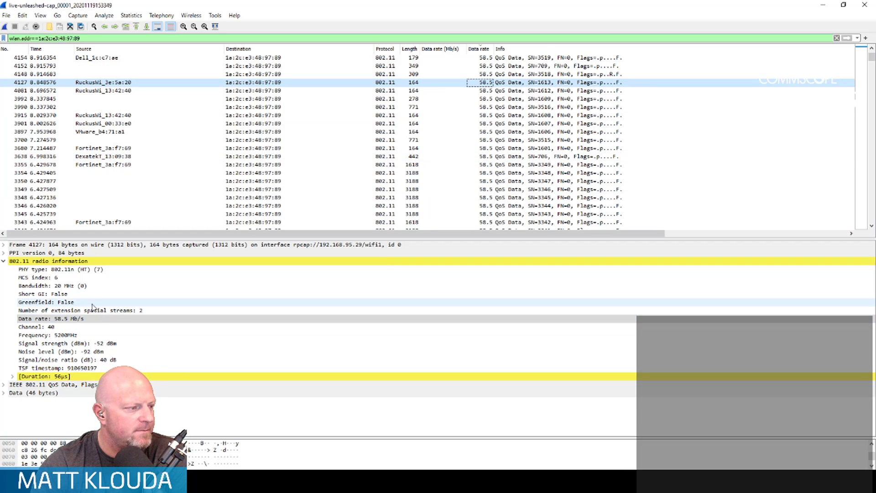
{"action": "left_click", "coordinate": [67, 328]}
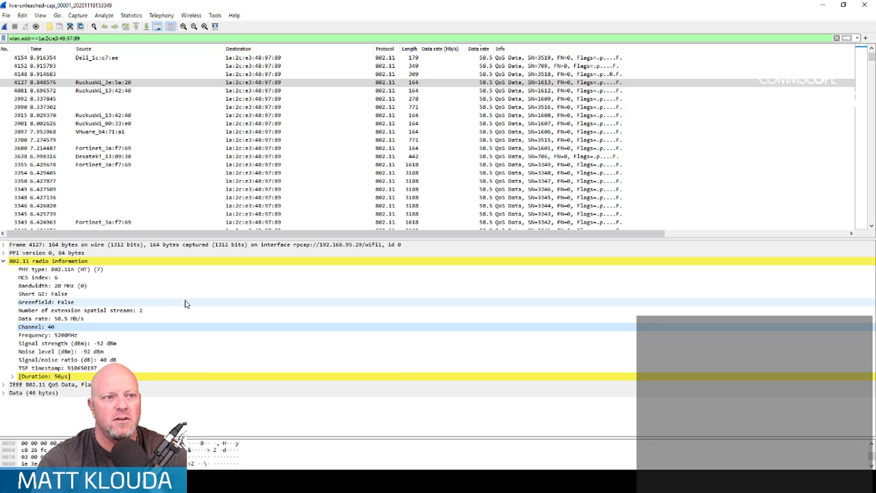
- Look through the lower 58.5 Mb/s frames and select QoS Data frame 3013 to inspect its radio information
{"action": "scroll", "coordinate": [497, 184], "scroll_direction": "down", "scroll_amount": 20}
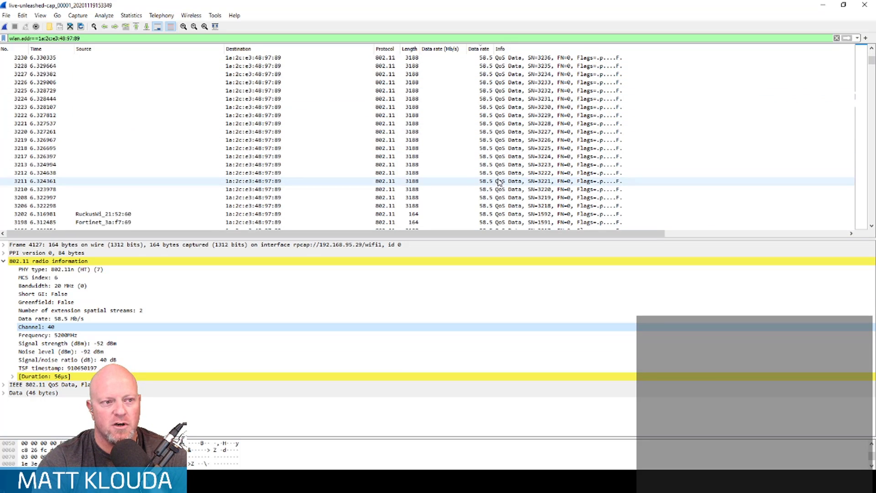
{"action": "scroll", "coordinate": [497, 184], "scroll_direction": "down", "scroll_amount": 15}
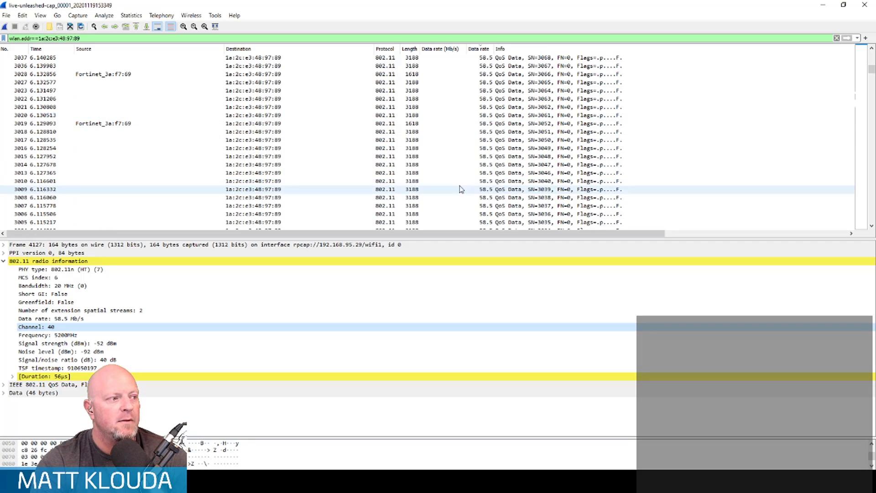
{"action": "left_click", "coordinate": [277, 171]}
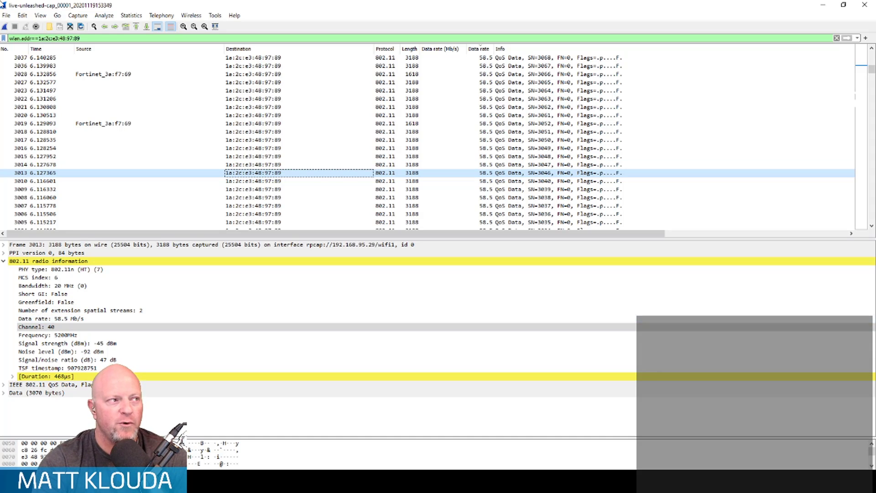
- Open the capture options and examine the access point's rpcap interfaces, including wlan32 to wlan34
{"action": "left_click", "coordinate": [78, 15]}
{"action": "left_click", "coordinate": [89, 27]}
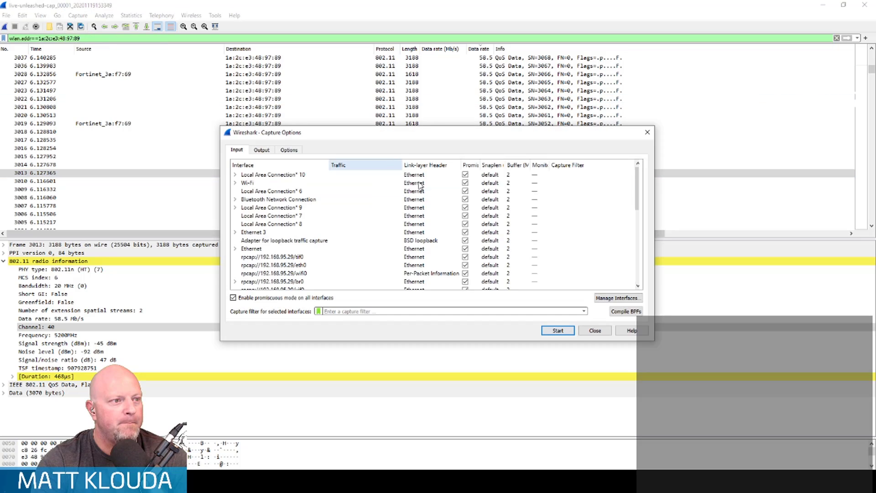
{"action": "scroll", "coordinate": [342, 225], "scroll_direction": "down", "scroll_amount": 5}
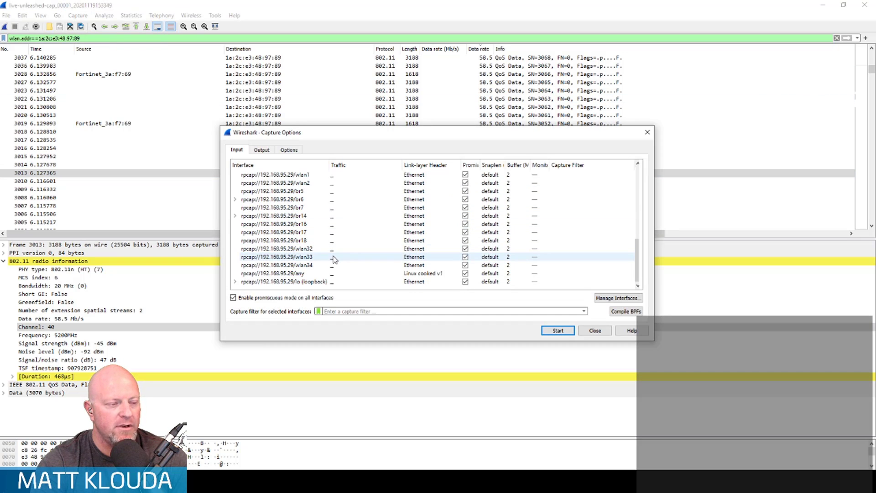
- Switch to the 192.168.95.29 PuTTY session, enter ap-mode and list the access point's WLANs with get wlanlist
{"action": "mouse_move", "coordinate": [255, 485]}
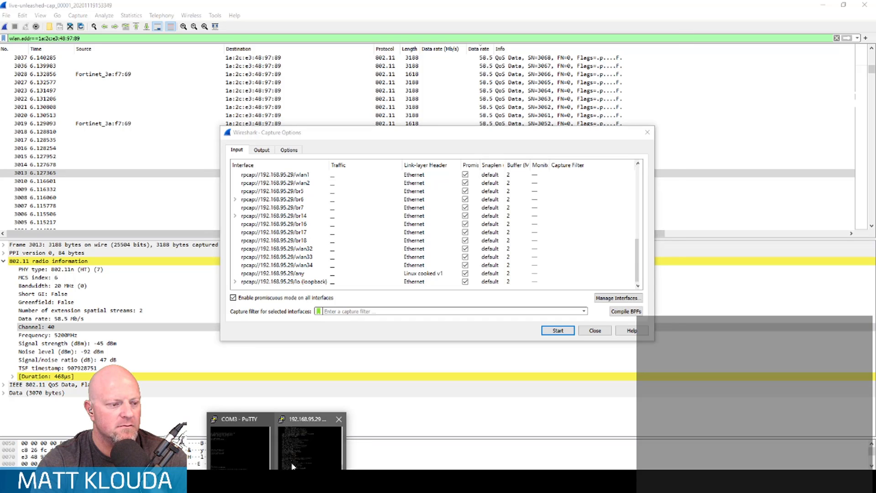
{"action": "left_click", "coordinate": [254, 444]}
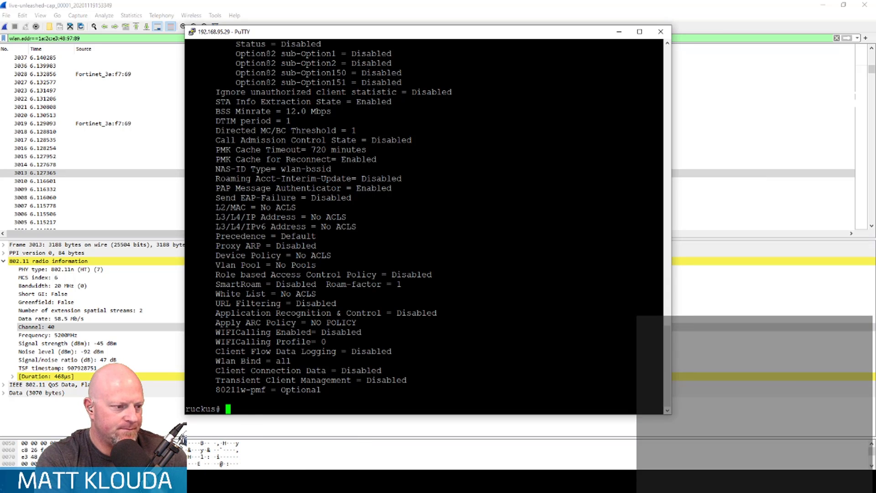
{"action": "type", "text": "get wlanlist"}
{"action": "key", "text": "Return"}
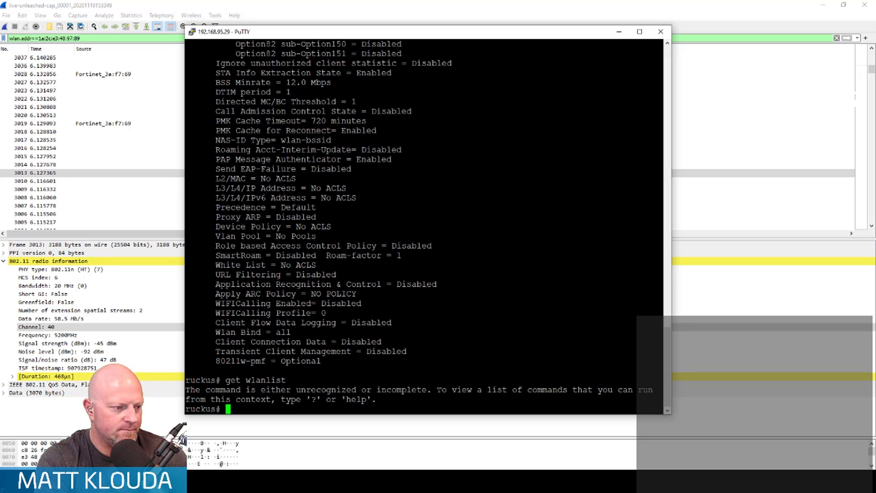
{"action": "type", "text": "ap-mode"}
{"action": "key", "text": "Return"}
{"action": "type", "text": "get"}
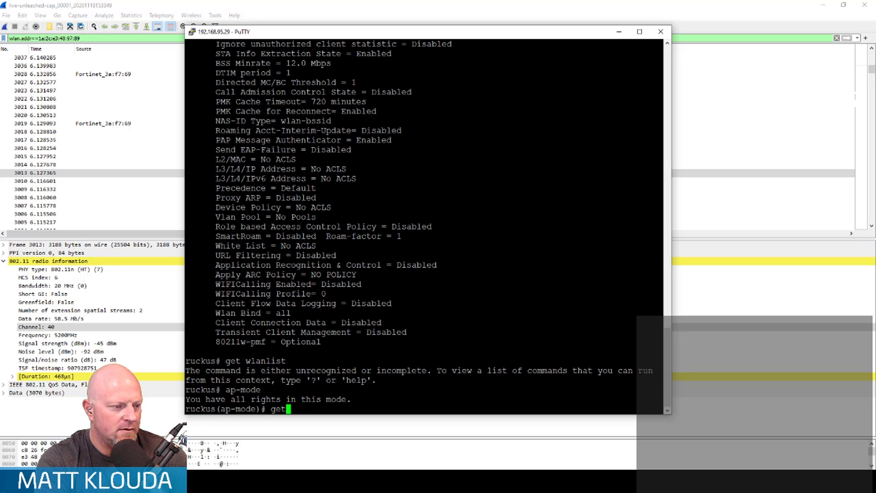
{"action": "type", "text": " wlanlist"}
{"action": "key", "text": "Return"}
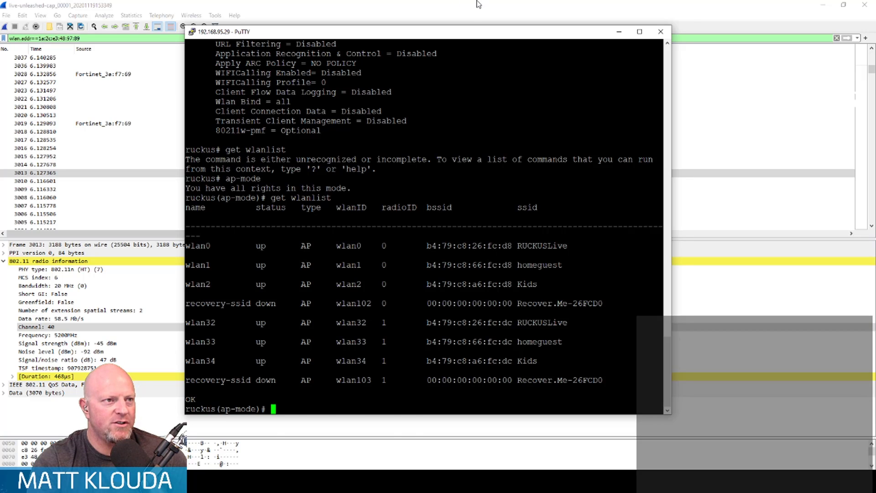
- Return to the Wireshark capture options and start a capture on the rpcap://192.168.95.29/wlan32 interface
{"action": "key", "text": "alt+Tab"}
{"action": "mouse_move", "coordinate": [351, 484]}
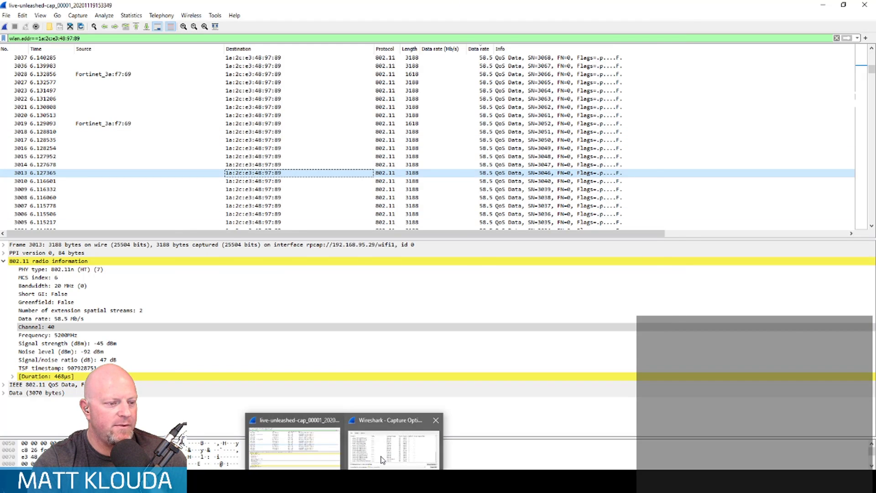
{"action": "left_click", "coordinate": [401, 447]}
{"action": "left_click", "coordinate": [317, 249]}
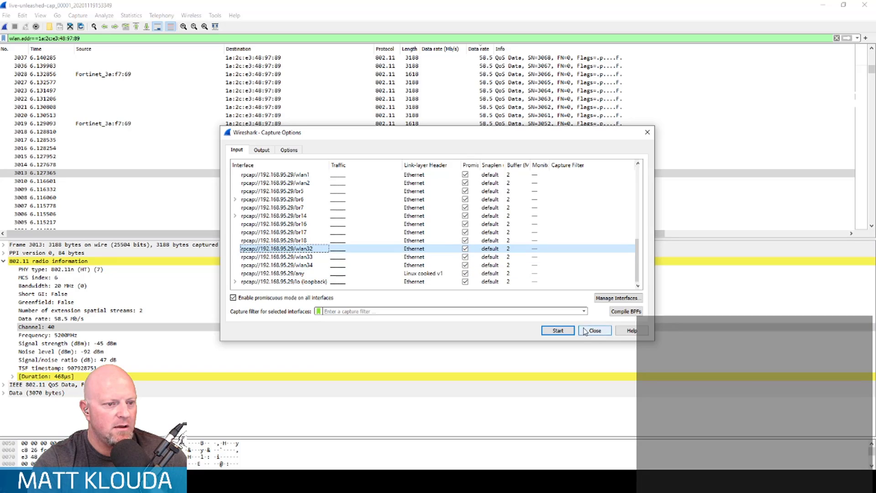
{"action": "left_click", "coordinate": [556, 329]}
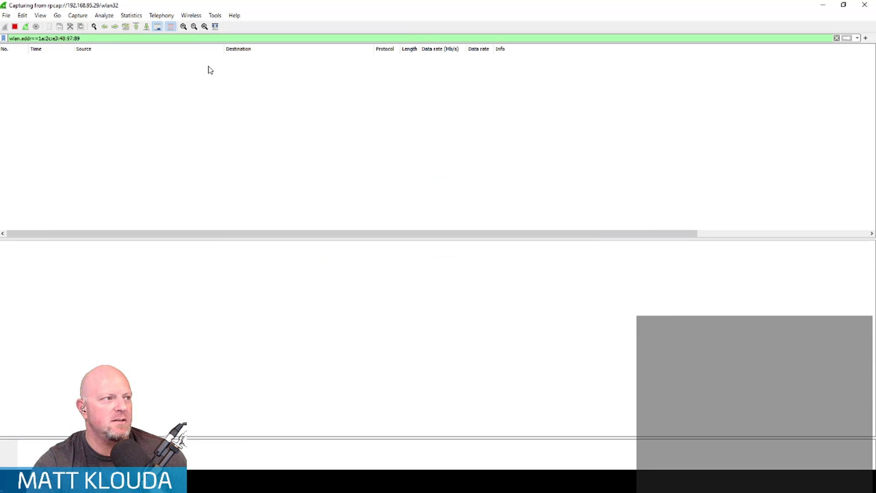
- Clear the MAC address display filter from the live wlan32 capture, let packets accumulate, and stop the capture
{"action": "left_click_drag", "start_coordinate": [76, 39], "coordinate": [2, 37]}
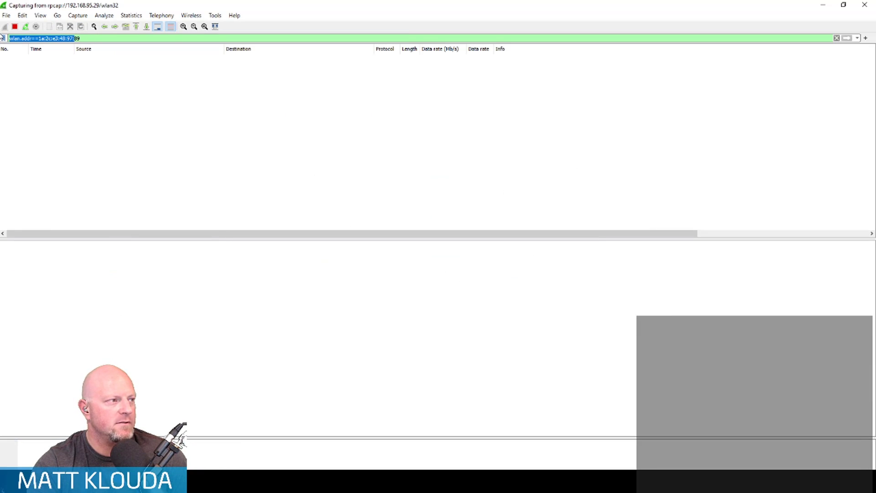
{"action": "key", "text": "BackSpace"}
{"action": "key", "text": "Delete"}
{"action": "key", "text": "Delete"}
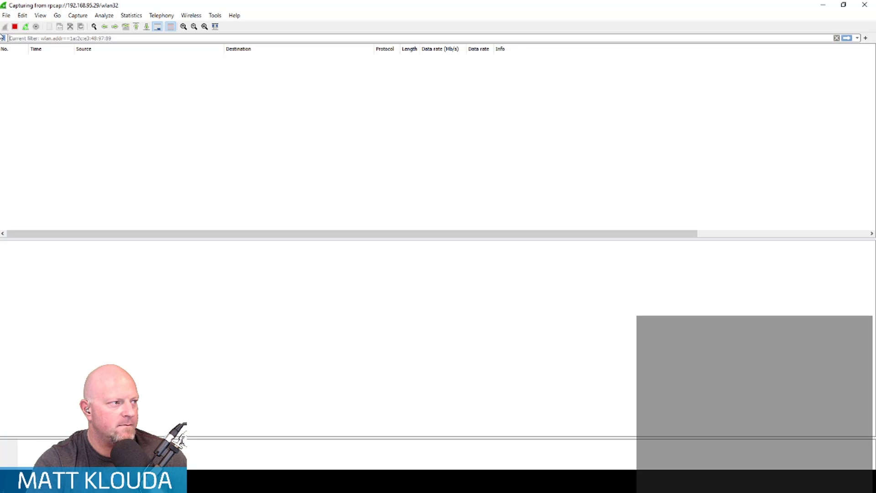
{"action": "key", "text": "Return"}
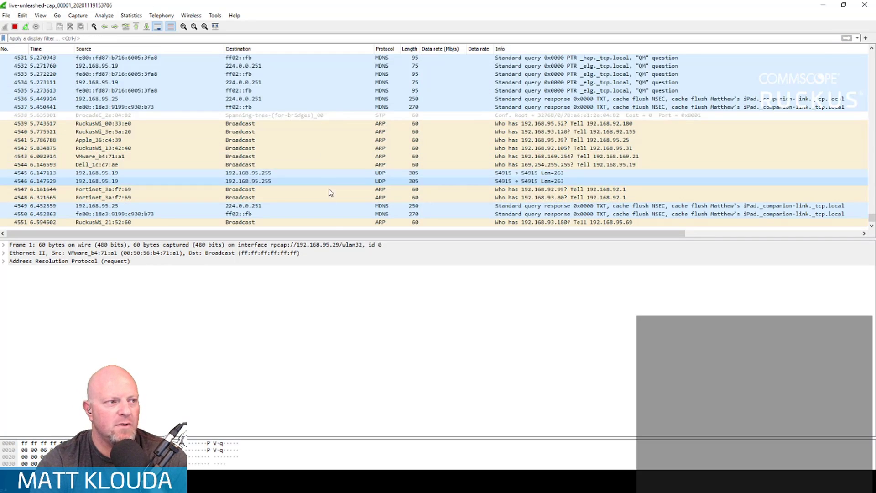
{"action": "left_click", "coordinate": [15, 27]}
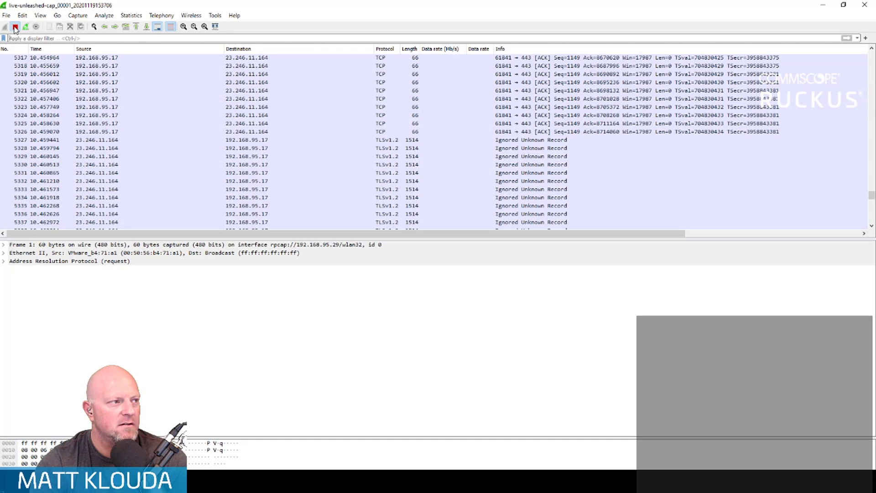
- Begin a new display filter on the stopped capture with the expression ip.addr==
{"action": "left_click", "coordinate": [76, 39]}
{"action": "type", "text": "add"}
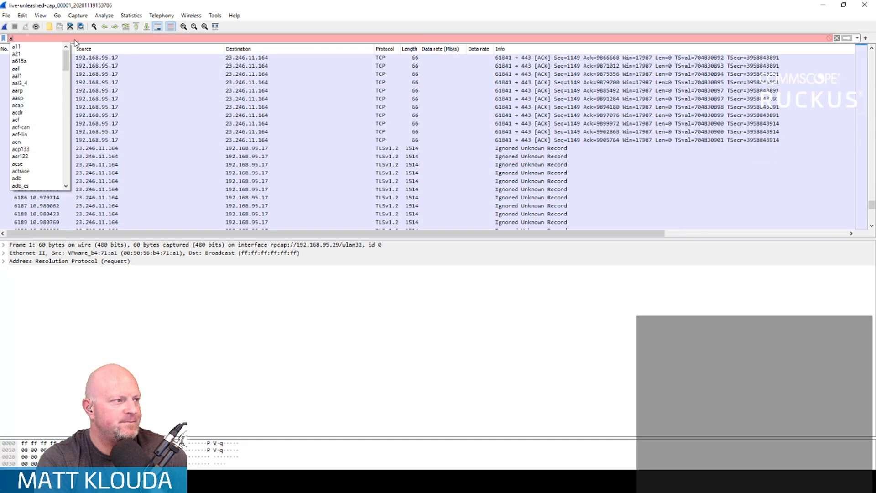
{"action": "key", "text": "BackSpace"}
{"action": "key", "text": "BackSpace"}
{"action": "key", "text": "BackSpace"}
{"action": "key", "text": "BackSpace"}
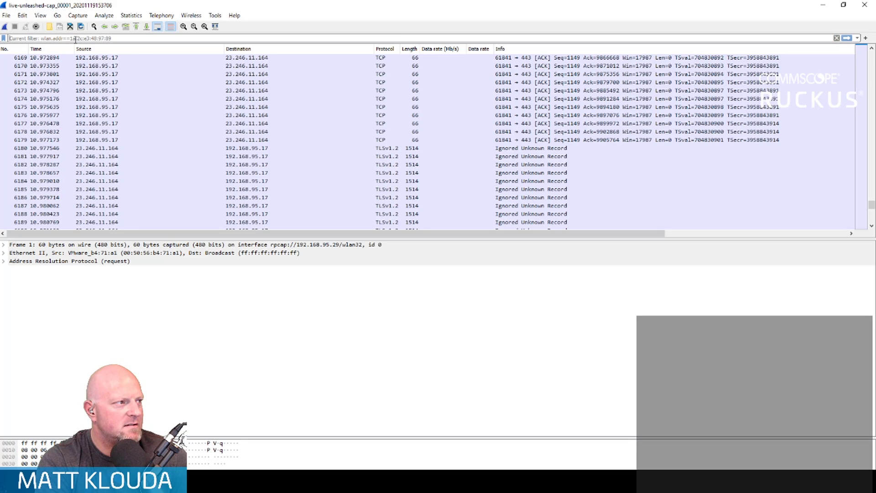
{"action": "type", "text": "ip.addr"}
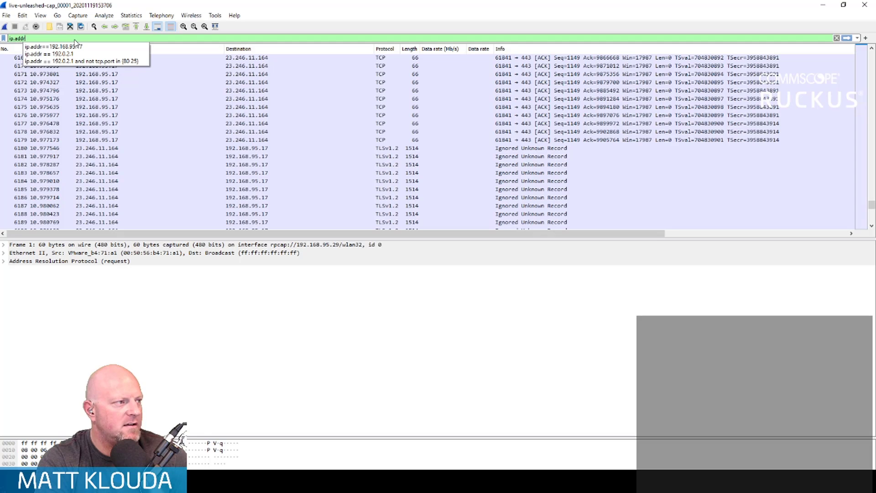
{"action": "type", "text": "=="}
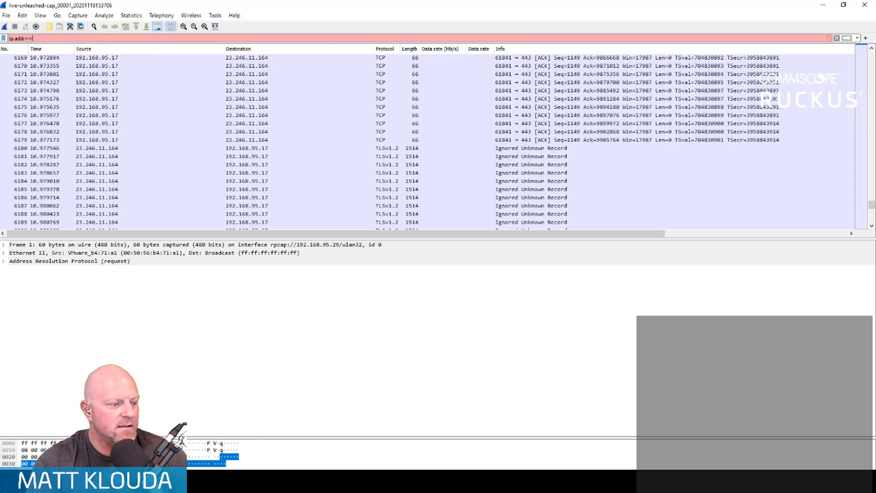
- Copy the iPad client's IP address from the Unleashed dashboard and apply the Wireshark filter ip.addr==192.168.95.17
{"action": "left_click", "coordinate": [137, 481]}
{"action": "left_click", "coordinate": [89, 440]}
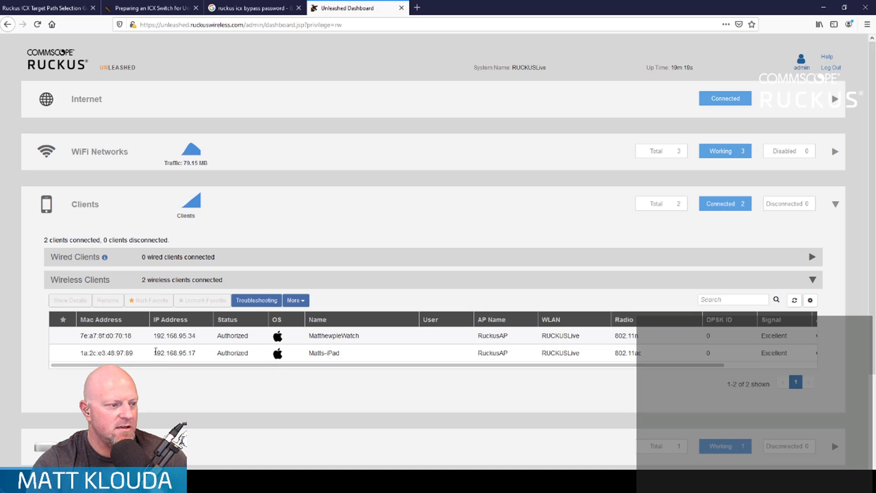
{"action": "left_click_drag", "start_coordinate": [173, 351], "coordinate": [195, 352]}
{"action": "key", "text": "ctrl+c"}
{"action": "key", "text": "alt+Tab"}
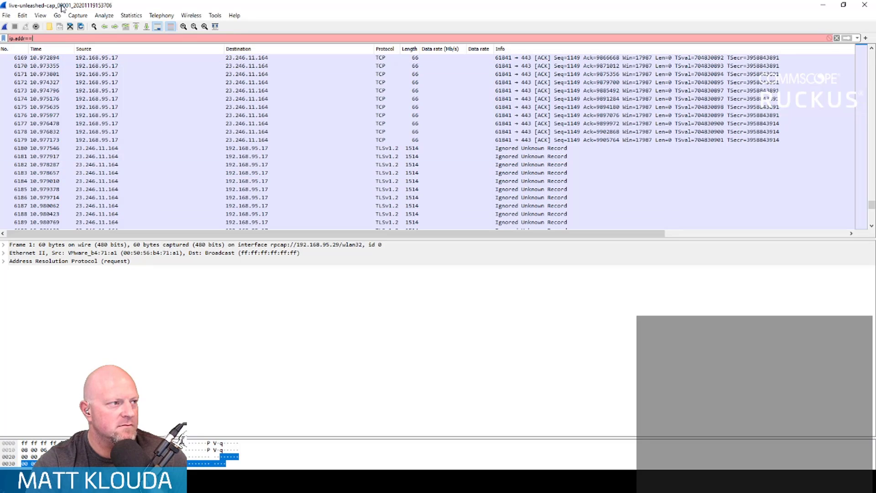
{"action": "left_click", "coordinate": [52, 36]}
{"action": "key", "text": "ctrl+v"}
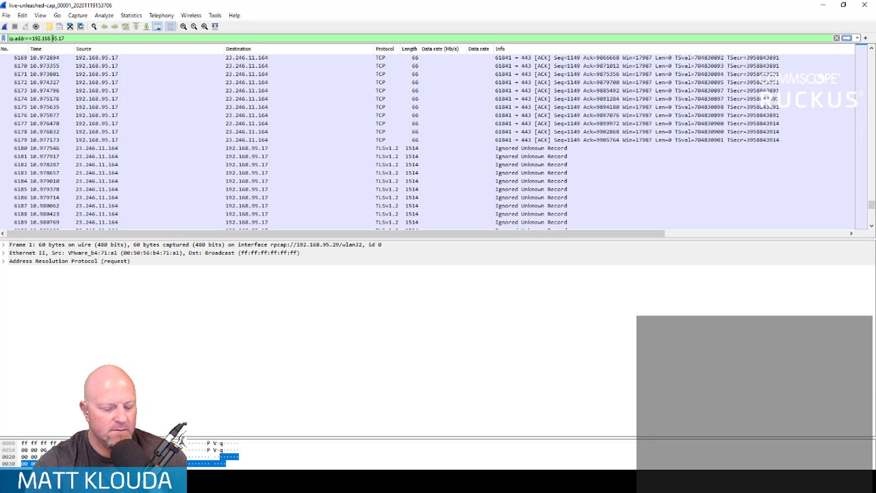
{"action": "key", "text": "Return"}
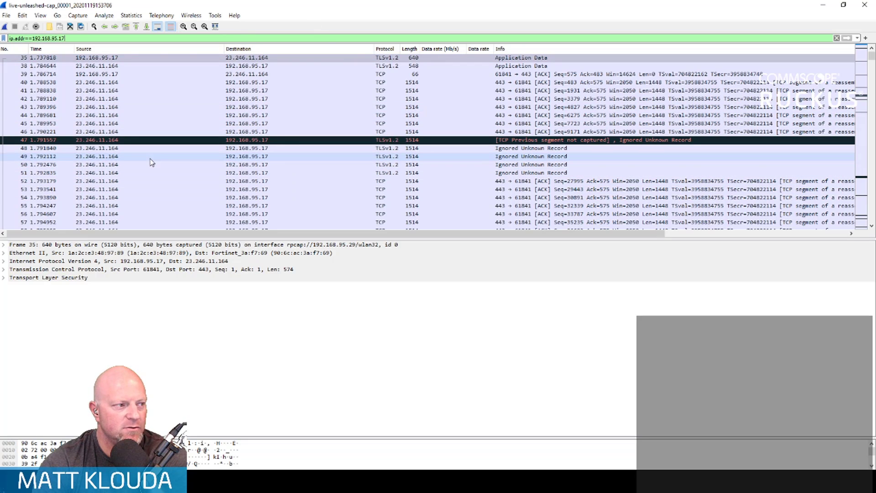
- Look through the filtered packets, selecting frames 50 and 67 to examine their protocol layers and data rate columns
{"action": "left_click", "coordinate": [98, 166]}
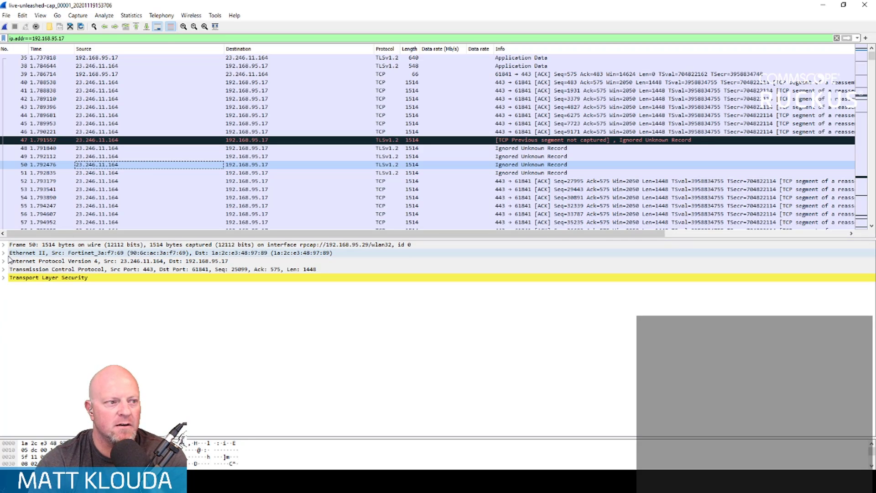
{"action": "scroll", "coordinate": [199, 161], "scroll_direction": "down", "scroll_amount": 7}
{"action": "scroll", "coordinate": [199, 158], "scroll_direction": "down", "scroll_amount": 1}
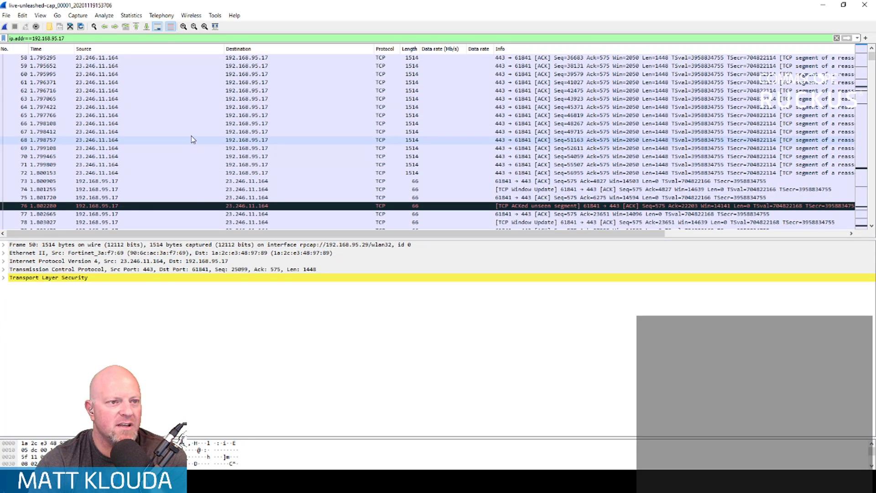
{"action": "left_click", "coordinate": [191, 133]}
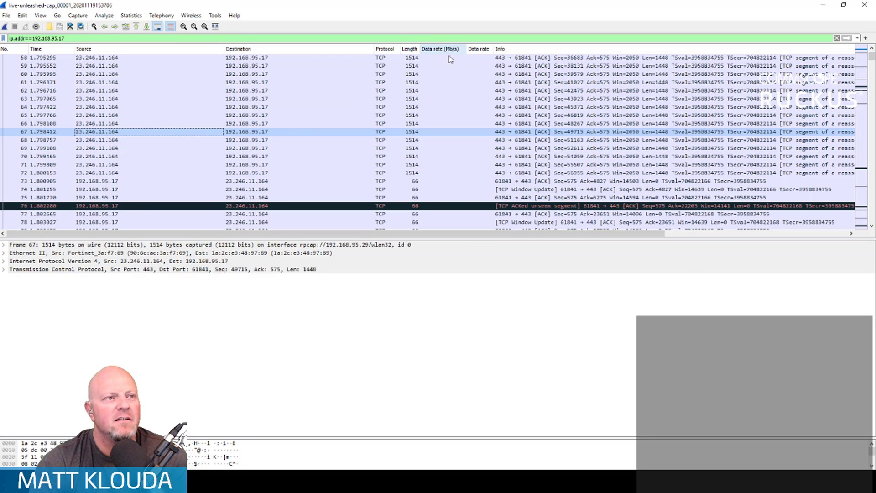
{"action": "scroll", "coordinate": [451, 220], "scroll_direction": "down", "scroll_amount": 8}
{"action": "scroll", "coordinate": [453, 216], "scroll_direction": "up", "scroll_amount": 9}
{"action": "scroll", "coordinate": [453, 215], "scroll_direction": "up", "scroll_amount": 6}
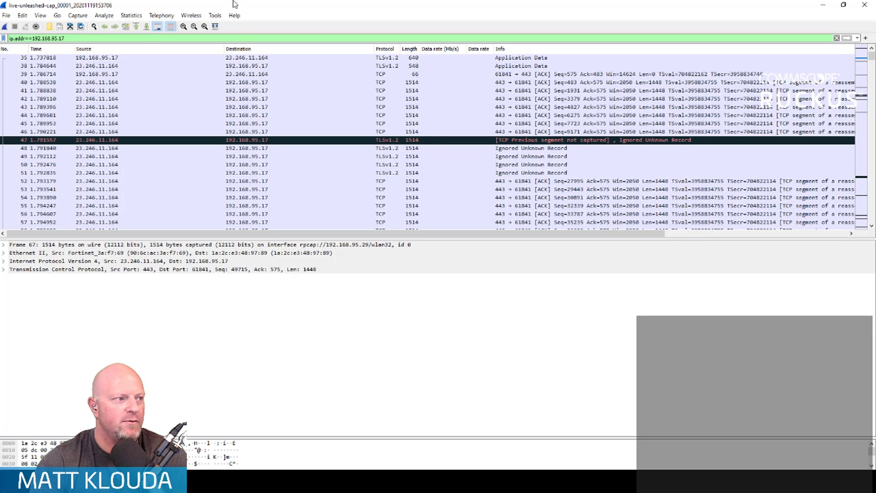
{"action": "scroll", "coordinate": [292, 187], "scroll_direction": "down", "scroll_amount": 5}
{"action": "scroll", "coordinate": [293, 184], "scroll_direction": "down", "scroll_amount": 1}
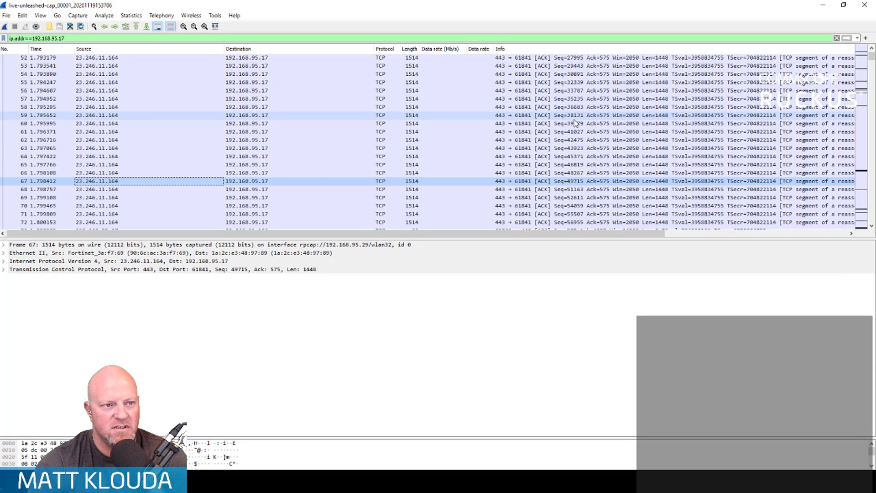
- Select frame 61, expand its Internet Protocol Version 4 details and highlight the source address
{"action": "left_click", "coordinate": [561, 131]}
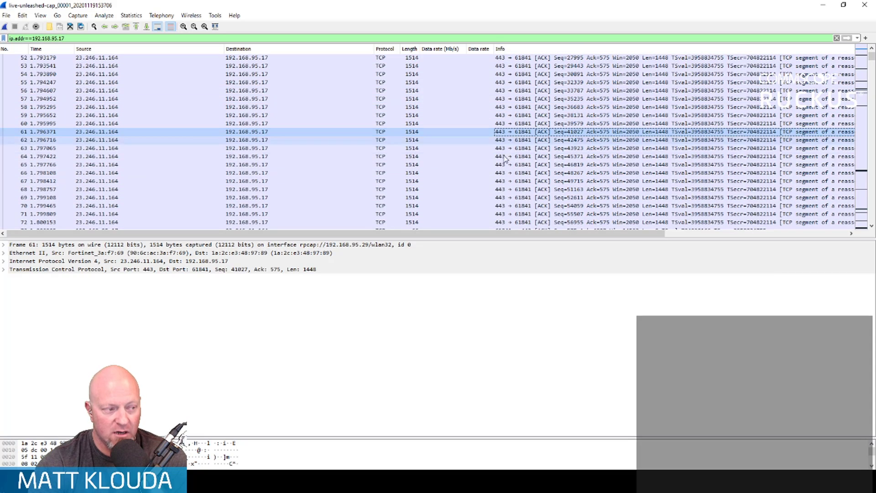
{"action": "left_click", "coordinate": [4, 261]}
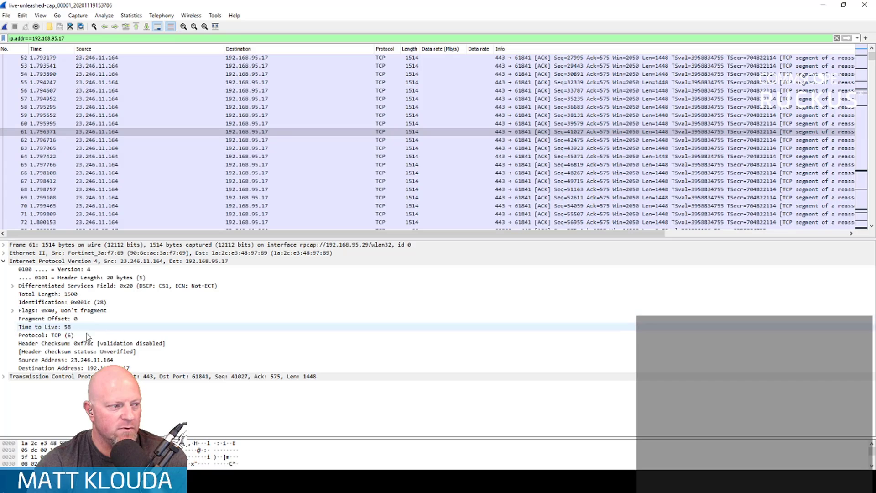
{"action": "left_click", "coordinate": [96, 361]}
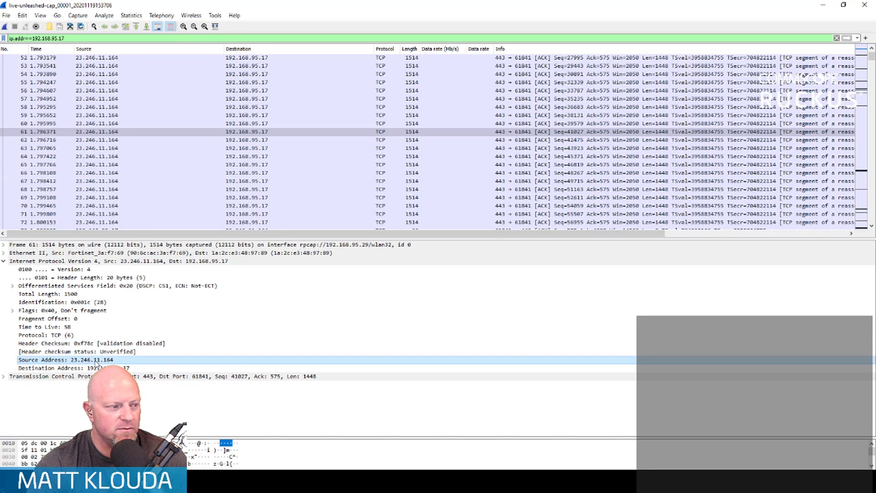
- Follow the TCP stream of frame 61, skim its content and close the stream window
{"action": "right_click", "coordinate": [96, 361]}
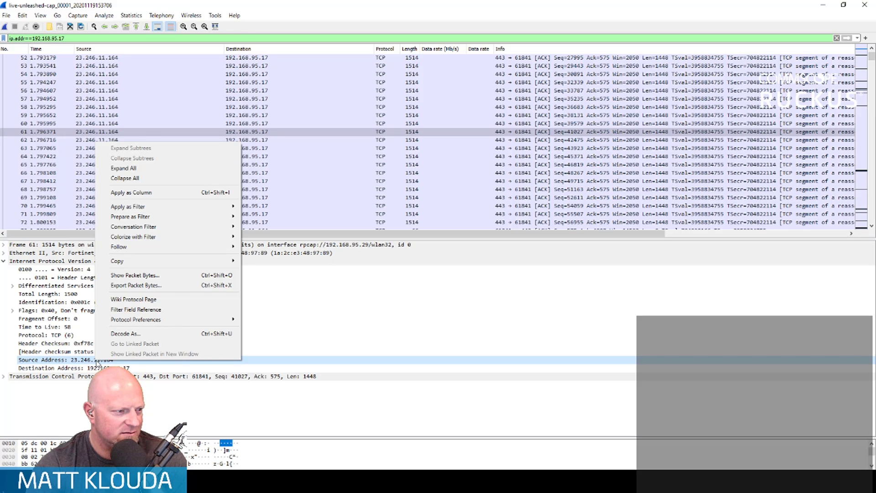
{"action": "mouse_move", "coordinate": [188, 251]}
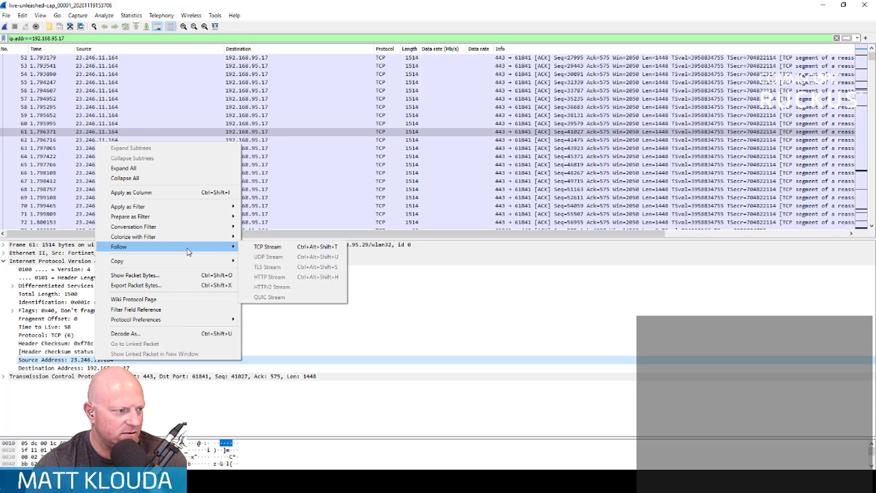
{"action": "left_click", "coordinate": [269, 247]}
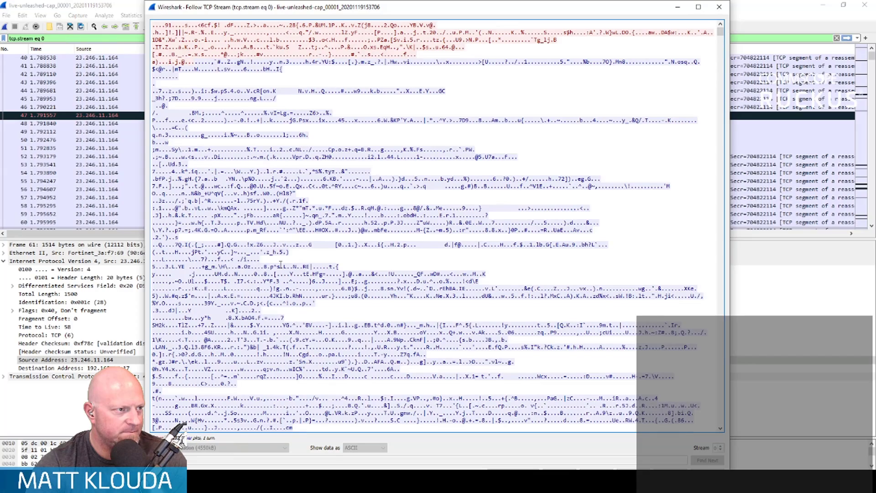
{"action": "scroll", "coordinate": [294, 258], "scroll_direction": "down", "scroll_amount": 2}
{"action": "scroll", "coordinate": [294, 258], "scroll_direction": "up", "scroll_amount": 2}
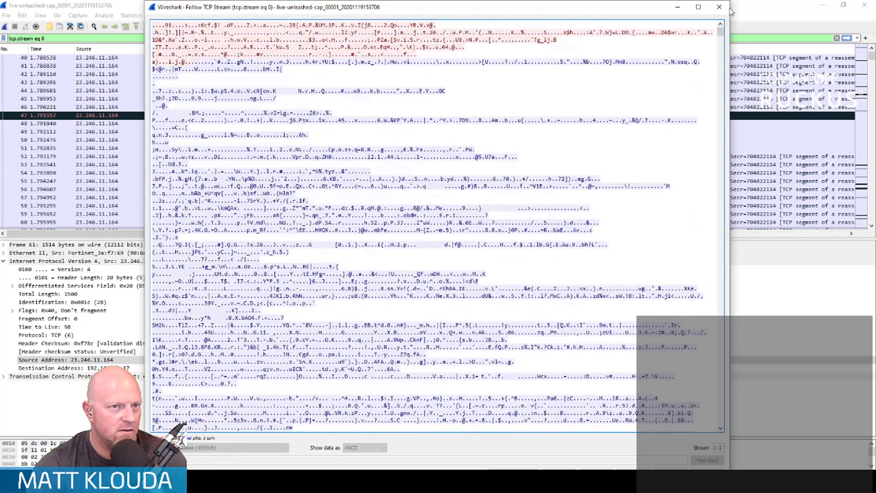
{"action": "left_click", "coordinate": [723, 10]}
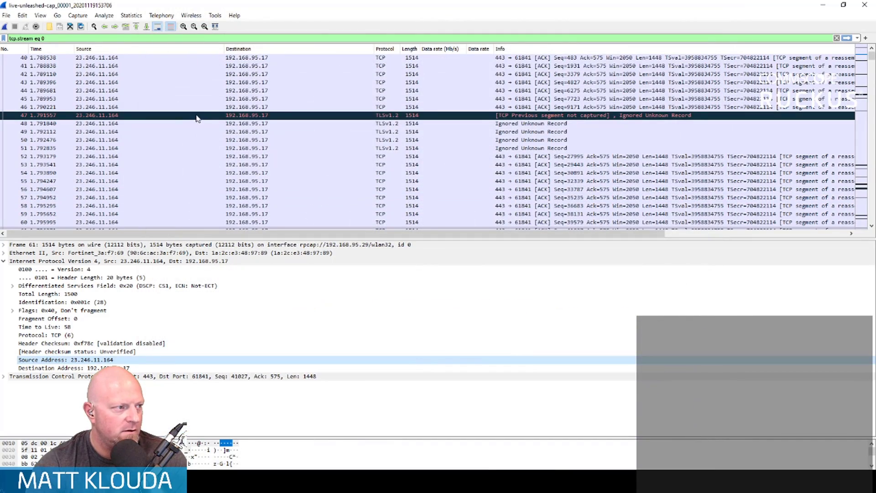
- Launch nslookup, move its window clear of the packet details and look up the source address 23.246.11.164
{"action": "key", "text": "super+r"}
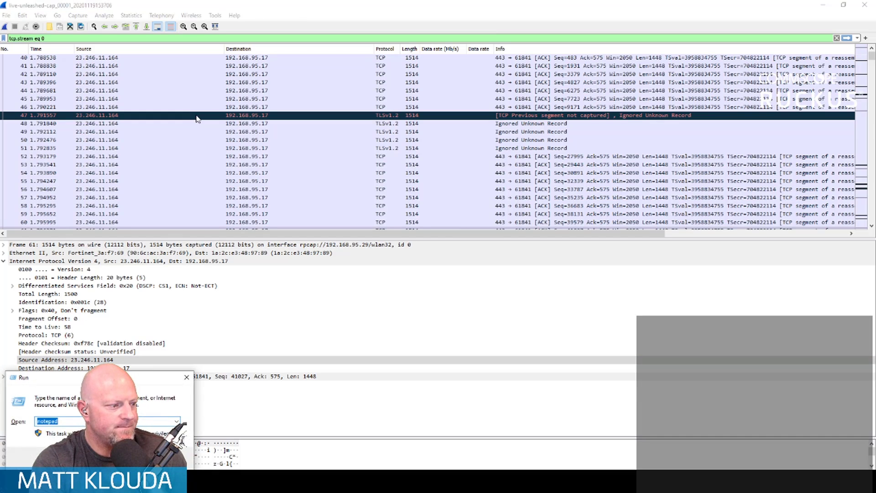
{"action": "key", "text": "Return"}
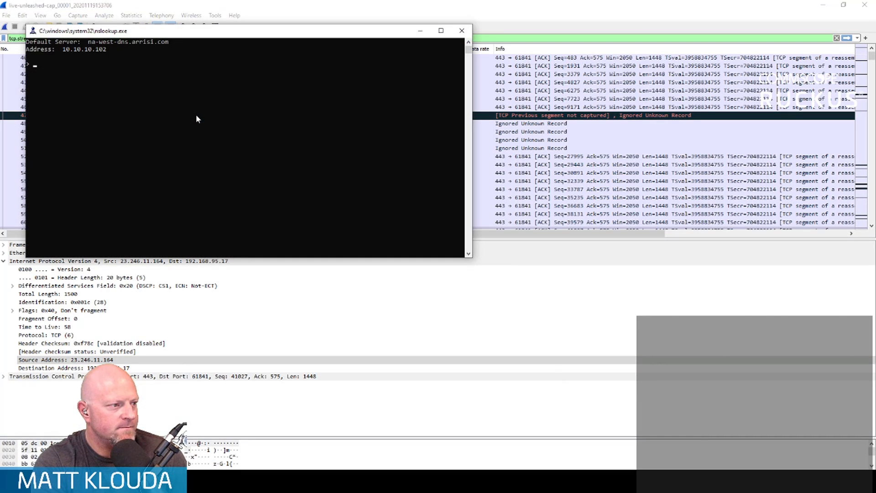
{"action": "left_click_drag", "start_coordinate": [242, 33], "coordinate": [377, 168]}
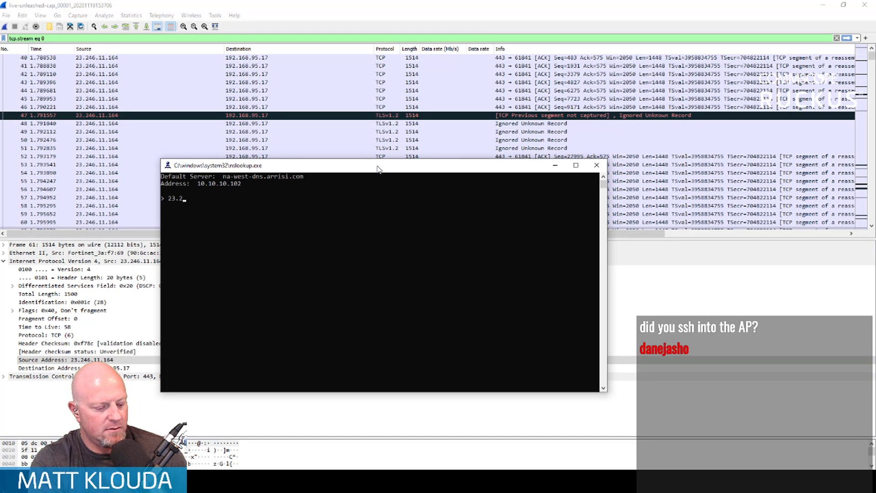
{"action": "type", "text": "23.246.11.164"}
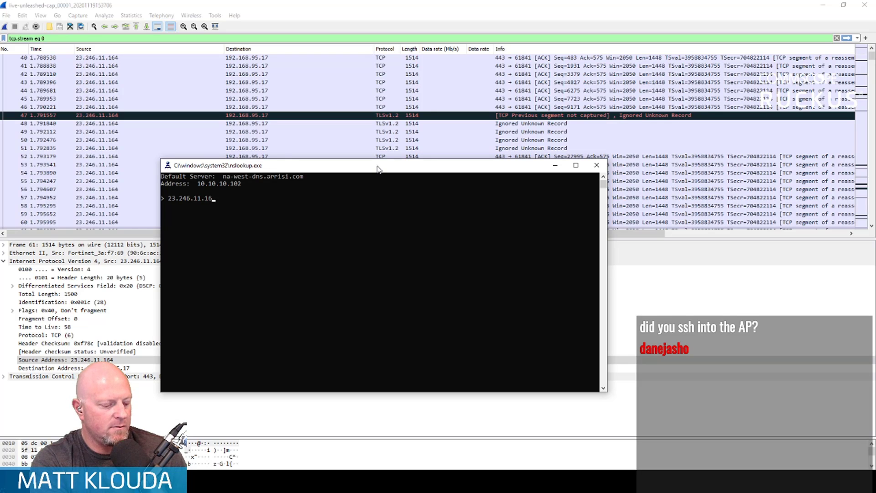
{"action": "key", "text": "Return"}
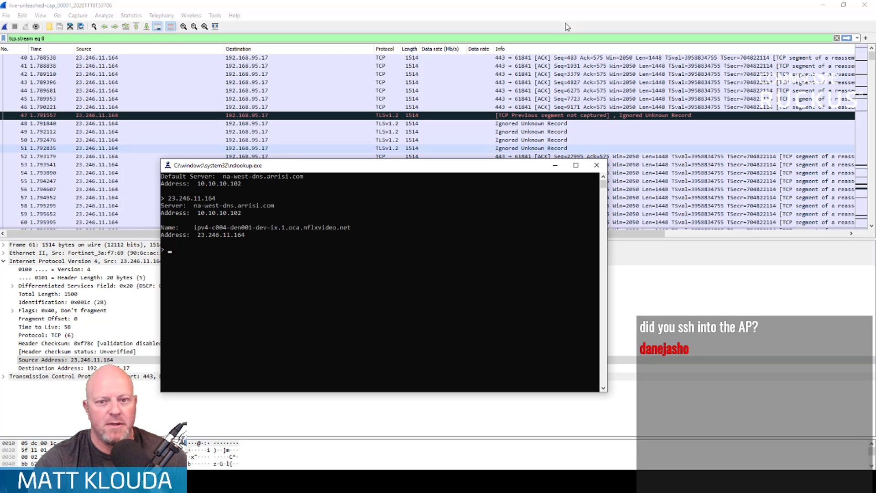
- Switch to the 192.168.95.29 PuTTY session to review the access point's WLAN list
{"action": "mouse_move", "coordinate": [292, 483]}
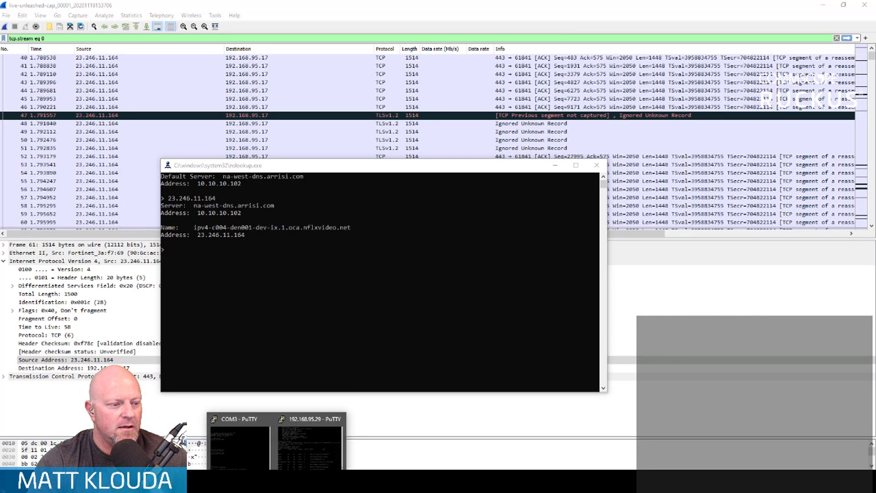
{"action": "left_click", "coordinate": [306, 455]}
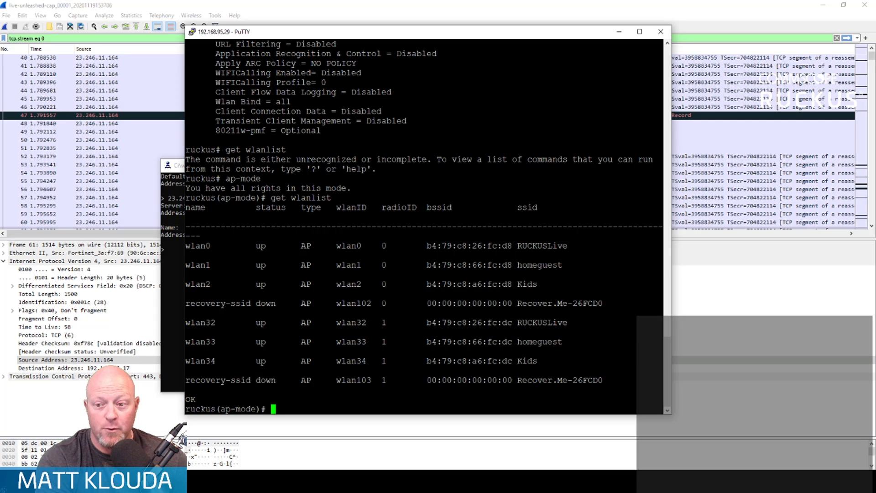
- Set the access point's wifi1 capture mode to idle with the command set capture wifi1 idle
{"action": "type", "text": "set capture"}
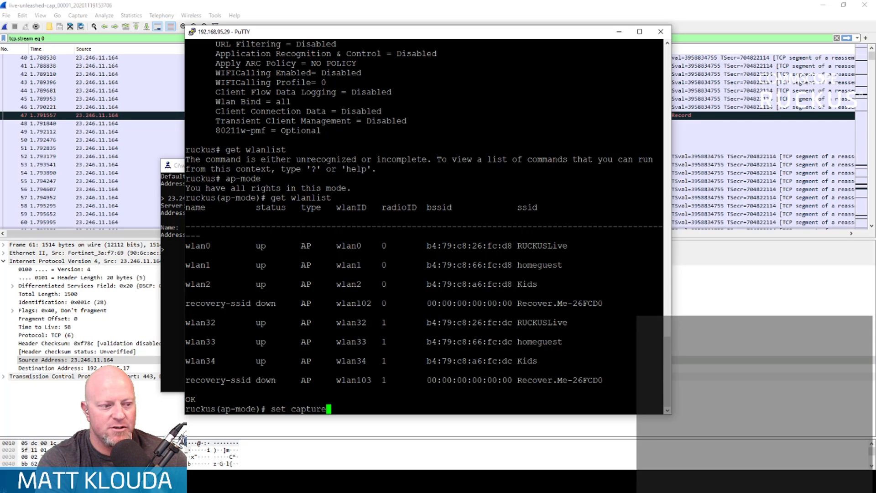
{"action": "type", "text": " wifi1 idle"}
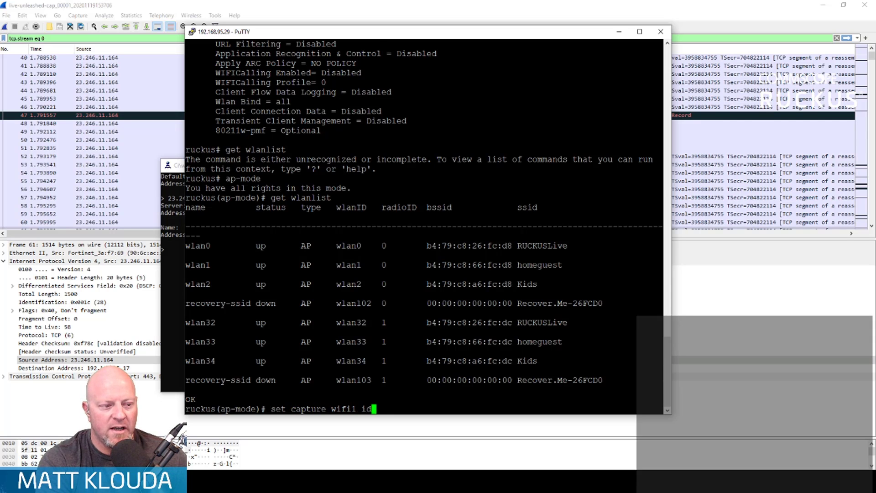
{"action": "key", "text": "Return"}
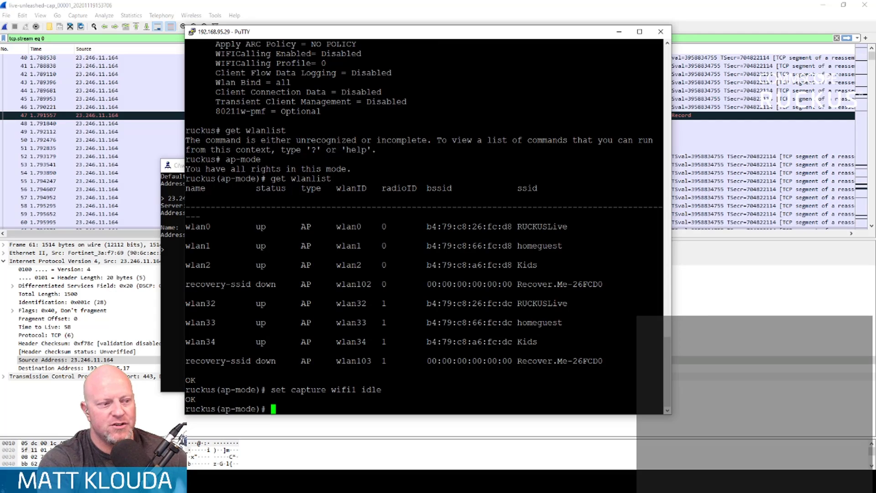
- Switch to Wireshark and try to start a new capture on rpcap://192.168.95.29/wlan32, dismissing the error dialogs
{"action": "left_click", "coordinate": [299, 9]}
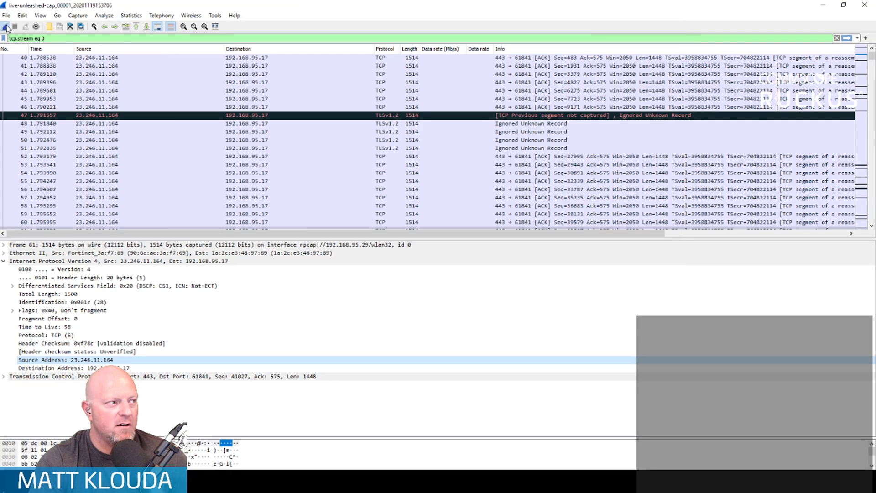
{"action": "left_click", "coordinate": [5, 27]}
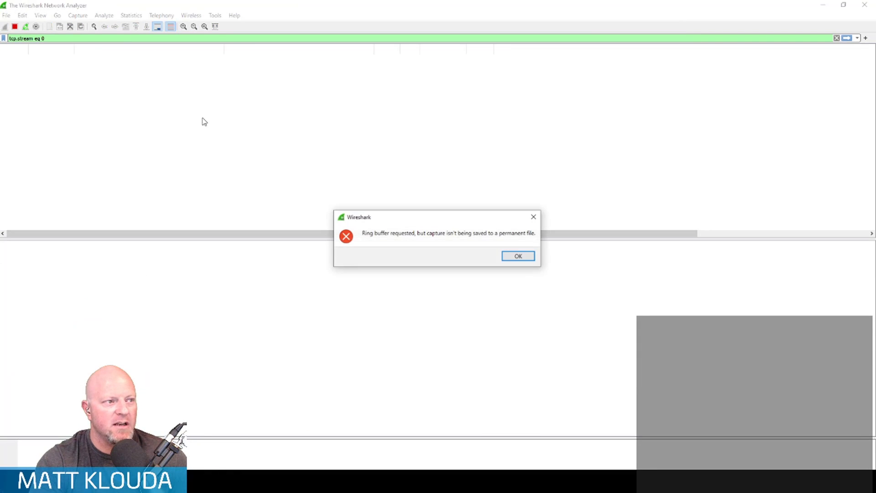
{"action": "left_click", "coordinate": [510, 257]}
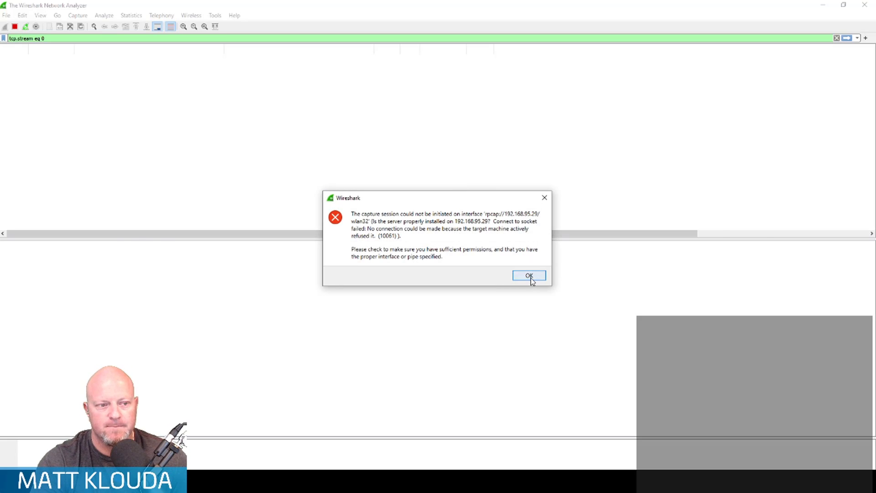
{"action": "left_click", "coordinate": [527, 275]}
- Return to the 192.168.95.29 PuTTY session, quit ap-mode and exit the session
{"action": "key", "text": "alt+Tab"}
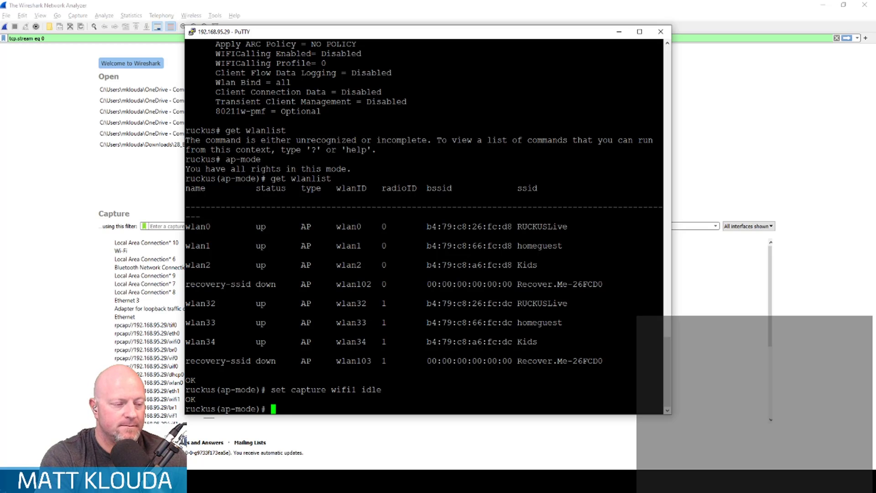
{"action": "type", "text": "quit"}
{"action": "key", "text": "Return"}
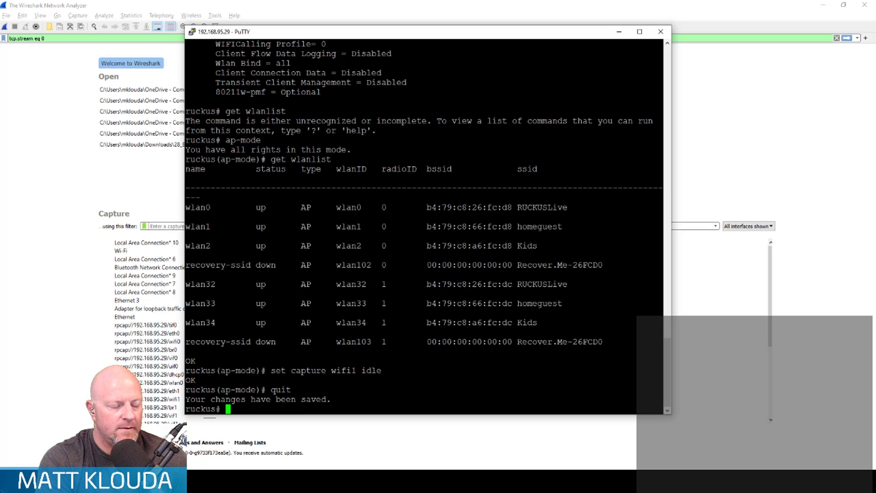
{"action": "type", "text": "exit"}
{"action": "key", "text": "Return"}
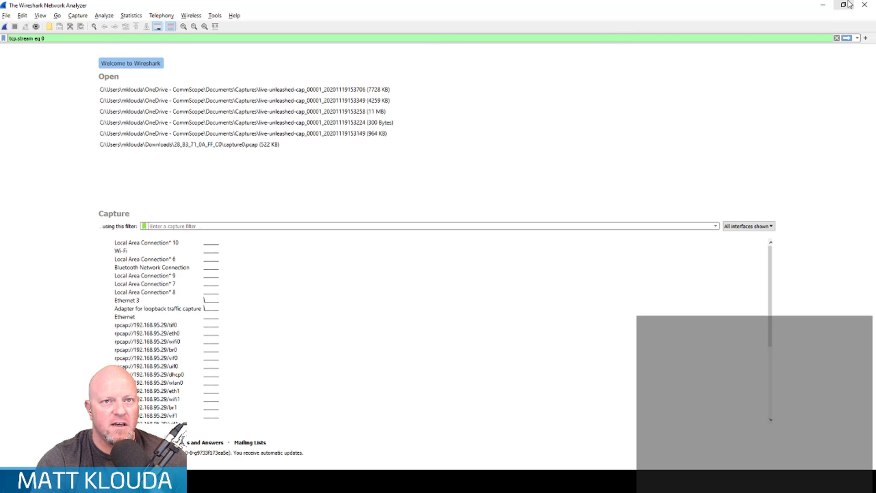
- Close Wireshark and the nslookup window, and review the ICX7150-C12 ports information in the Unleashed dashboard's Switches section
{"action": "left_click", "coordinate": [864, 6]}
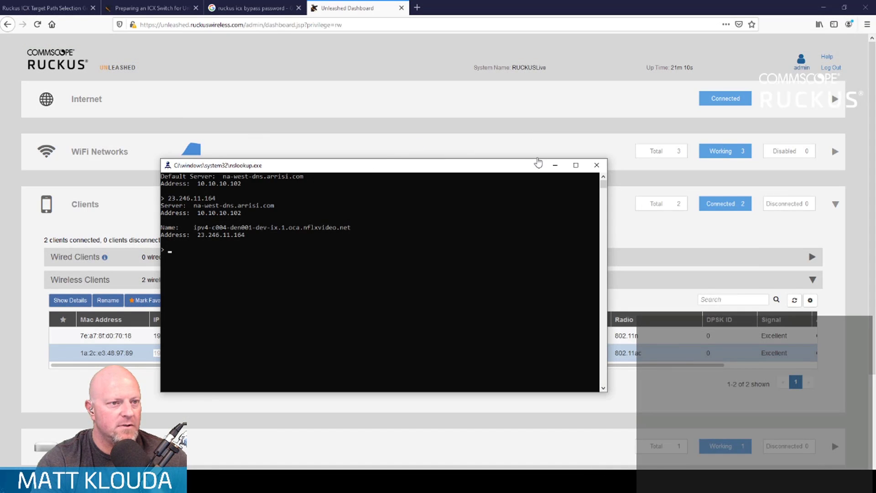
{"action": "left_click", "coordinate": [596, 165]}
{"action": "scroll", "coordinate": [494, 216], "scroll_direction": "down", "scroll_amount": 1}
{"action": "scroll", "coordinate": [495, 216], "scroll_direction": "down", "scroll_amount": 4}
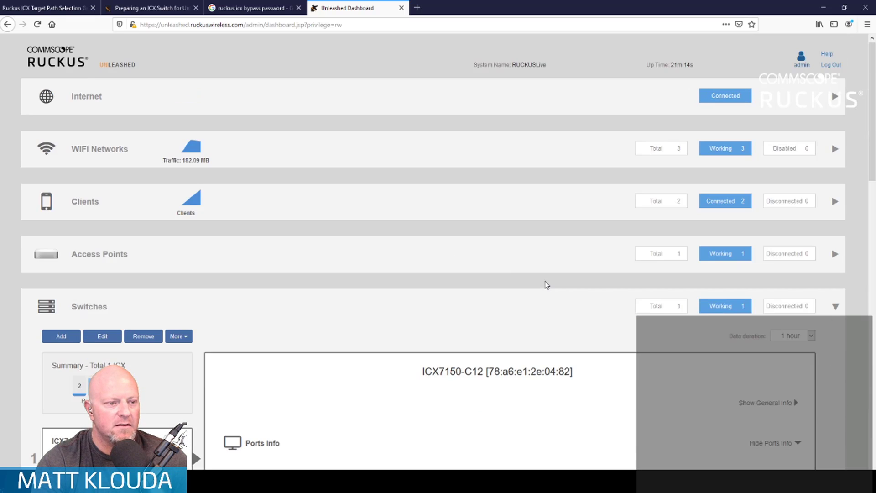
{"action": "scroll", "coordinate": [546, 286], "scroll_direction": "down", "scroll_amount": 8}
{"action": "scroll", "coordinate": [546, 286], "scroll_direction": "up", "scroll_amount": 1}
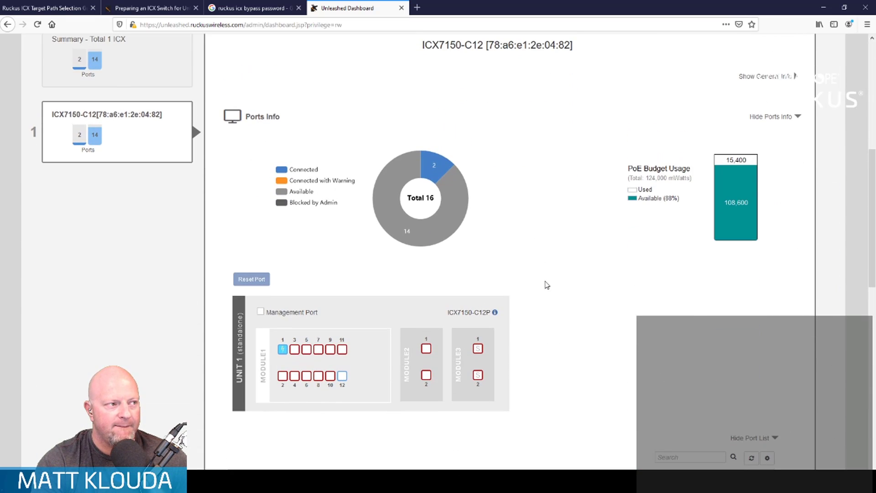
{"action": "scroll", "coordinate": [547, 285], "scroll_direction": "up", "scroll_amount": 2}
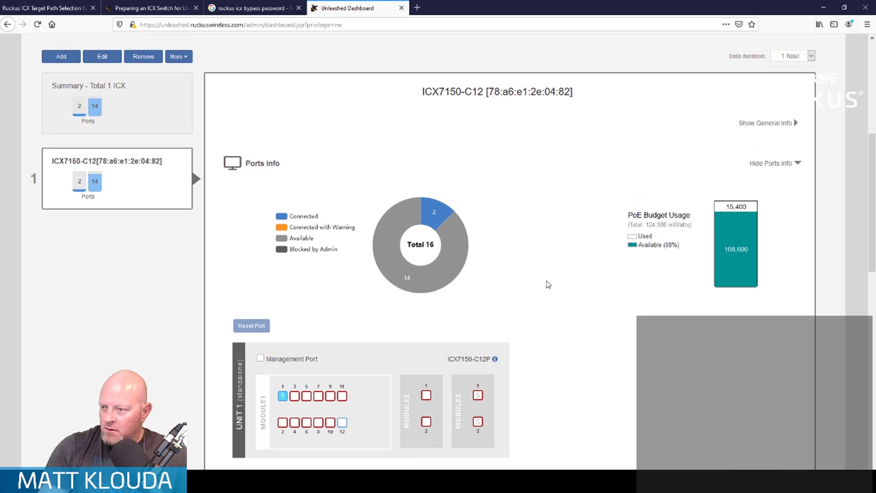
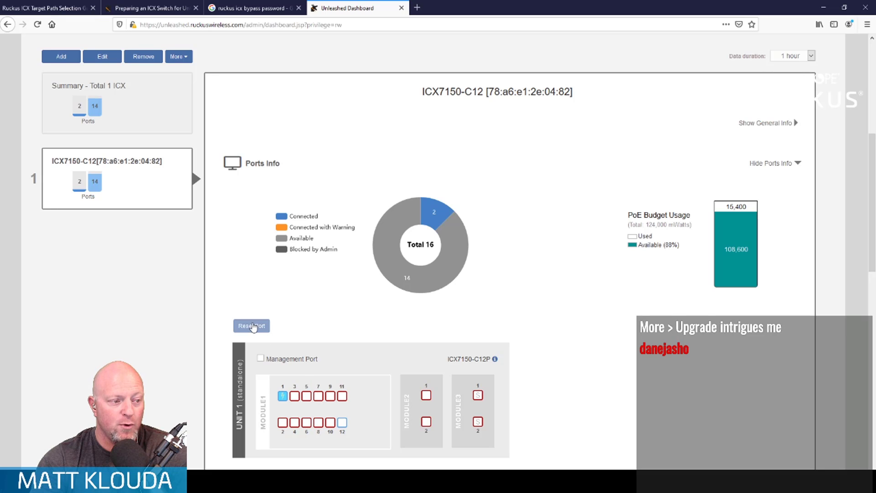
- Select port 9 of Module 1 on the ICX7150-C12 and reset it, confirming the reset
{"action": "left_click", "coordinate": [296, 399]}
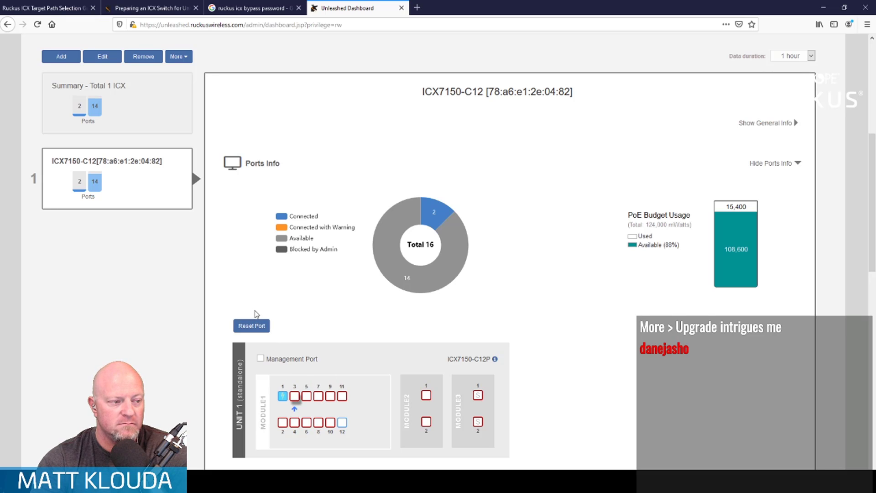
{"action": "left_click", "coordinate": [329, 396]}
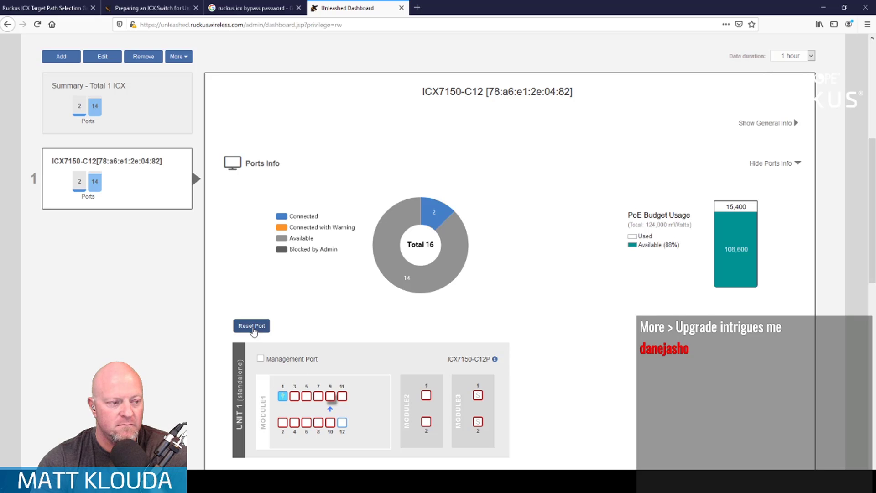
{"action": "left_click", "coordinate": [251, 326]}
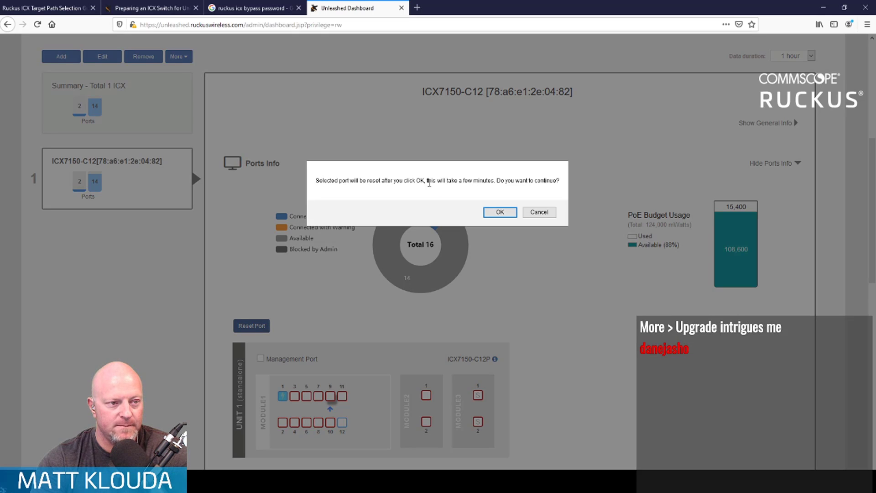
{"action": "left_click", "coordinate": [500, 212]}
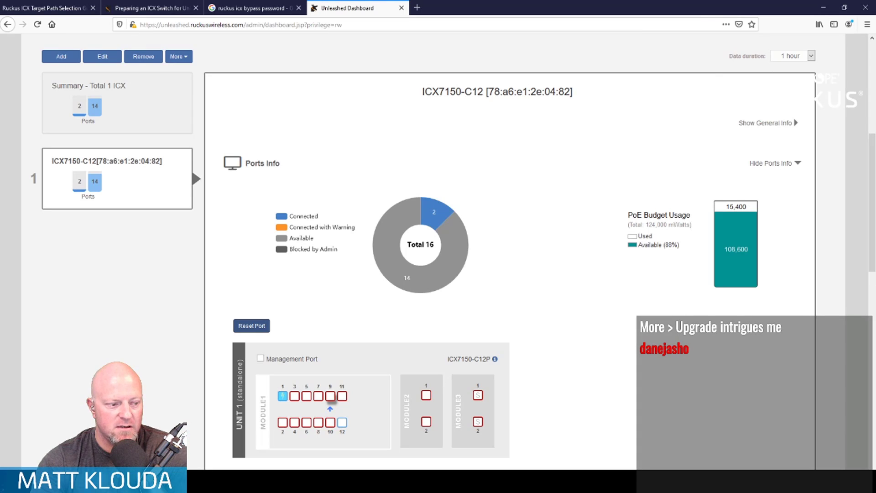
{"action": "key", "text": "alt+Tab"}
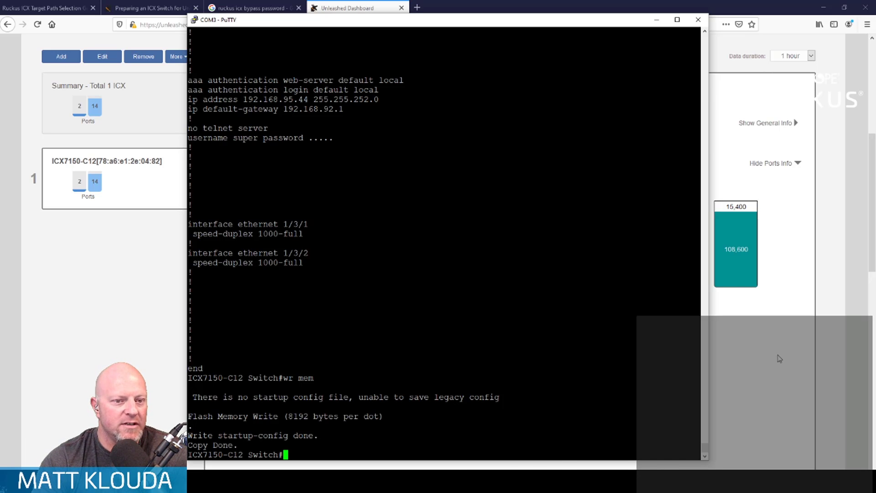
{"action": "key", "text": "alt+Tab"}
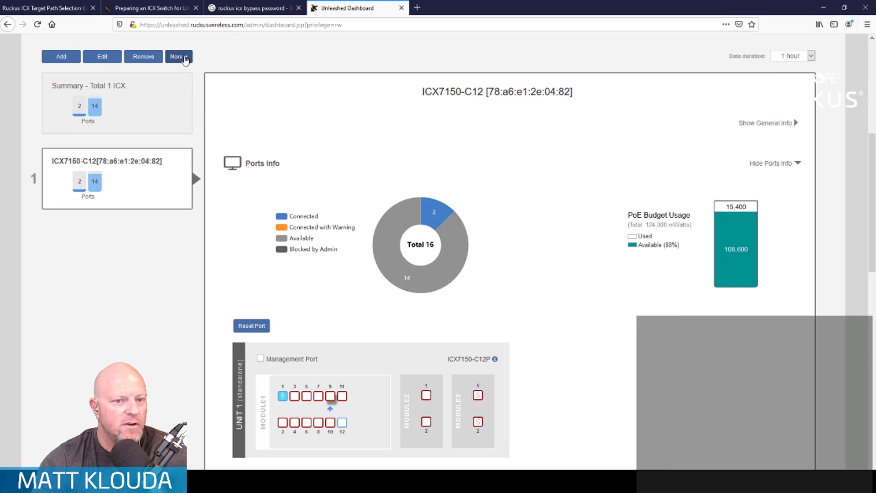
{"action": "scroll", "coordinate": [344, 250], "scroll_direction": "down", "scroll_amount": 6}
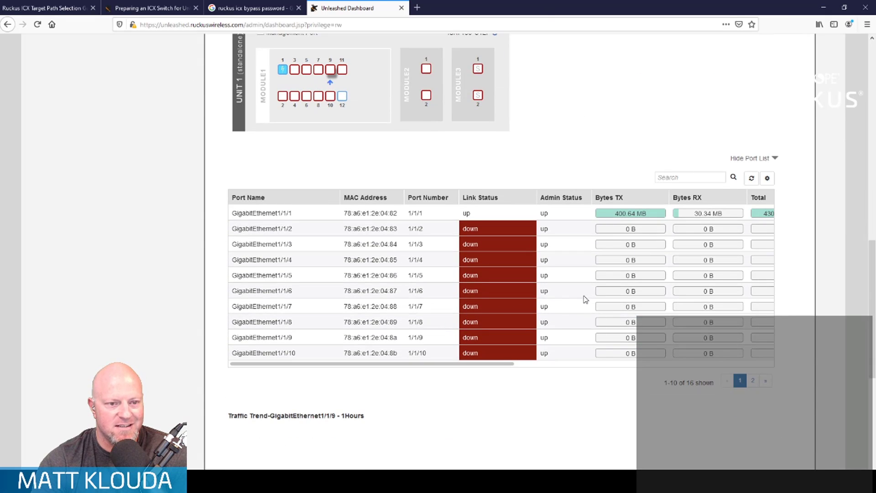
{"action": "scroll", "coordinate": [583, 297], "scroll_direction": "up", "scroll_amount": 8}
- Open the Upgrade dialog for the ICX7150-C12 switch and look for a local firmware file, cancelling the file selection
{"action": "left_click", "coordinate": [187, 199]}
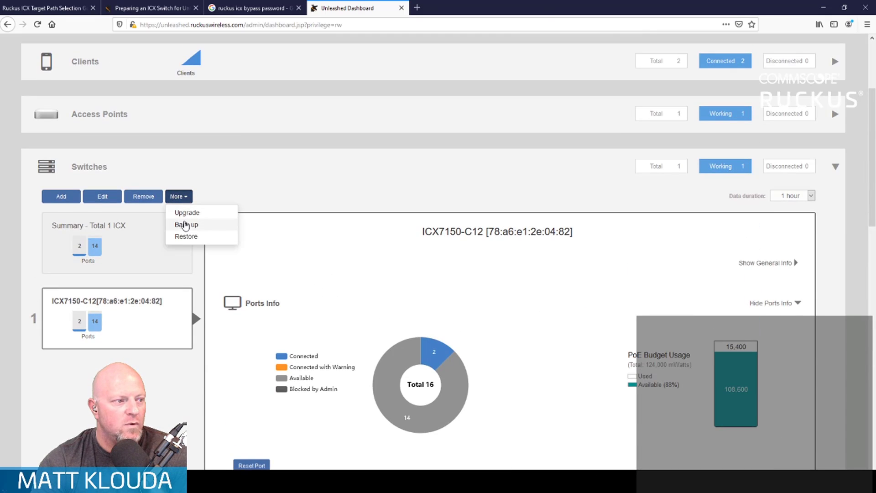
{"action": "left_click", "coordinate": [187, 213]}
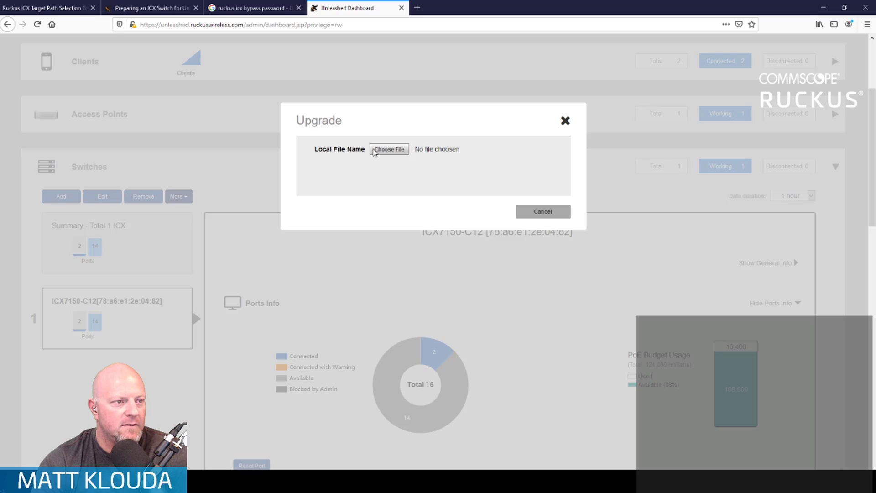
{"action": "left_click", "coordinate": [399, 151]}
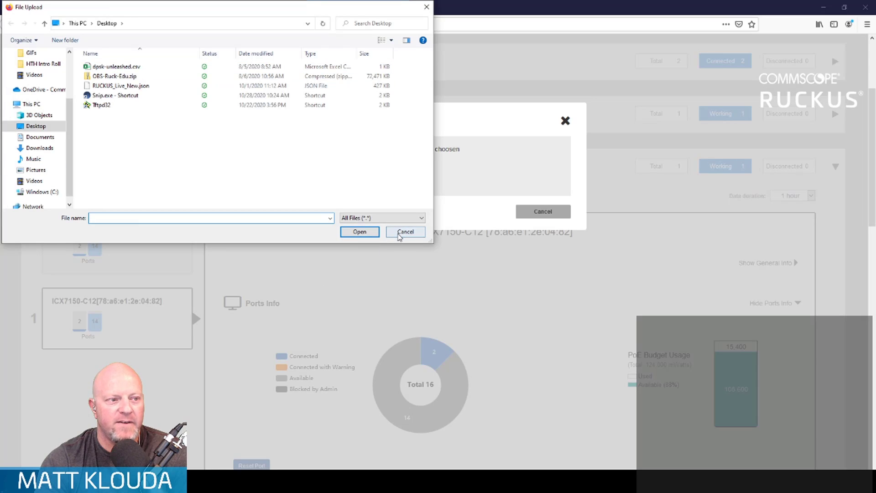
{"action": "left_click", "coordinate": [401, 231]}
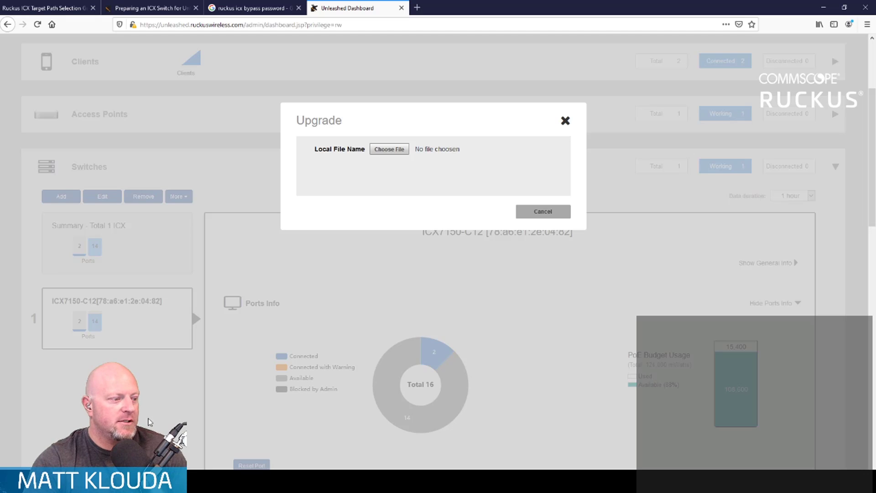
- Open support.ruckuswireless.com in a new browser tab and go to its software downloads
{"action": "left_click", "coordinate": [417, 7]}
{"action": "type", "text": "support.ruckuswireless.com/"}
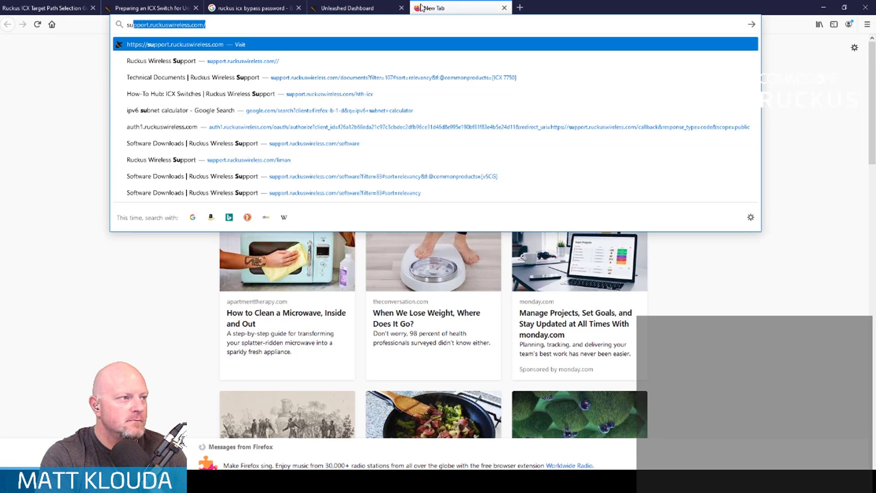
{"action": "key", "text": "Return"}
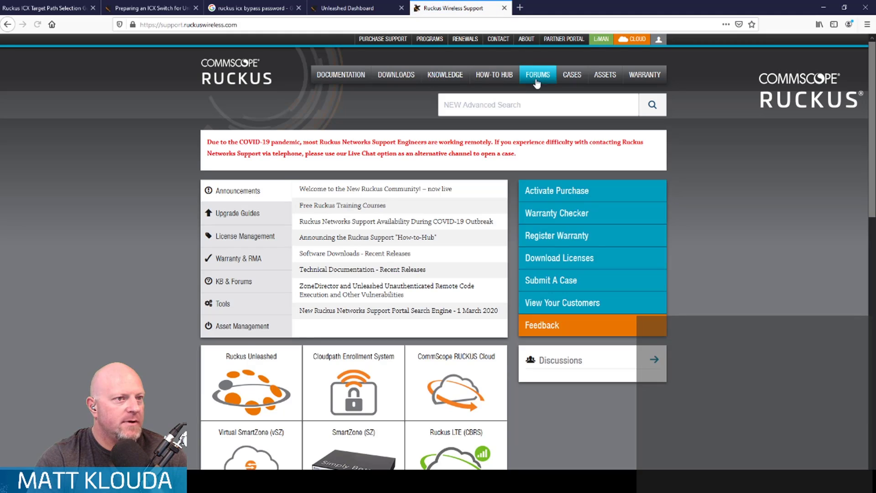
{"action": "mouse_move", "coordinate": [648, 43]}
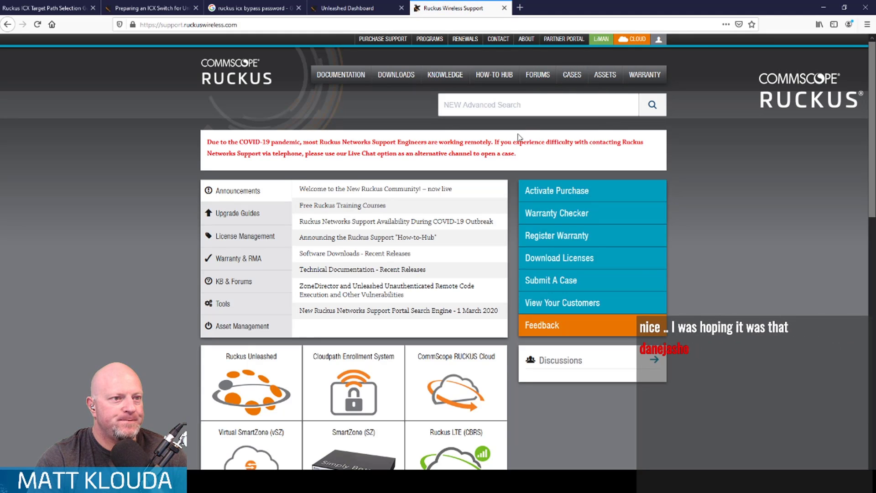
{"action": "left_click", "coordinate": [394, 81]}
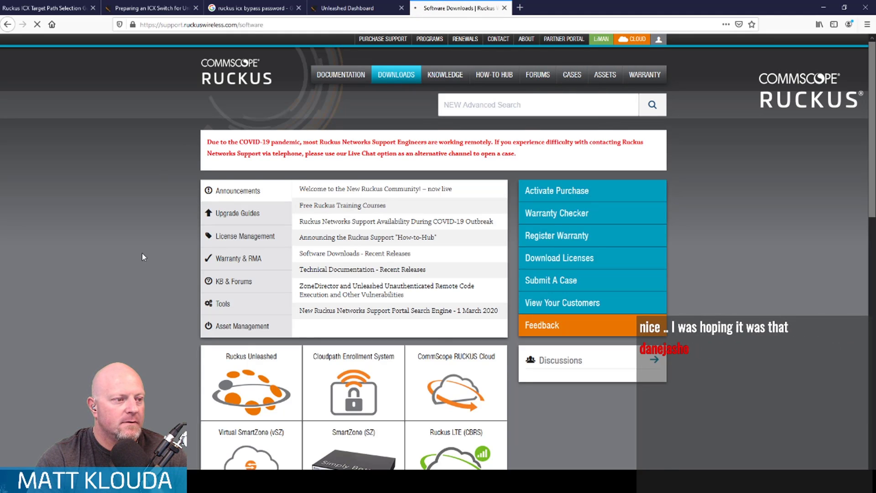
- Filter the software downloads by Ruckus ICX 7150 Campus Switches and open the Ruckus ICX FastIron 08.0.90d (GA) Software Release
{"action": "left_click", "coordinate": [641, 178]}
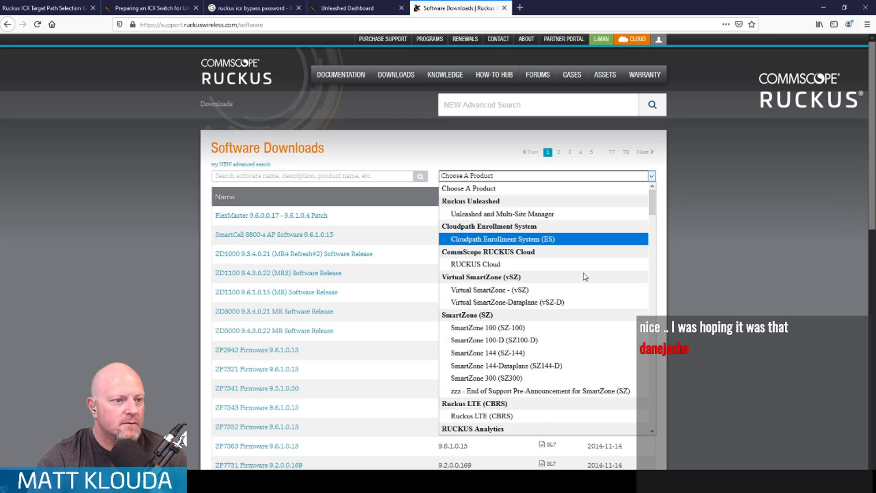
{"action": "scroll", "coordinate": [574, 284], "scroll_direction": "down", "scroll_amount": 6}
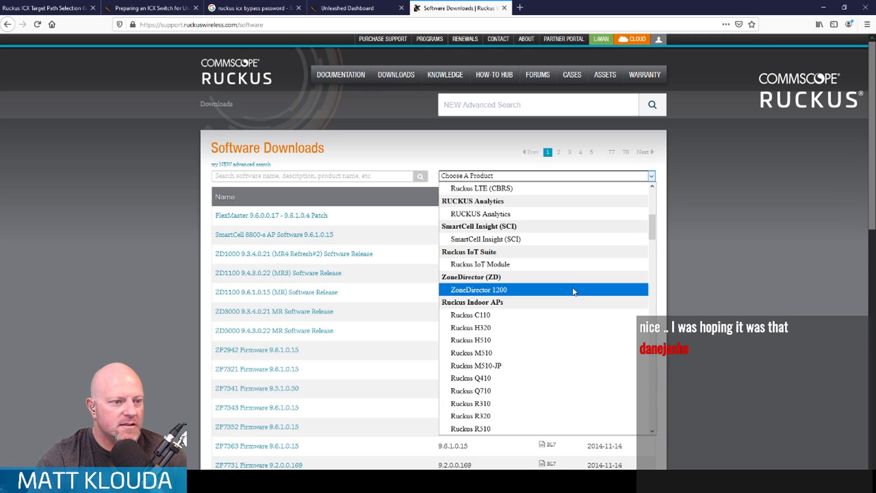
{"action": "scroll", "coordinate": [574, 291], "scroll_direction": "down", "scroll_amount": 10}
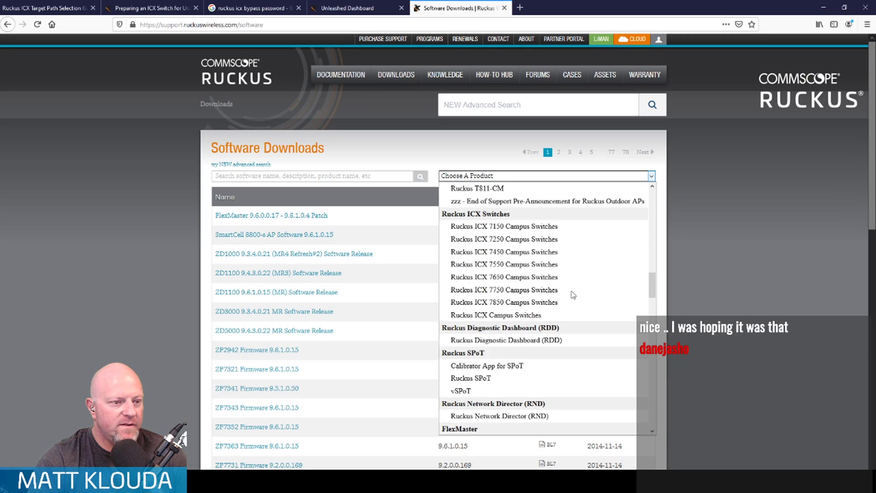
{"action": "left_click", "coordinate": [553, 226]}
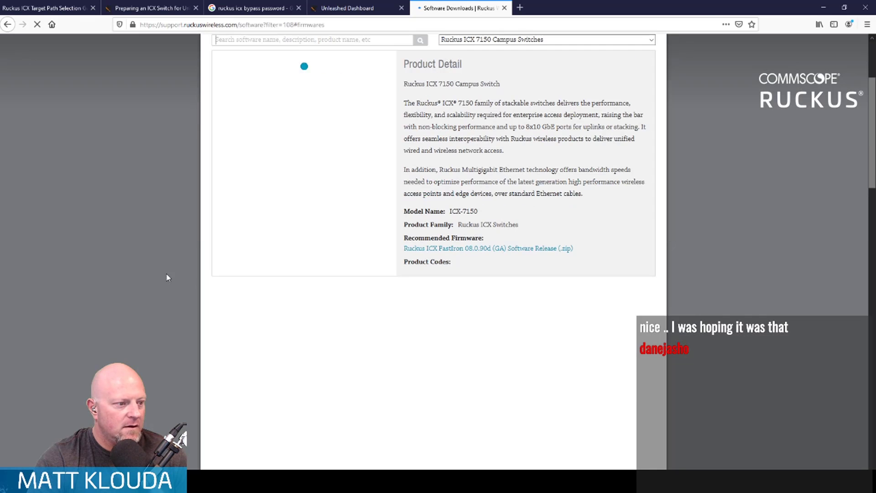
{"action": "scroll", "coordinate": [167, 277], "scroll_direction": "down", "scroll_amount": 8}
{"action": "scroll", "coordinate": [167, 277], "scroll_direction": "down", "scroll_amount": 3}
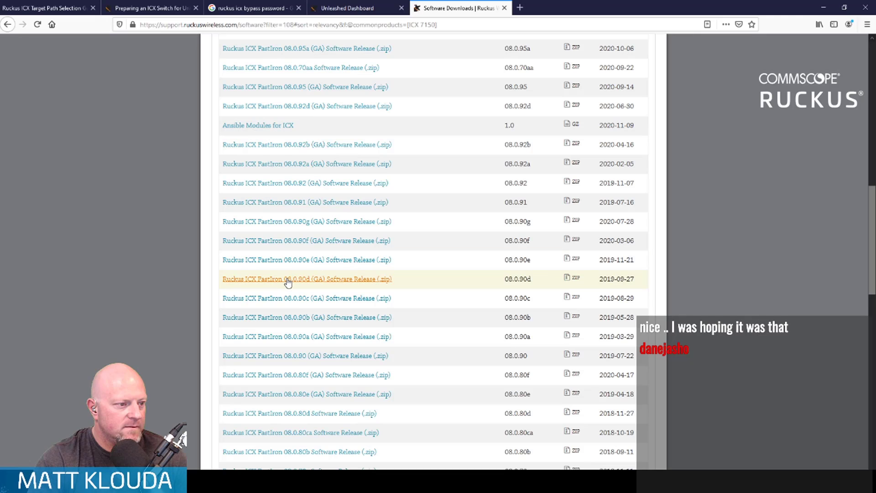
{"action": "left_click", "coordinate": [288, 280]}
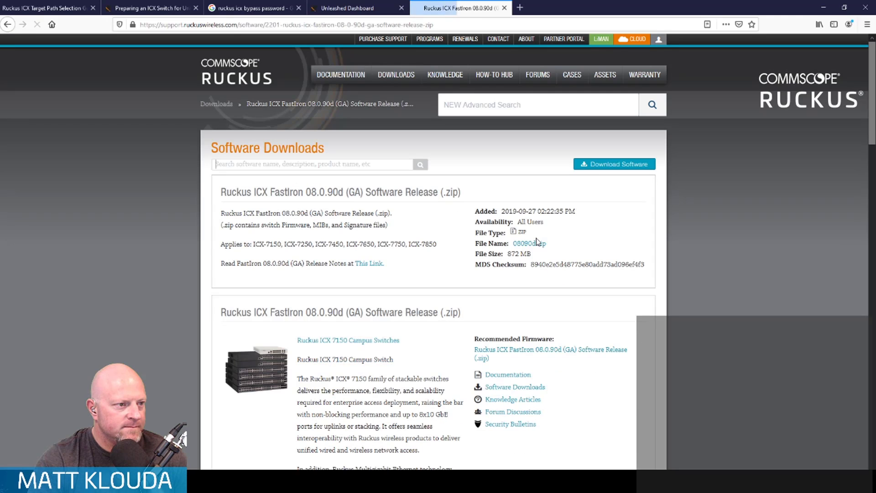
- Download the FastIron 08.0.90d software, accepting the licence agreement and saving the file 08090d.zip
{"action": "left_click", "coordinate": [614, 164]}
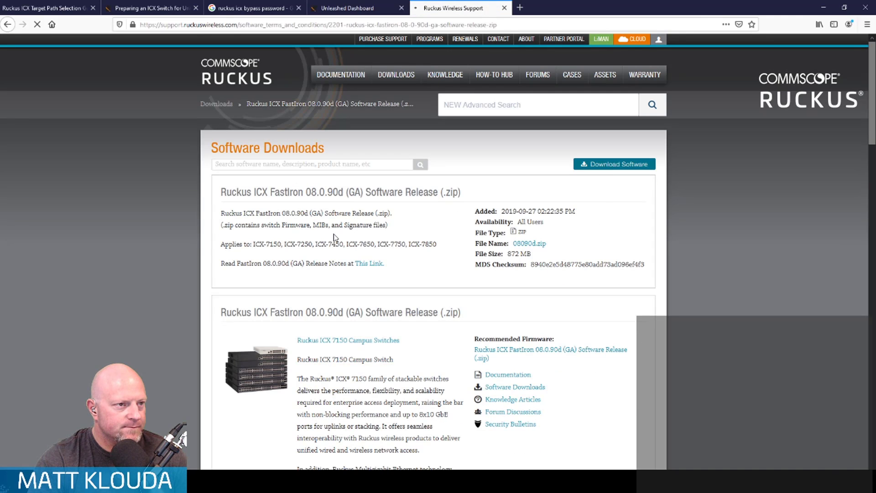
{"action": "scroll", "coordinate": [336, 237], "scroll_direction": "down", "scroll_amount": 20}
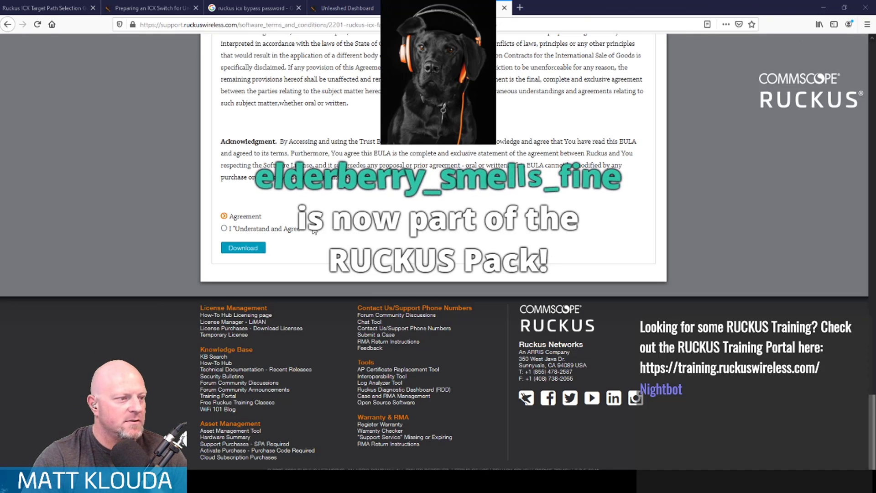
{"action": "left_click", "coordinate": [224, 229]}
{"action": "left_click", "coordinate": [232, 248]}
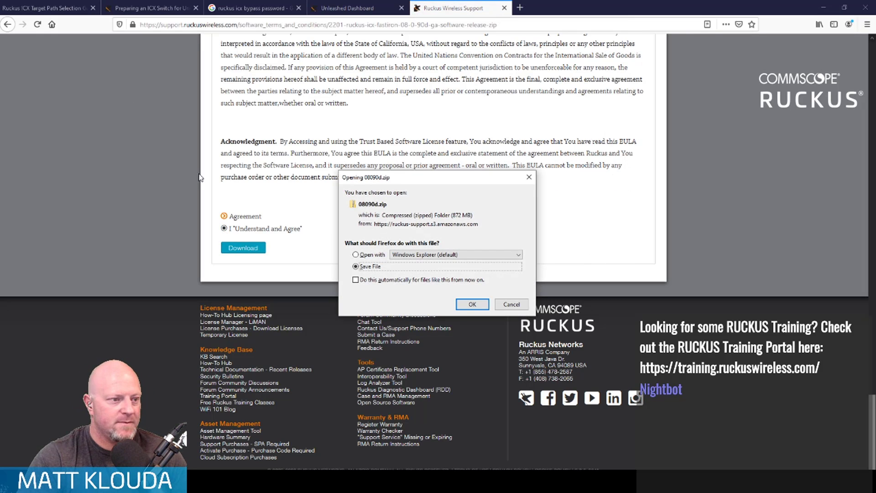
{"action": "key", "text": "Return"}
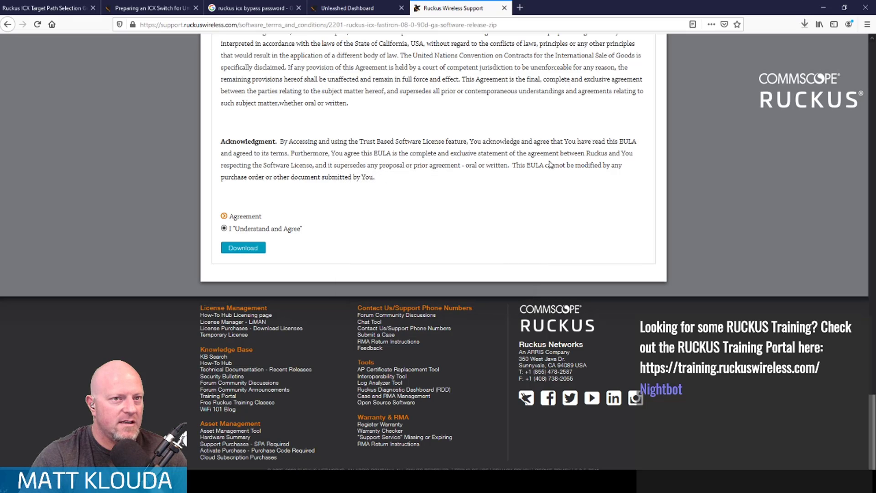
- Show the downloaded 08090d.zip in its Downloads folder and extract all its contents into the 08090d folder
{"action": "left_click", "coordinate": [804, 25]}
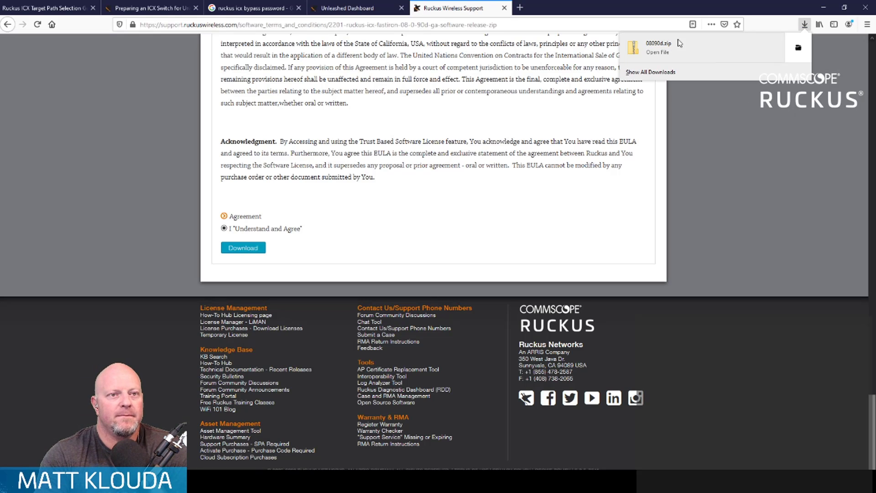
{"action": "left_click", "coordinate": [798, 48]}
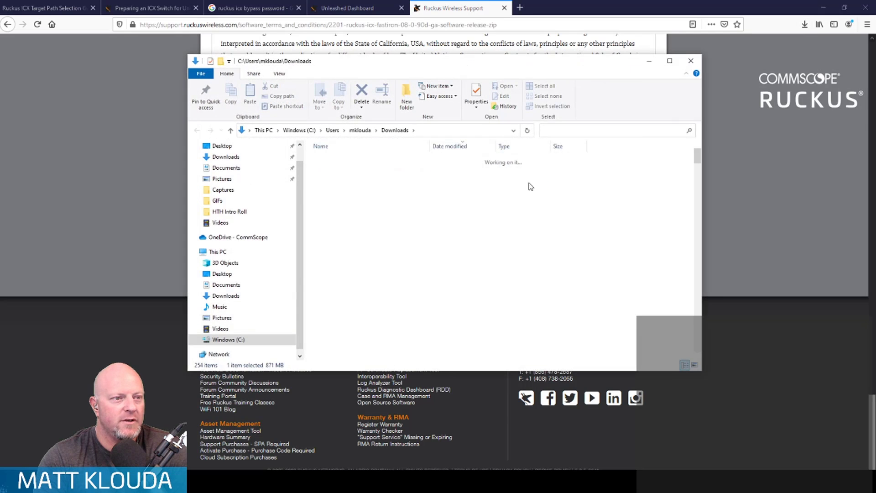
{"action": "right_click", "coordinate": [338, 172]}
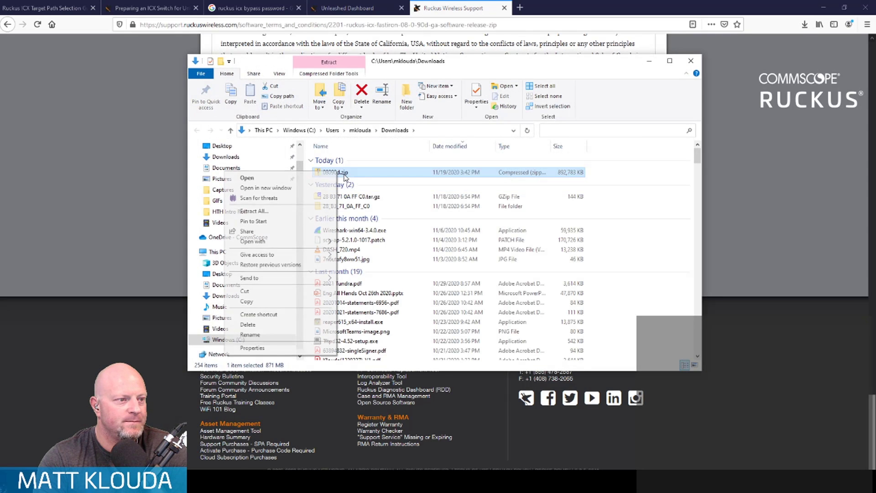
{"action": "left_click", "coordinate": [299, 211]}
{"action": "left_click", "coordinate": [520, 332]}
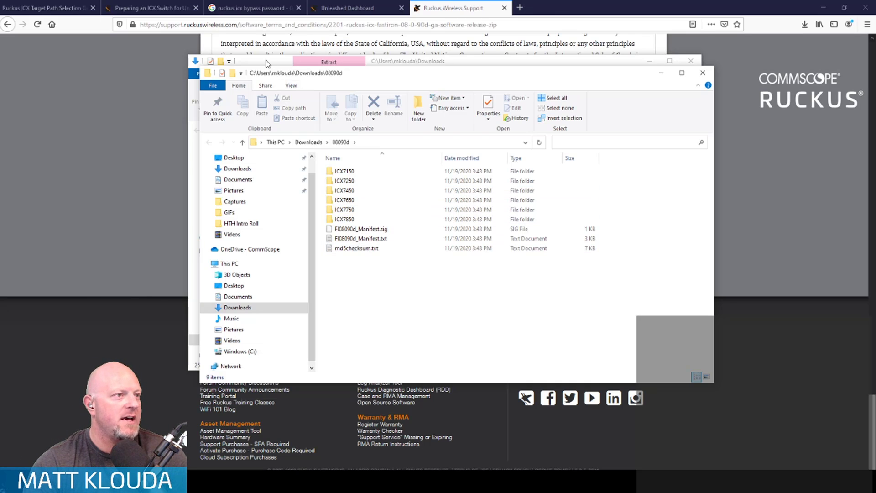
- Return to the Unleashed Dashboard's switch upgrade dialog and browse for the local file in Downloads\08090d\ICX7150\Images
{"action": "left_click", "coordinate": [43, 8]}
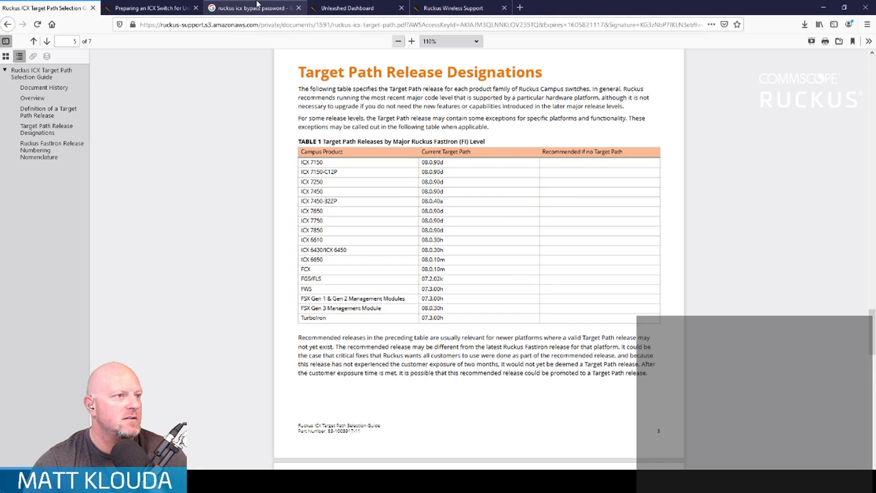
{"action": "left_click", "coordinate": [340, 6]}
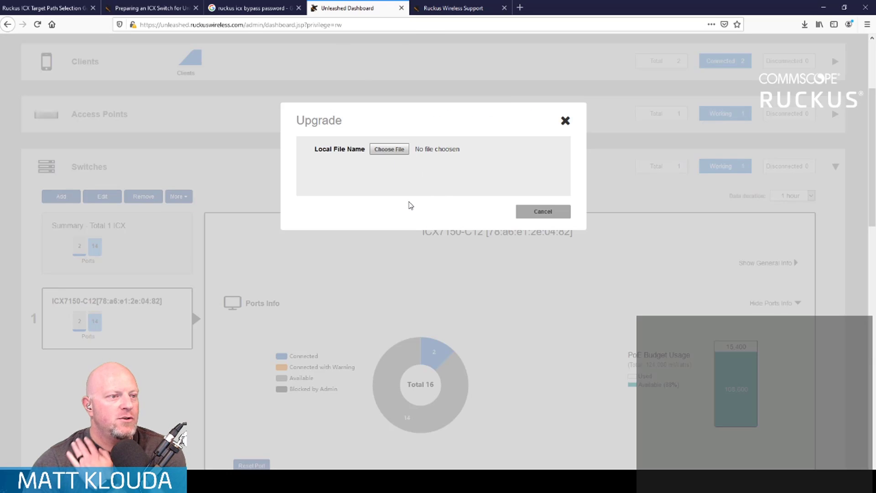
{"action": "left_click", "coordinate": [389, 149]}
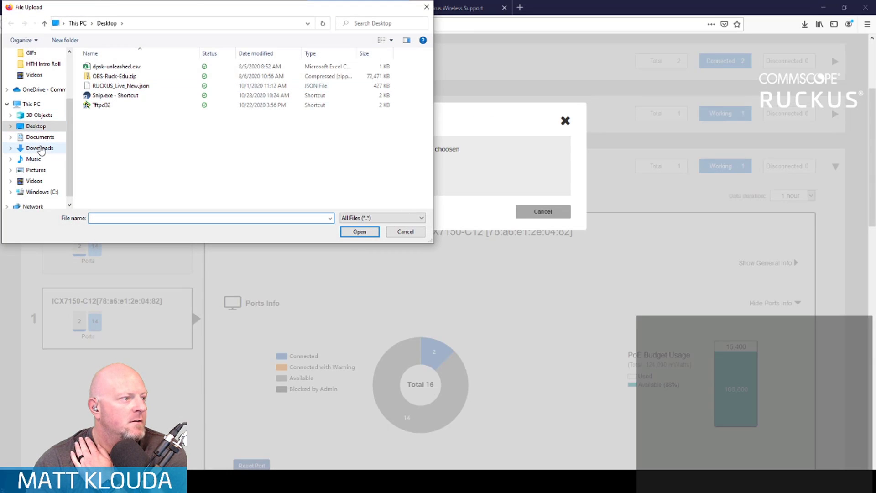
{"action": "left_click", "coordinate": [40, 149]}
{"action": "double_click", "coordinate": [108, 87]}
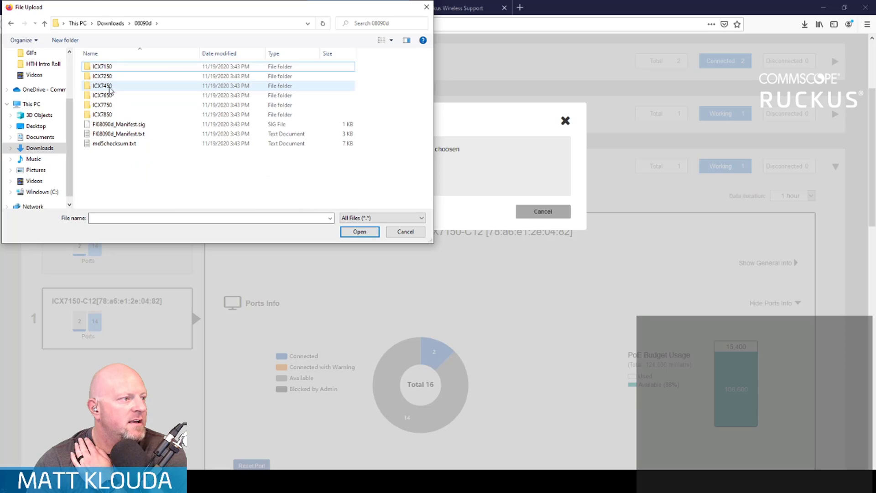
{"action": "double_click", "coordinate": [112, 68]}
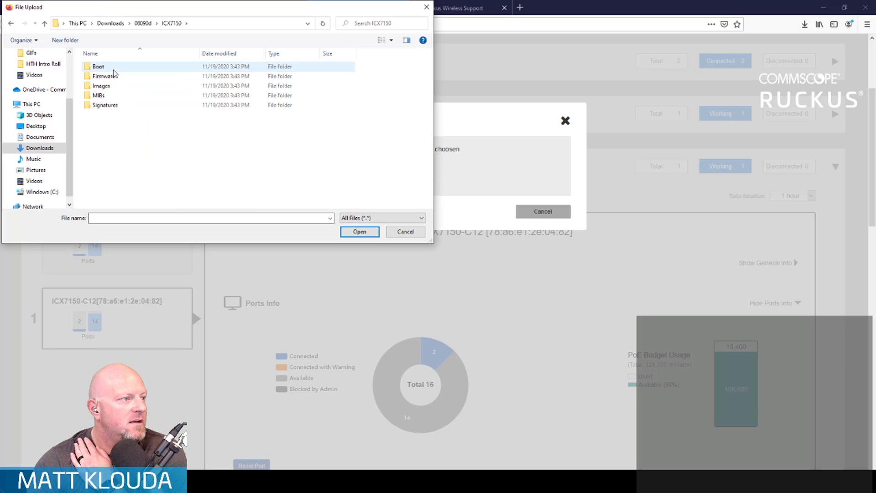
{"action": "double_click", "coordinate": [113, 86]}
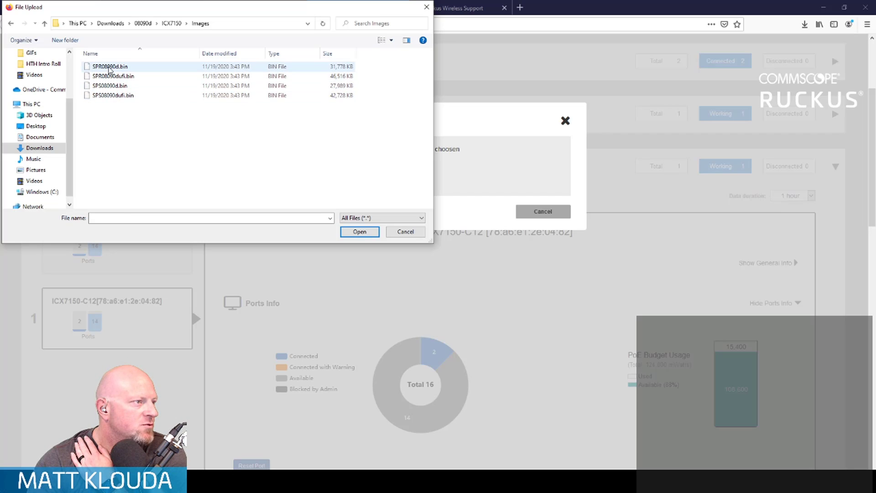
{"action": "left_click", "coordinate": [109, 67]}
{"action": "left_click", "coordinate": [358, 233]}
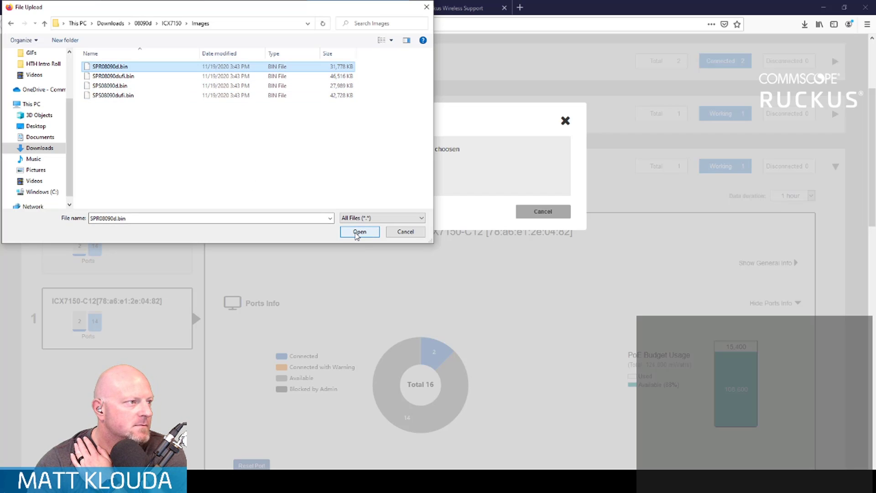
{"action": "left_click", "coordinate": [359, 232]}
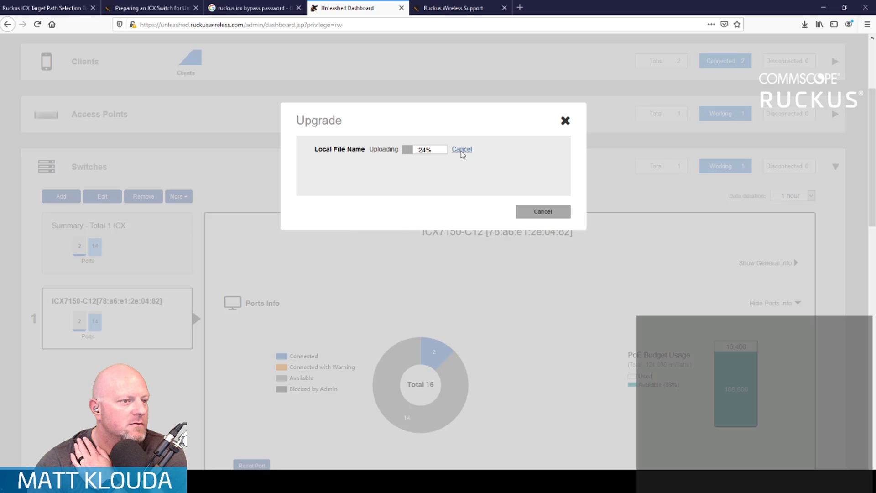
{"action": "left_click", "coordinate": [462, 150]}
- Upload SPR08090dufi.bin as the local upgrade file and start the ICX7150-C12 upgrade, accepting the possible power outage
{"action": "left_click", "coordinate": [389, 149]}
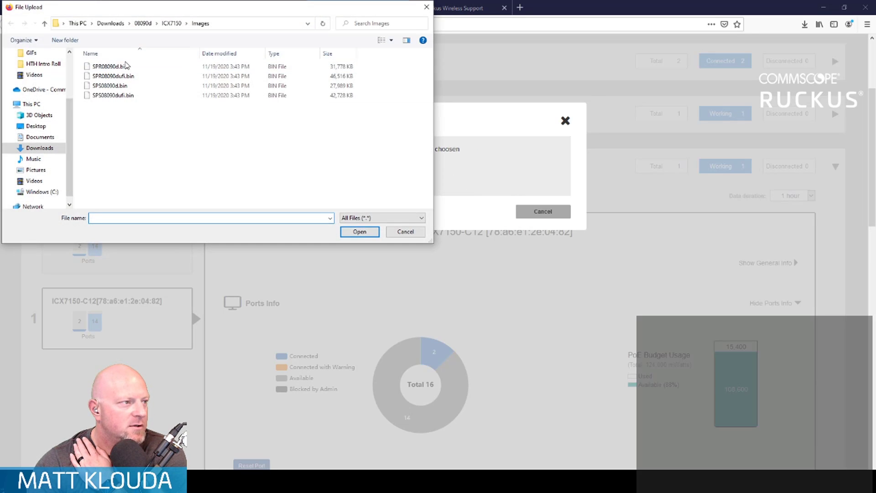
{"action": "double_click", "coordinate": [126, 80]}
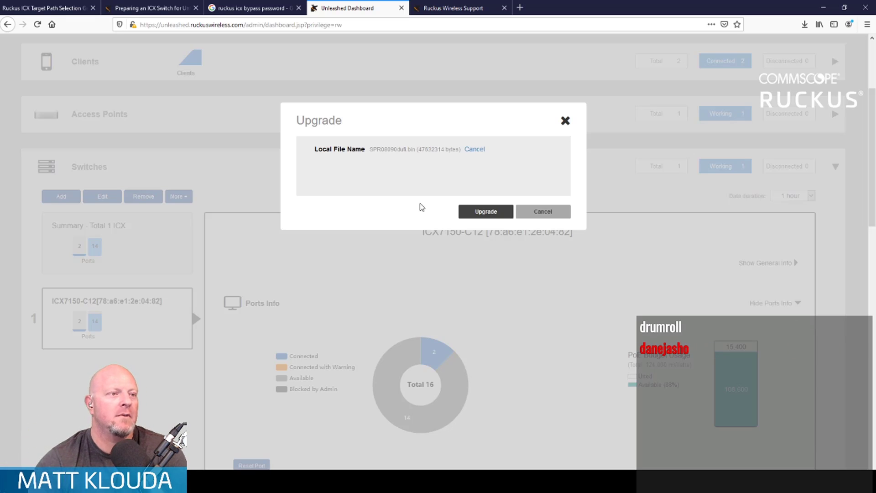
{"action": "left_click", "coordinate": [488, 214]}
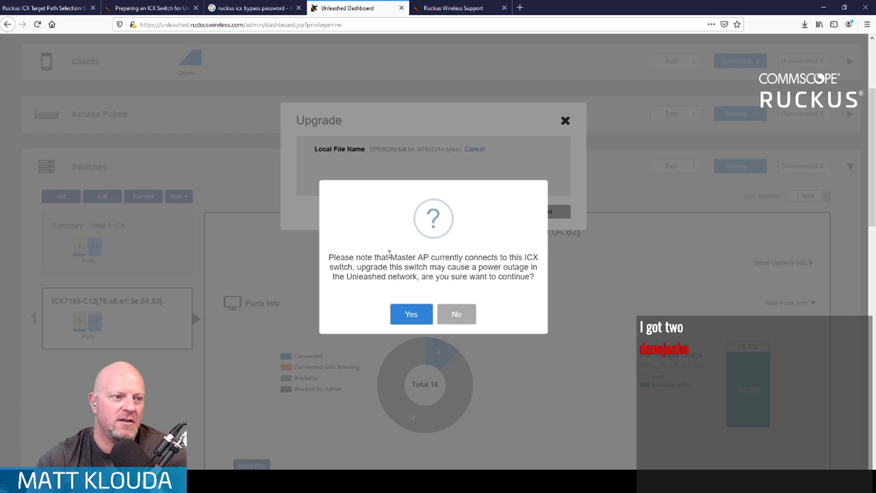
{"action": "left_click", "coordinate": [414, 319]}
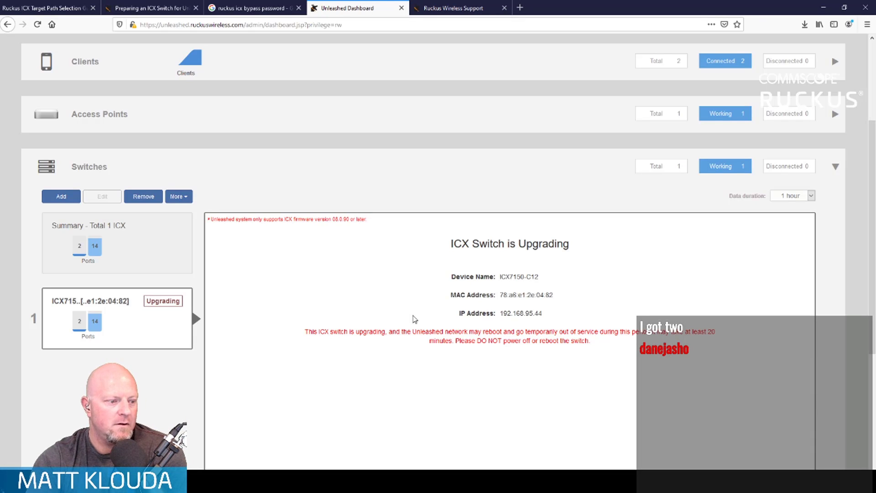
- Switch to the COM3 PuTTY console and shrink and reposition its window beside the dashboard's upgrade notice
{"action": "key", "text": "alt+Tab"}
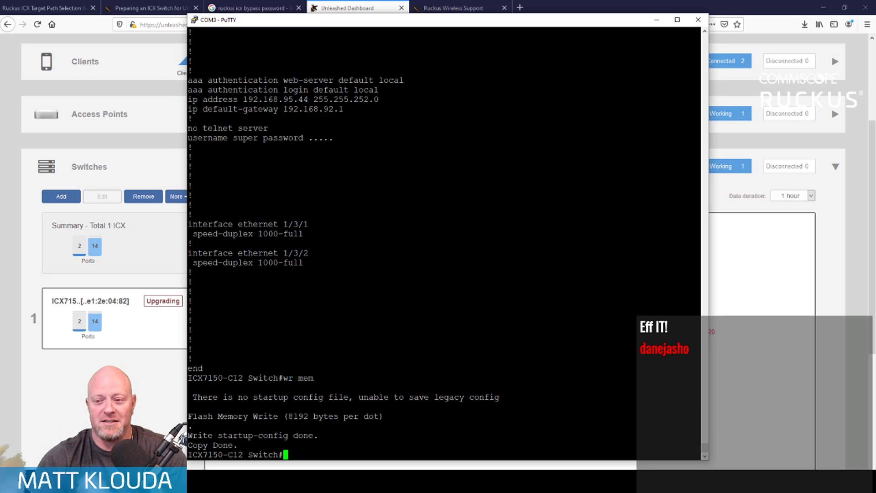
{"action": "left_click_drag", "start_coordinate": [337, 23], "coordinate": [348, 18]}
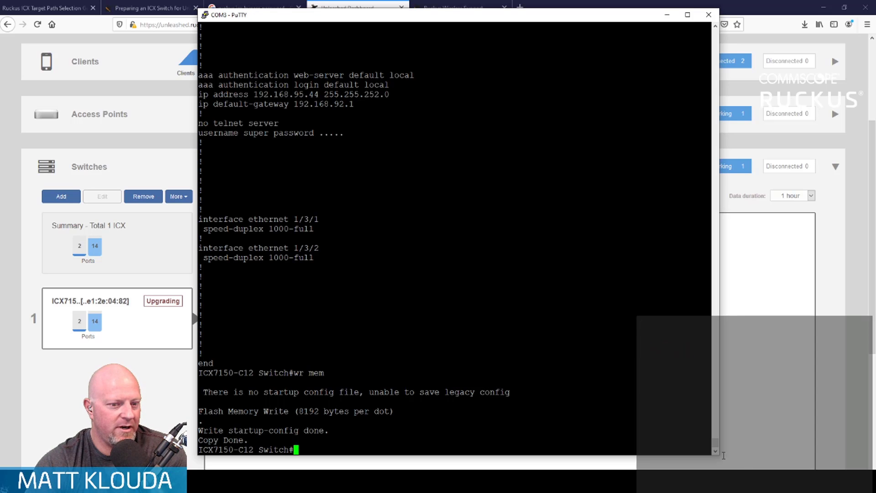
{"action": "left_click_drag", "start_coordinate": [718, 454], "coordinate": [667, 358]}
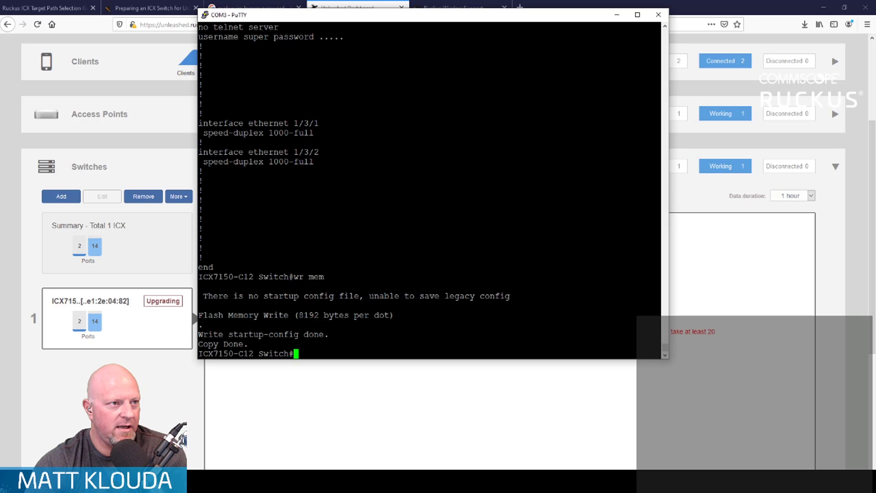
{"action": "left_click_drag", "start_coordinate": [518, 18], "coordinate": [342, 16]}
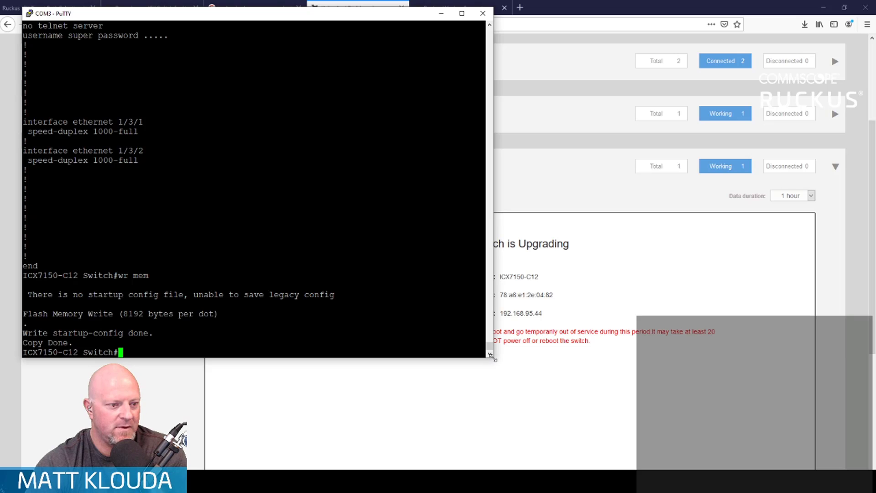
{"action": "left_click_drag", "start_coordinate": [495, 359], "coordinate": [483, 317]}
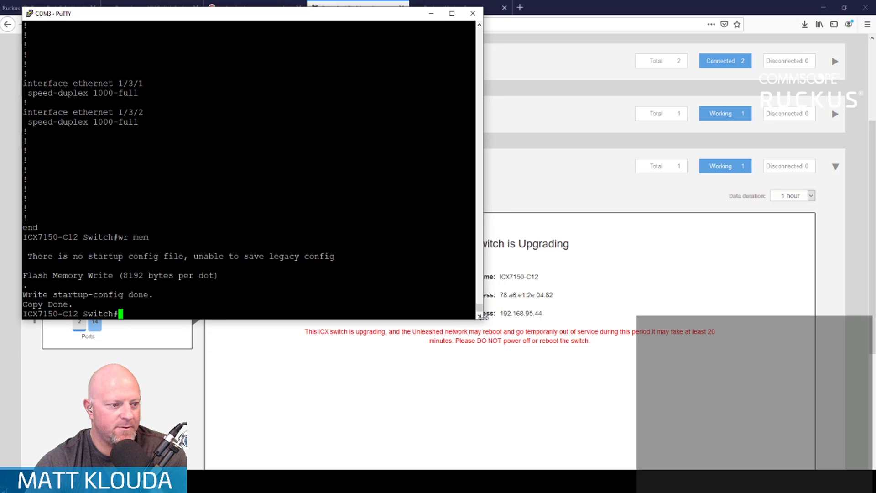